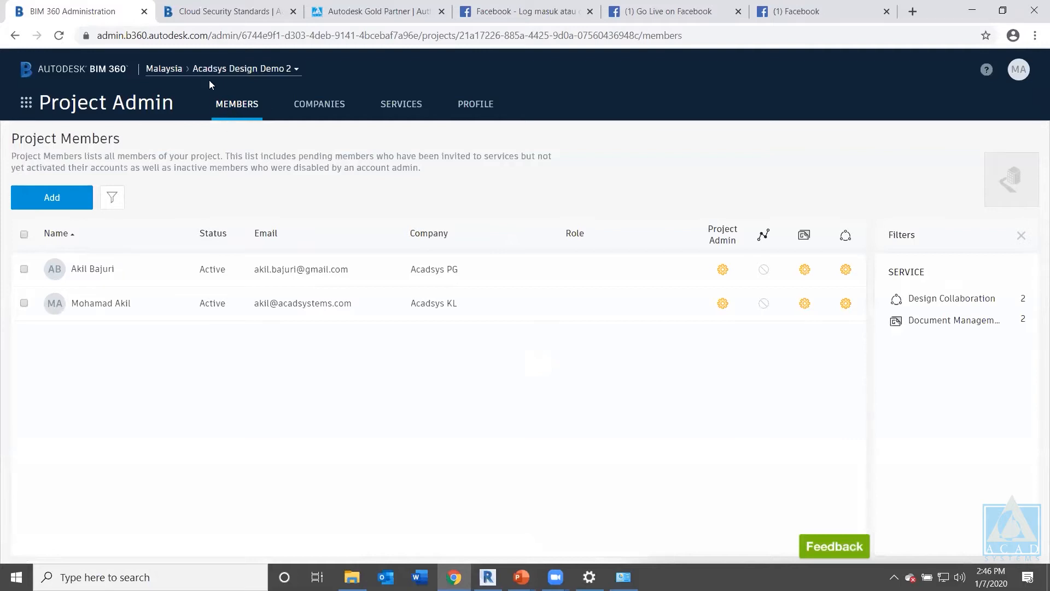
Look at the form for adding project members and leave it without adding anyone.
click(73, 199)
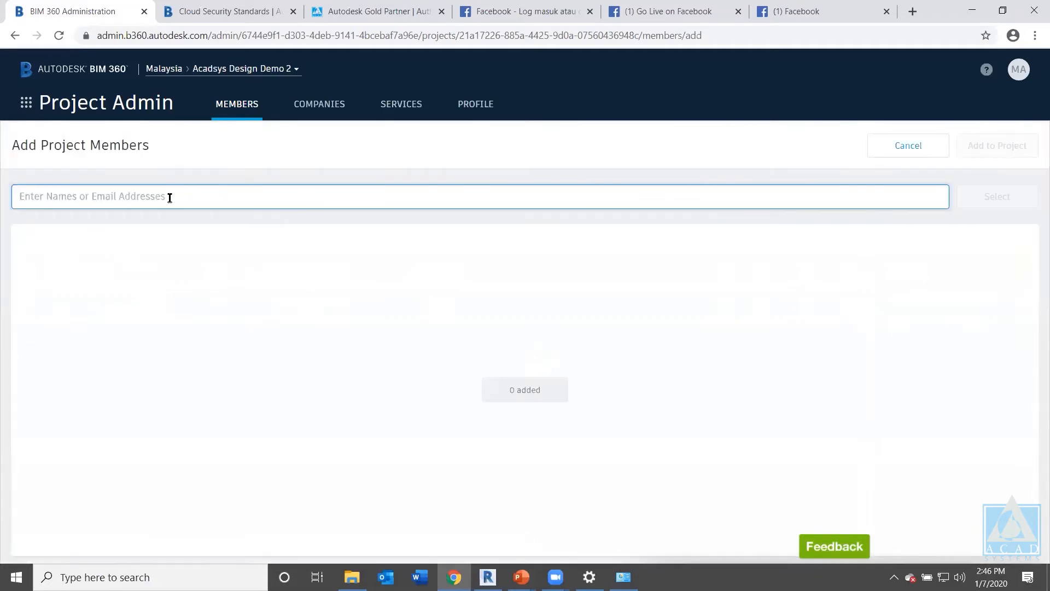
click(169, 198)
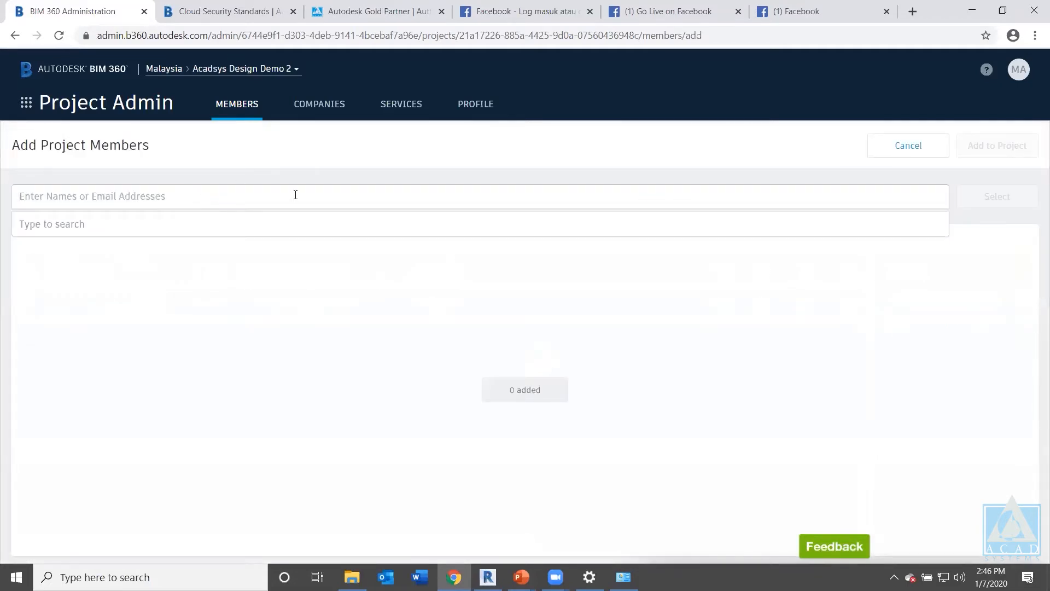
click(898, 151)
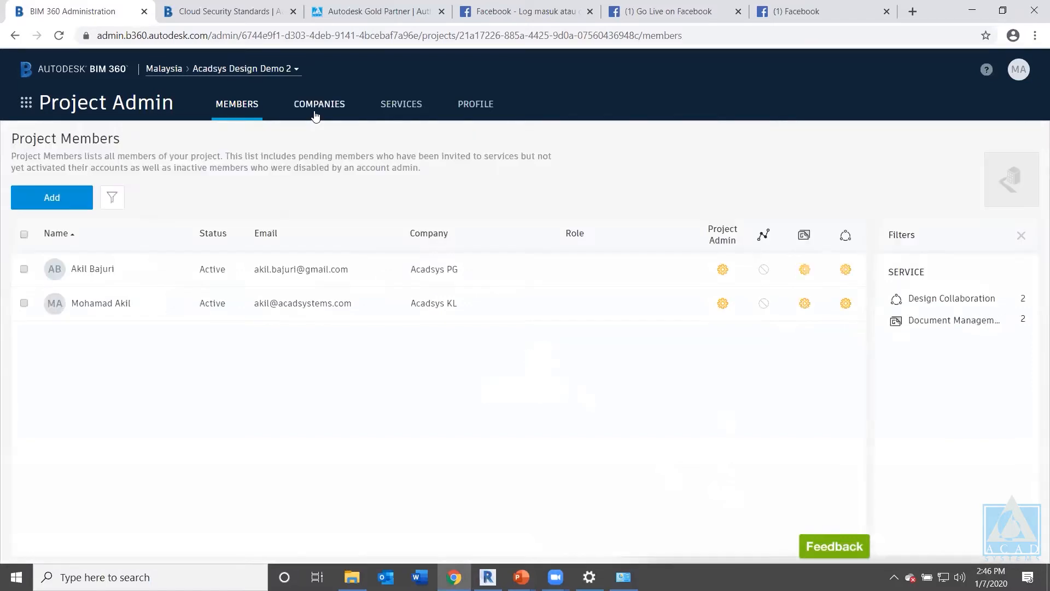
Review the project's companies, services and profile pages in Project Admin.
click(315, 112)
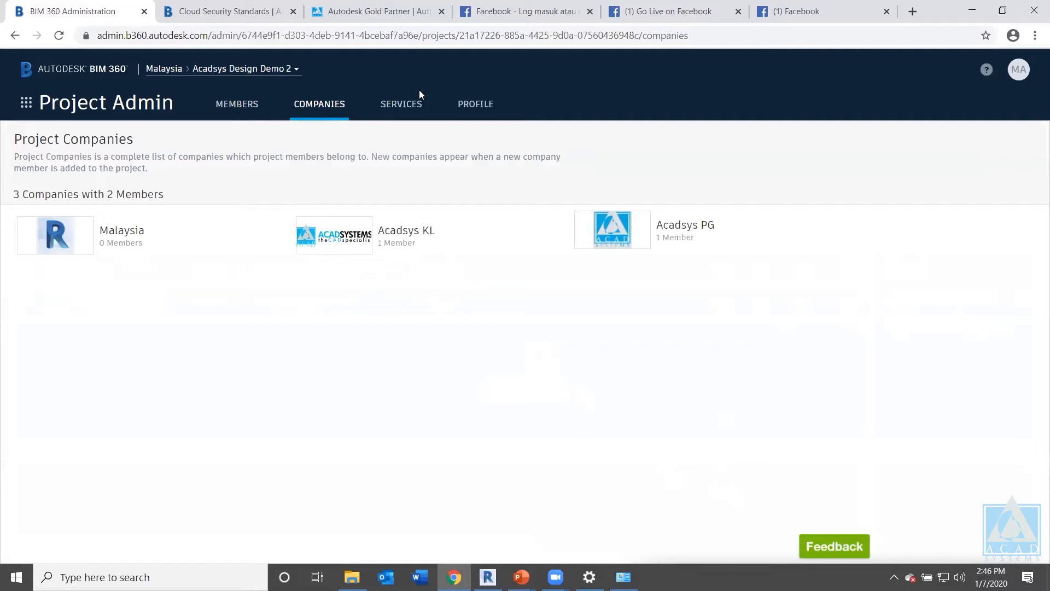
click(404, 111)
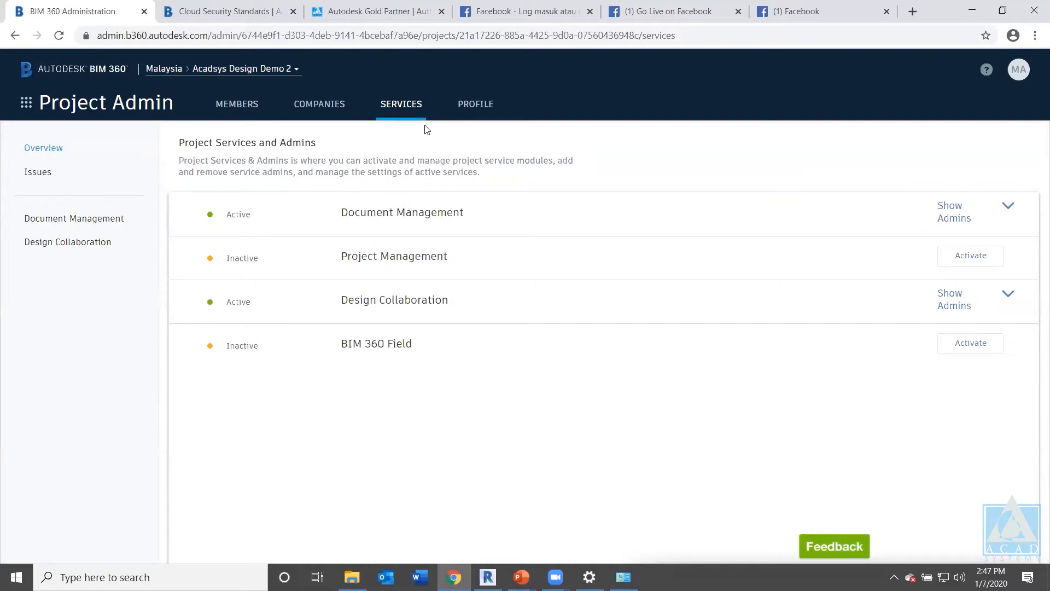
click(478, 108)
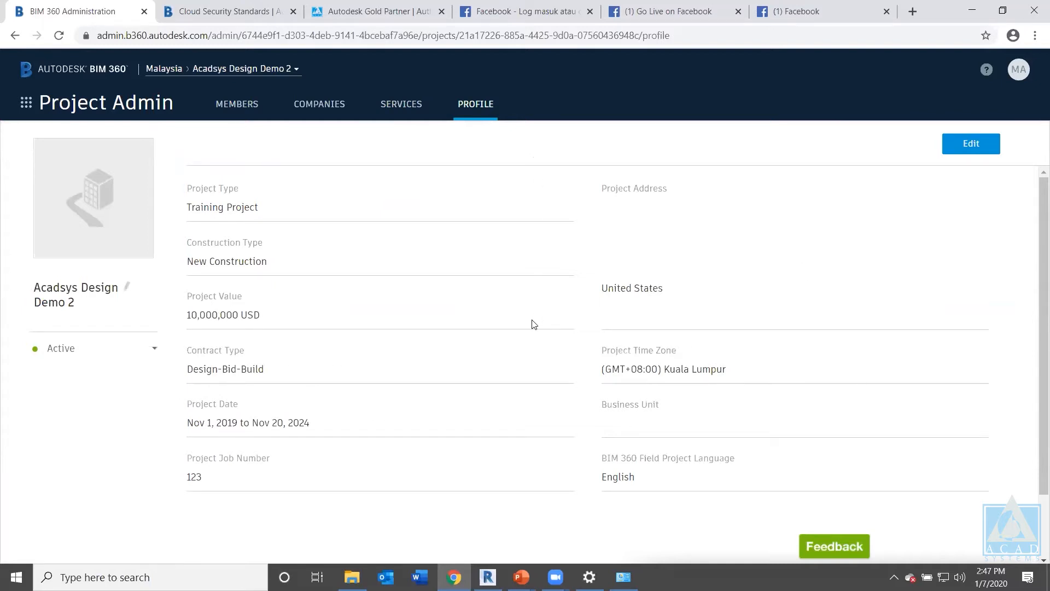
Inspect the editable address fields of the project profile and leave editing without saving.
click(979, 143)
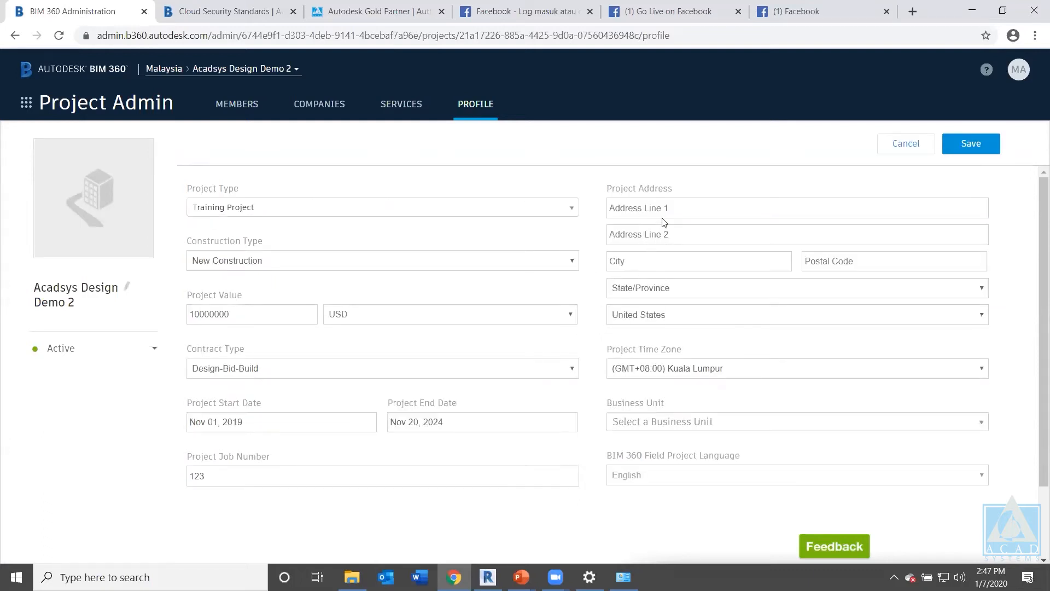
click(624, 210)
click(632, 233)
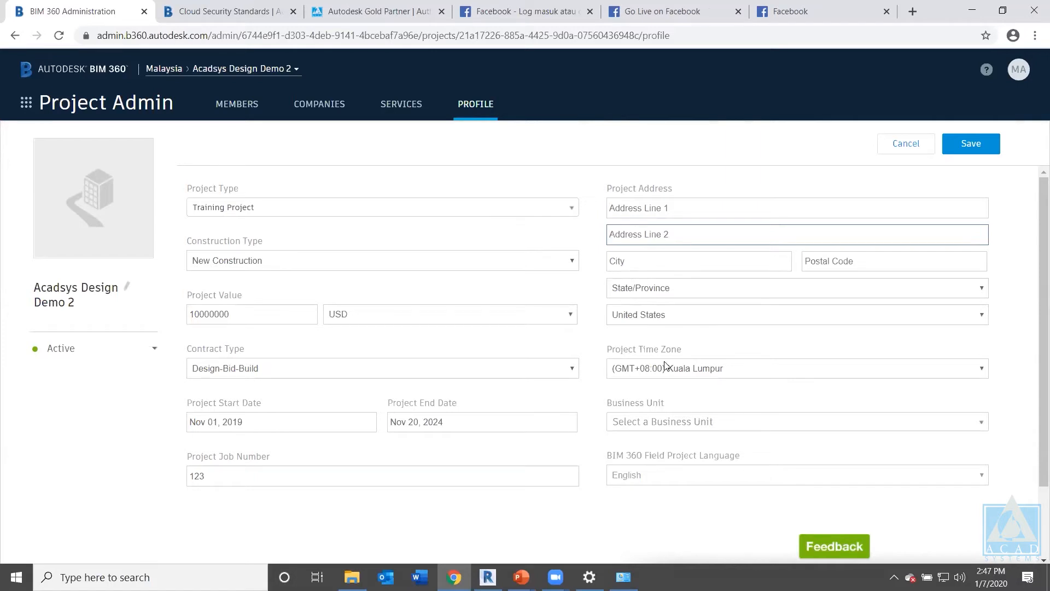
click(913, 146)
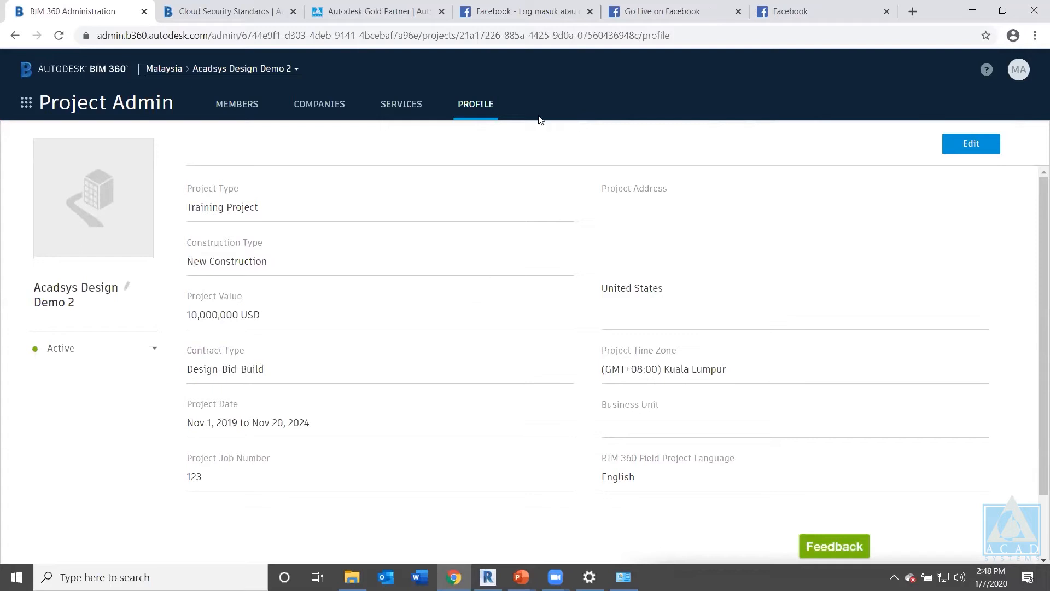
Switch to the project's Document Management module and view its folders and the list of available modules.
click(26, 103)
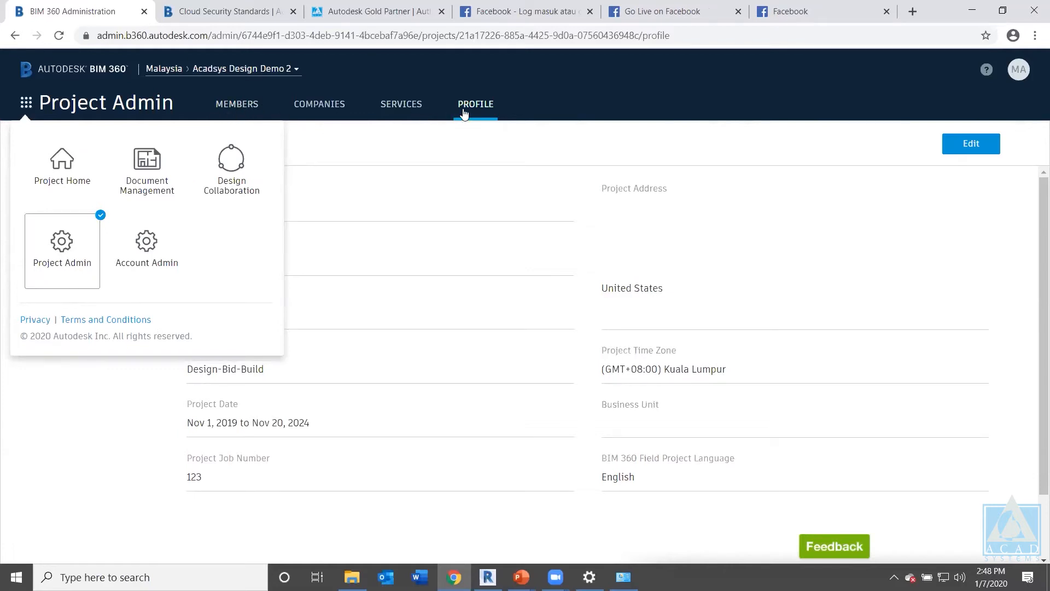
click(141, 179)
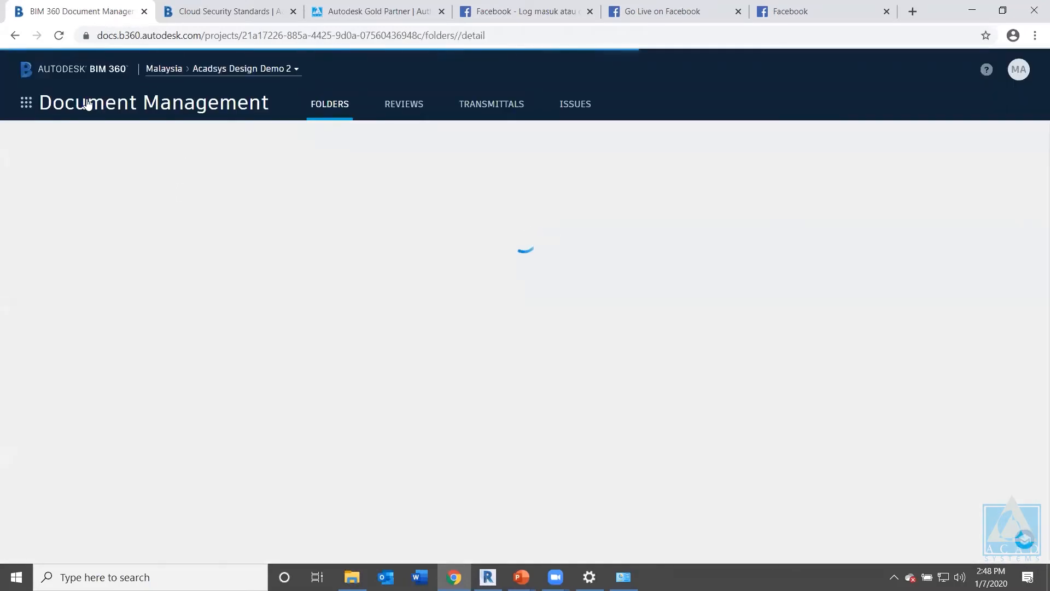
click(26, 105)
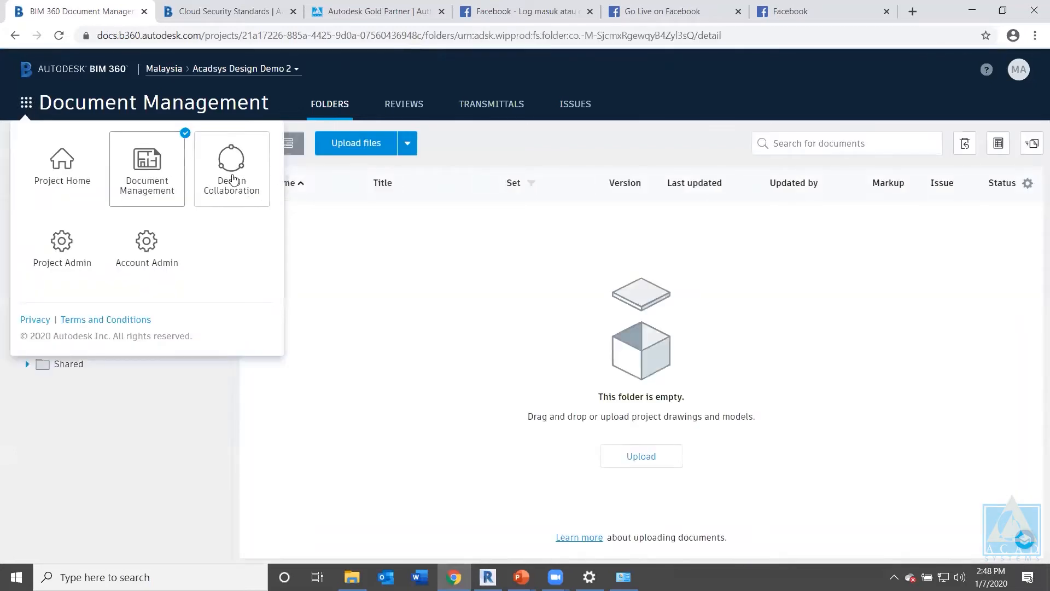
click(393, 75)
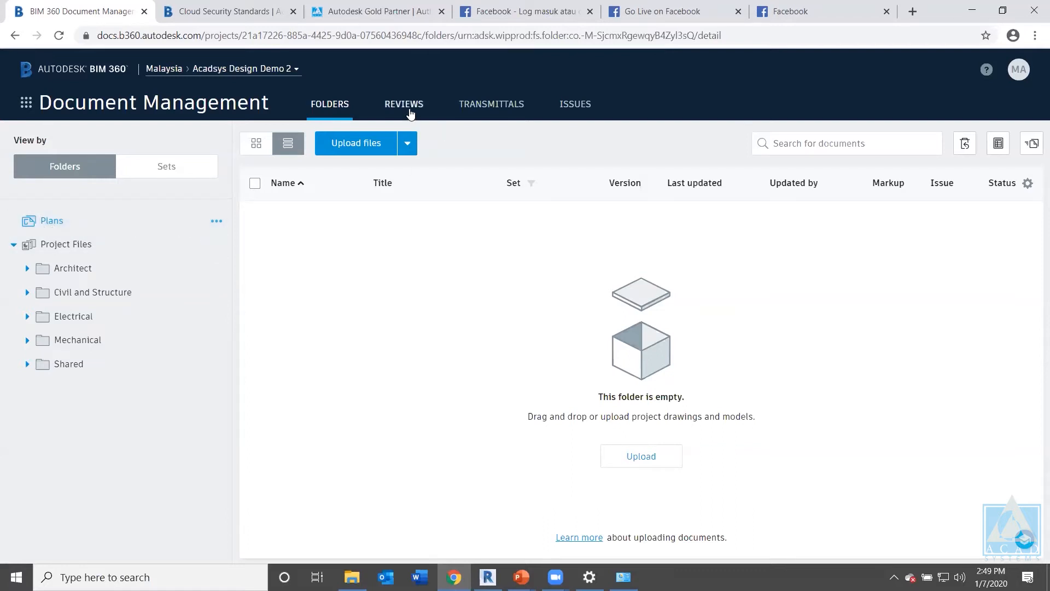
Switch to the Design Collaboration module and expand the team timeline above the Architect team's sets.
click(27, 107)
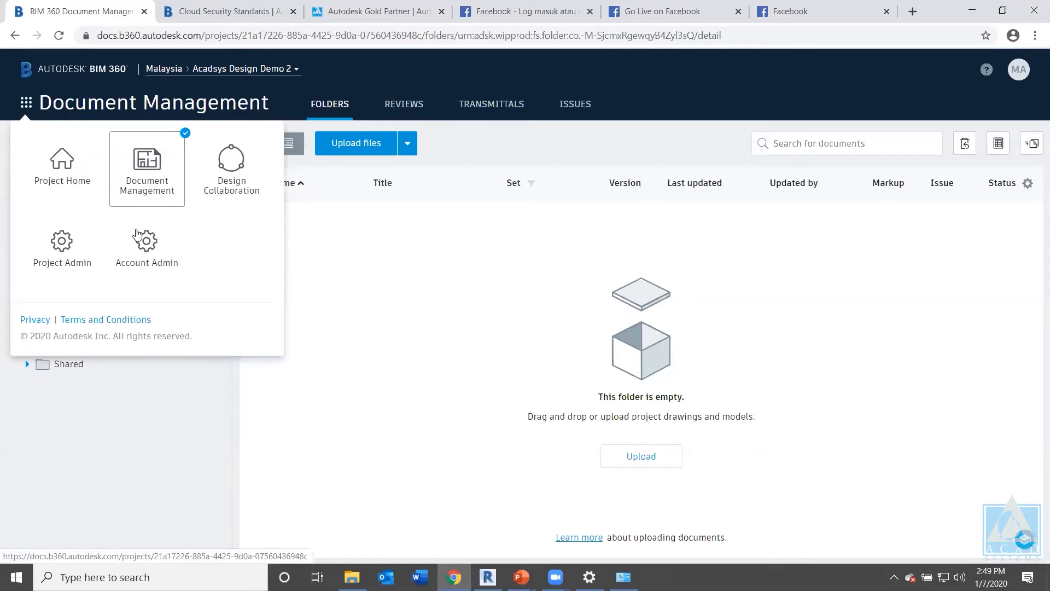
click(233, 175)
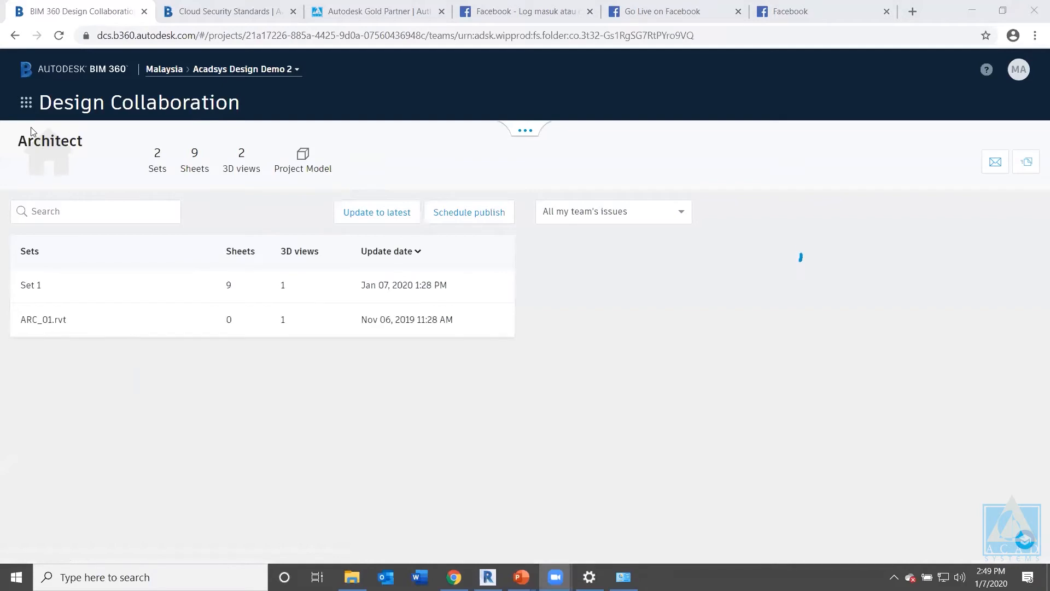
click(25, 104)
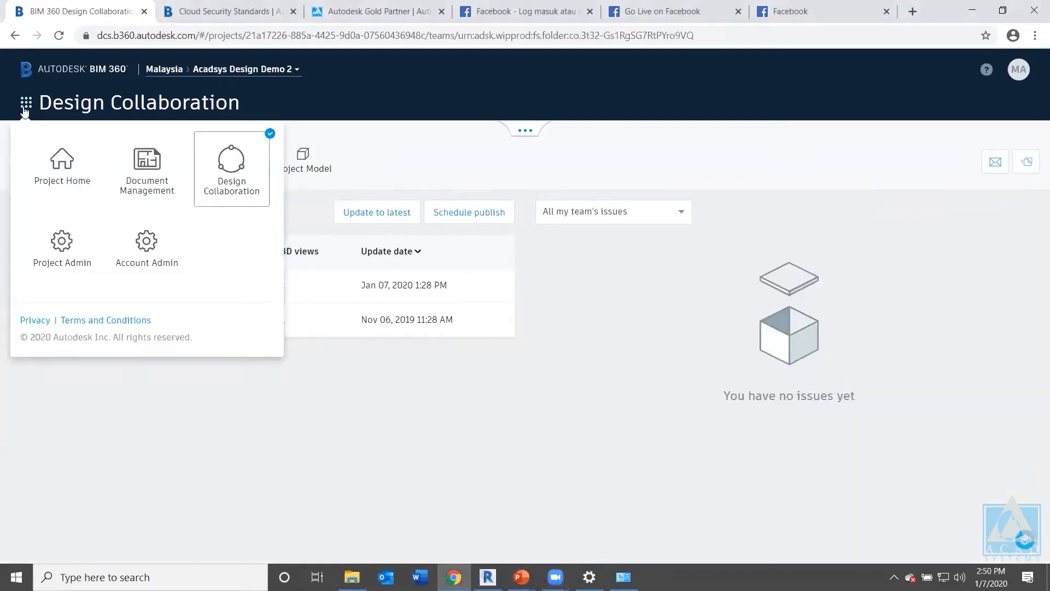
click(25, 112)
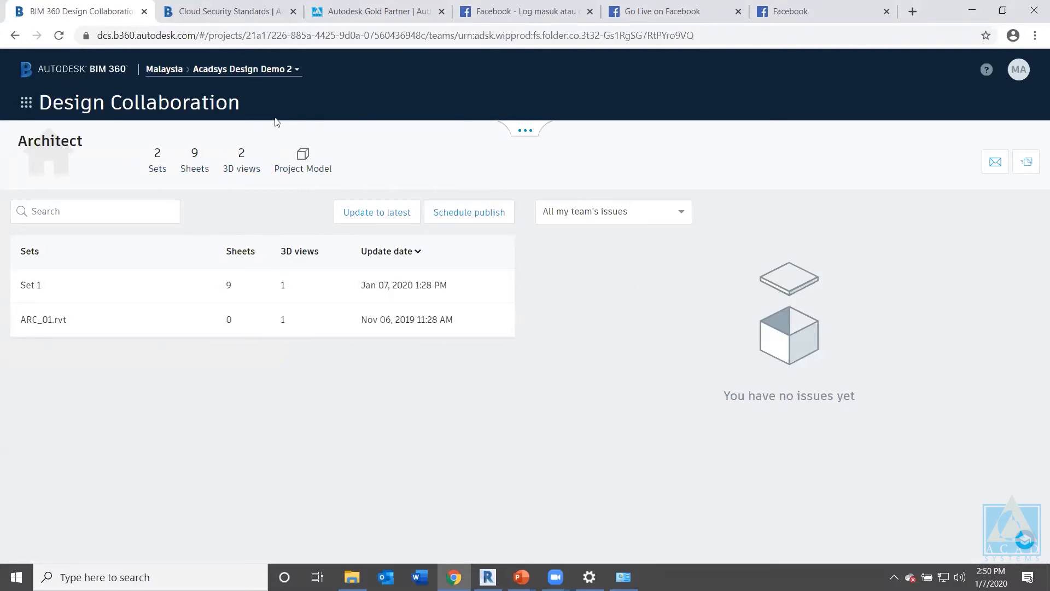
click(526, 133)
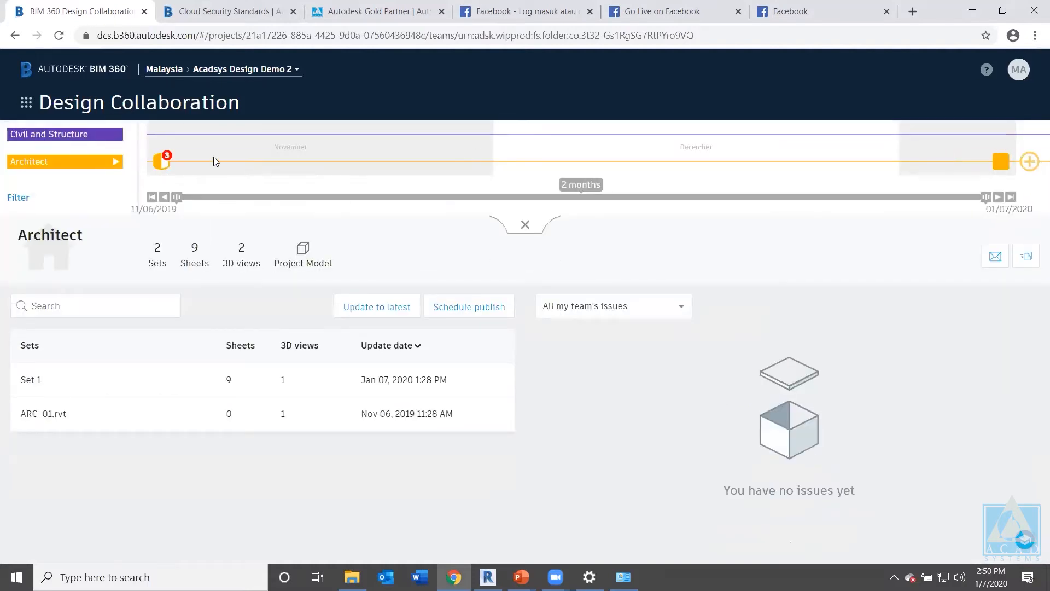
mouse_move(1000, 163)
Go to the Design Collaboration service settings in Project Admin and begin adding a team.
click(26, 103)
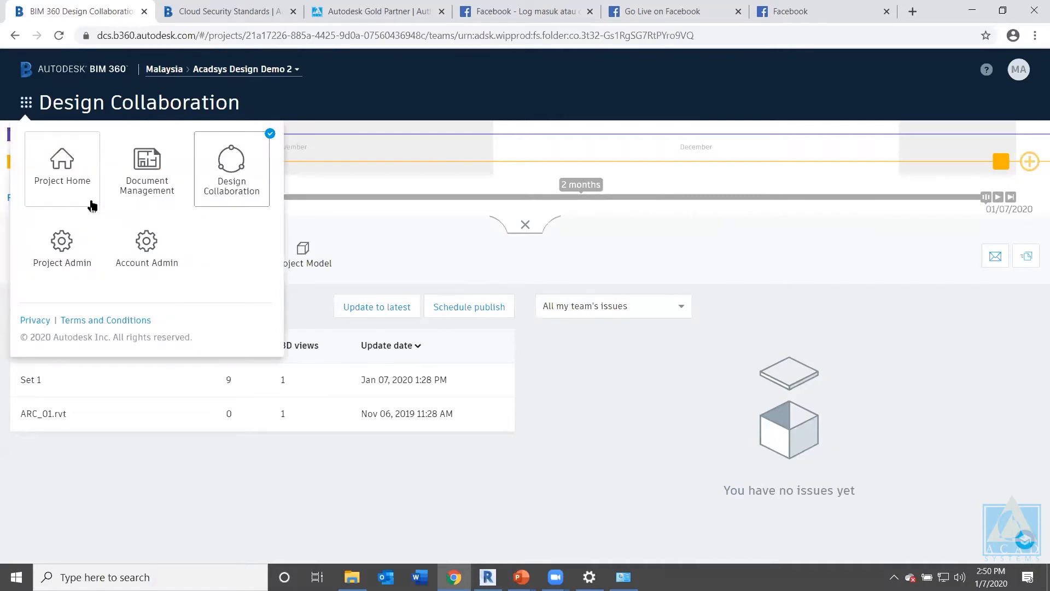
click(76, 253)
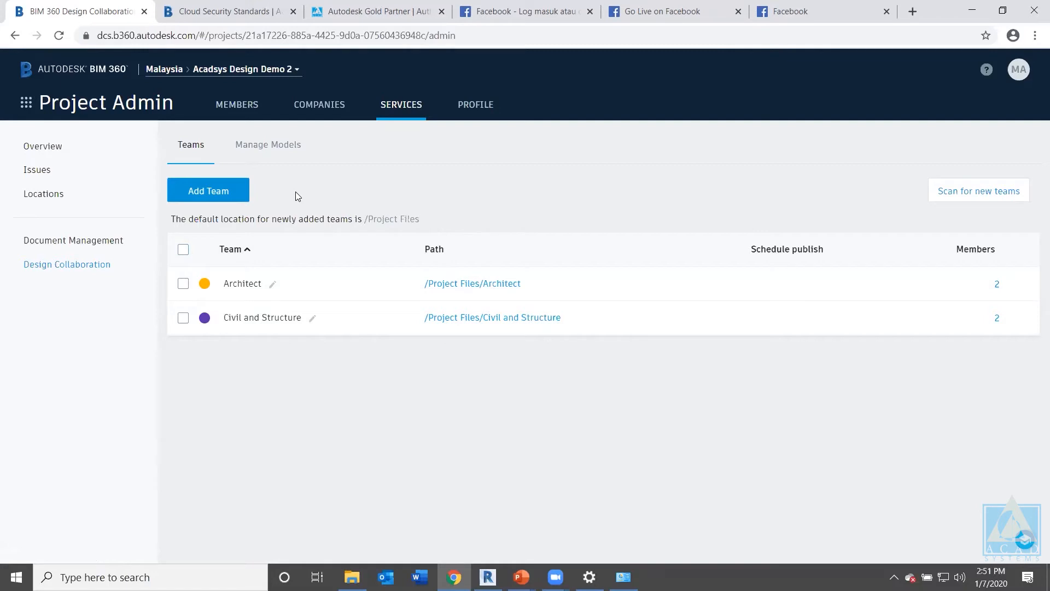
click(221, 197)
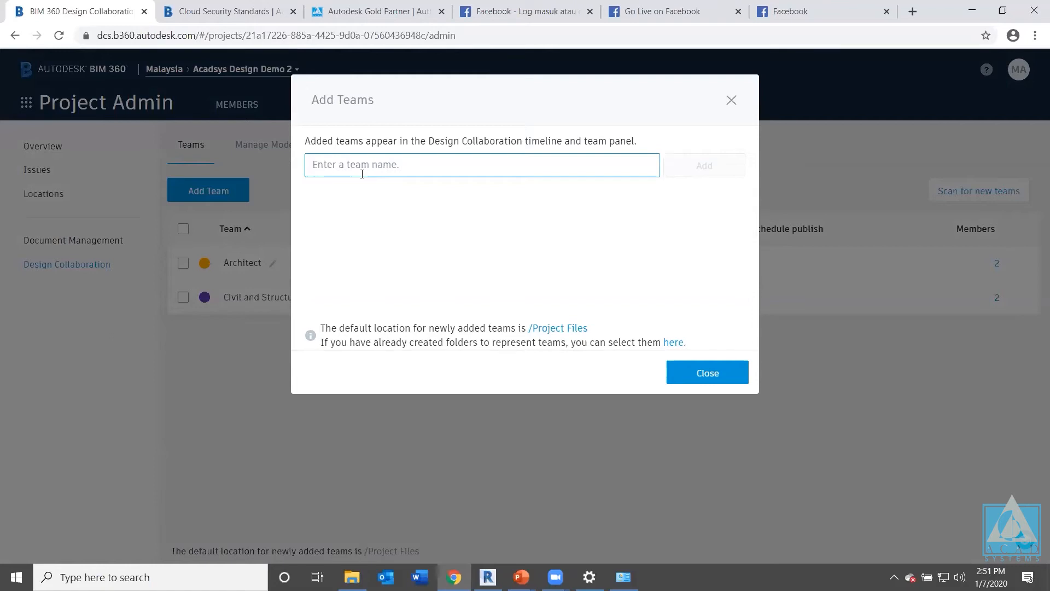
Try to add a team named Mechanical.
text(Mne)
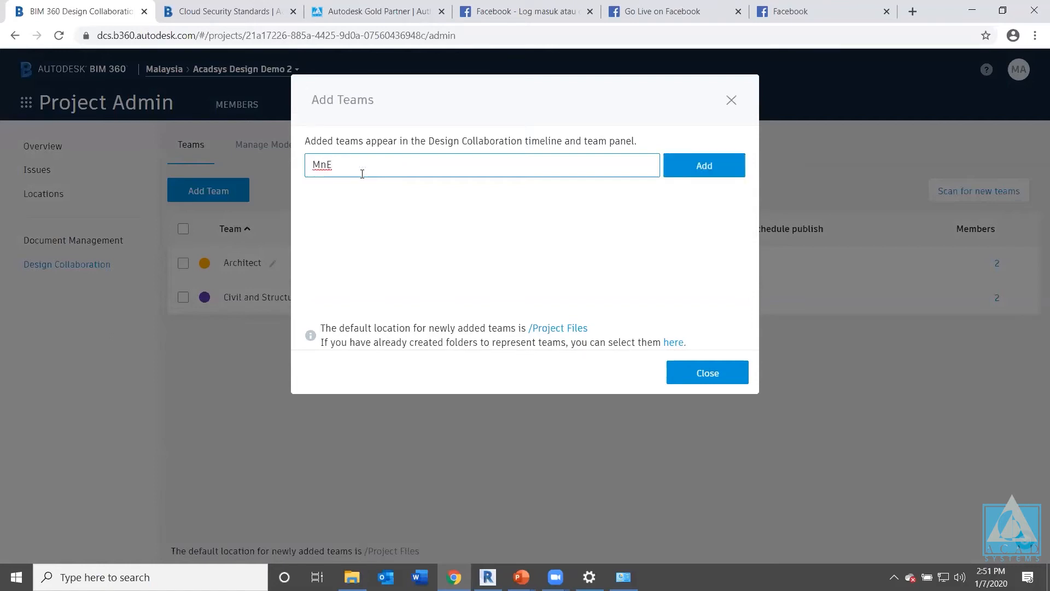
key(BackSpace)
key(BackSpace)
text(echanical)
click(709, 170)
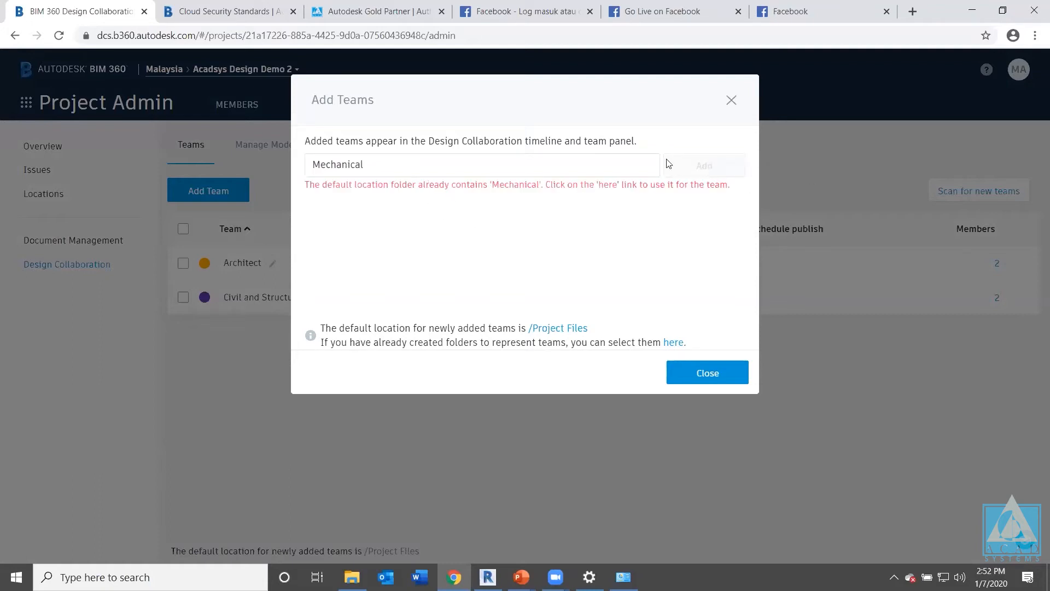
Replace the entered team name with Contractor, add that team and close the dialog.
click(418, 172)
key(BackSpace)
key(BackSpace)
key(BackSpace)
key(BackSpace)
key(BackSpace)
key(BackSpace)
key(BackSpace)
text(Contractor)
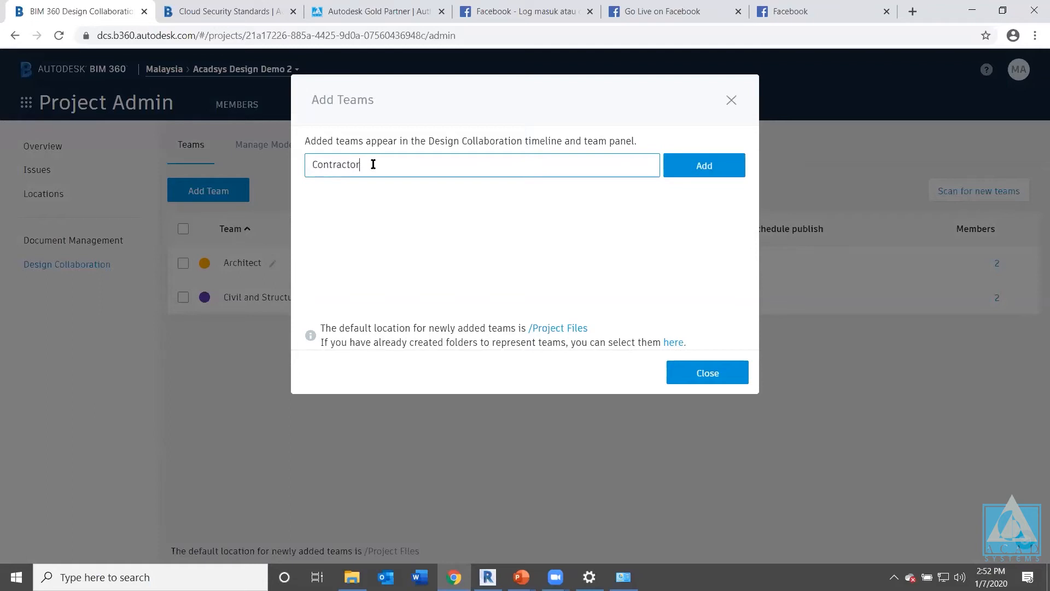
click(705, 169)
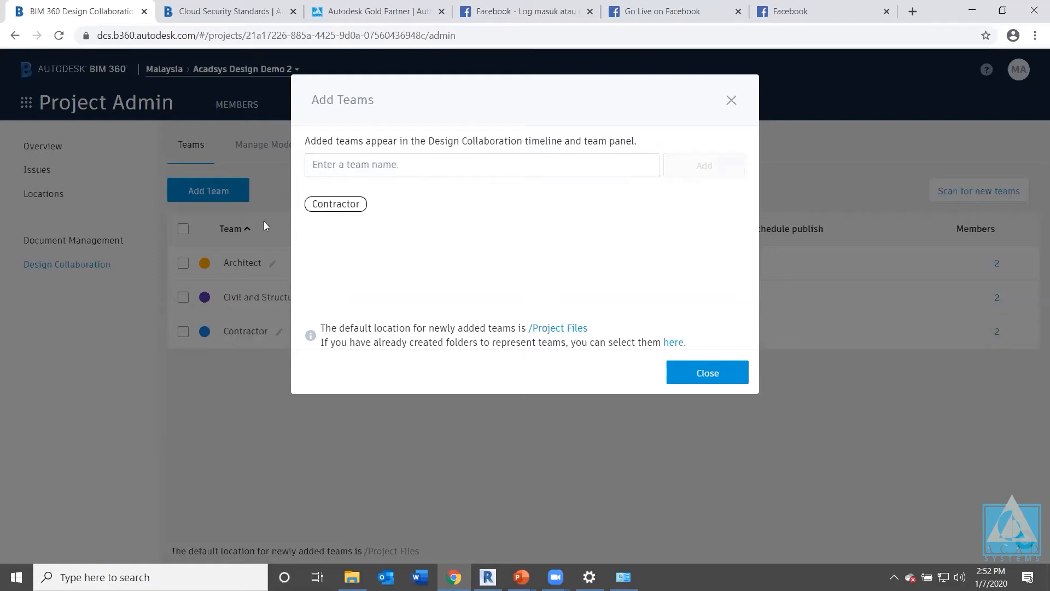
click(691, 376)
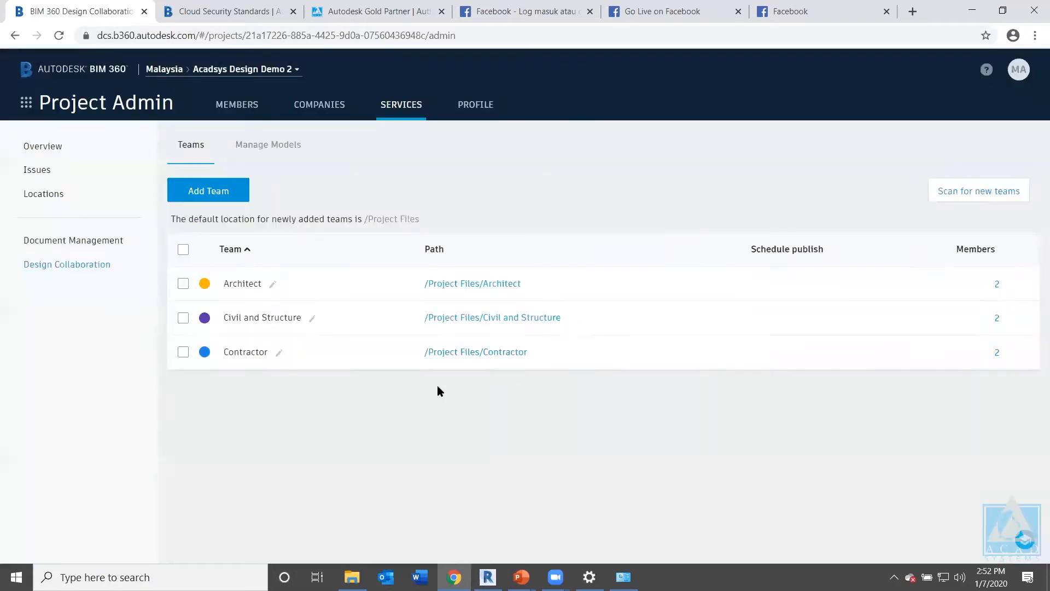
Switch to Document Management and expand the Contractor folder under Project Files to view its subfolders.
click(24, 106)
click(156, 186)
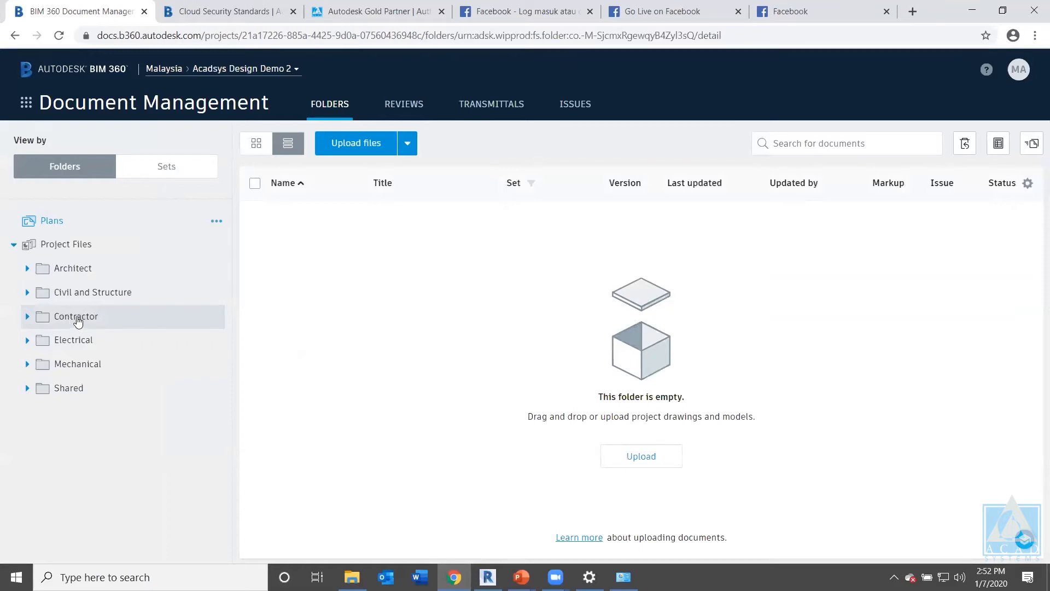
click(28, 317)
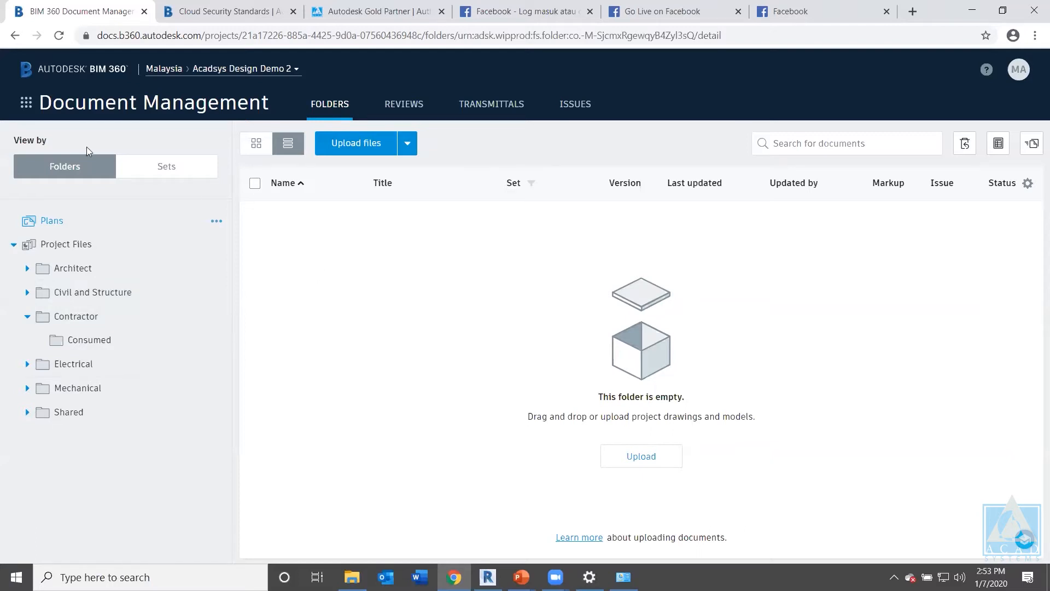
Return to the Design Collaboration service settings in Project Admin.
click(25, 102)
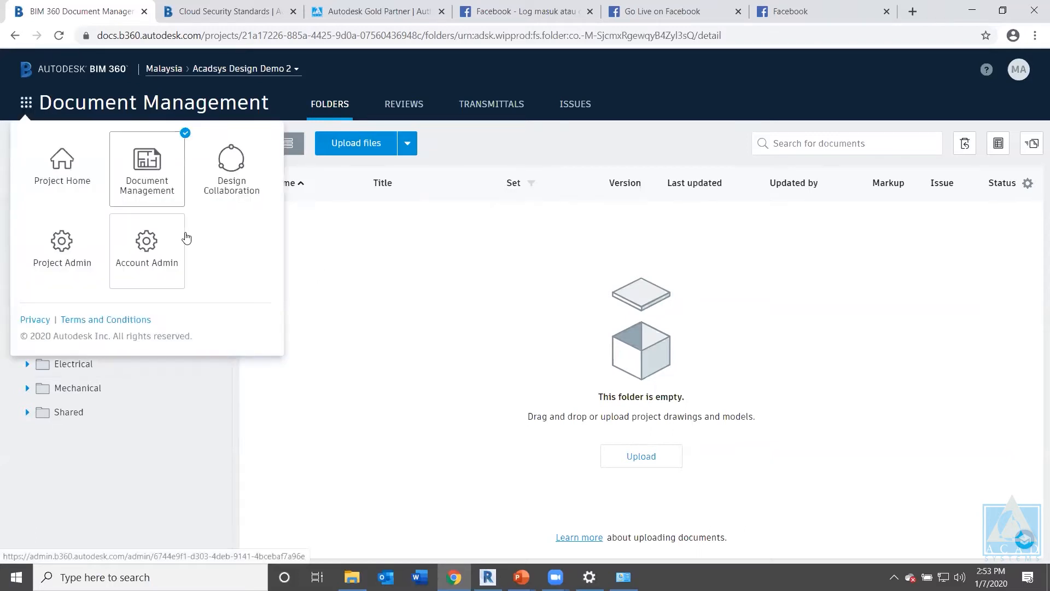
click(76, 256)
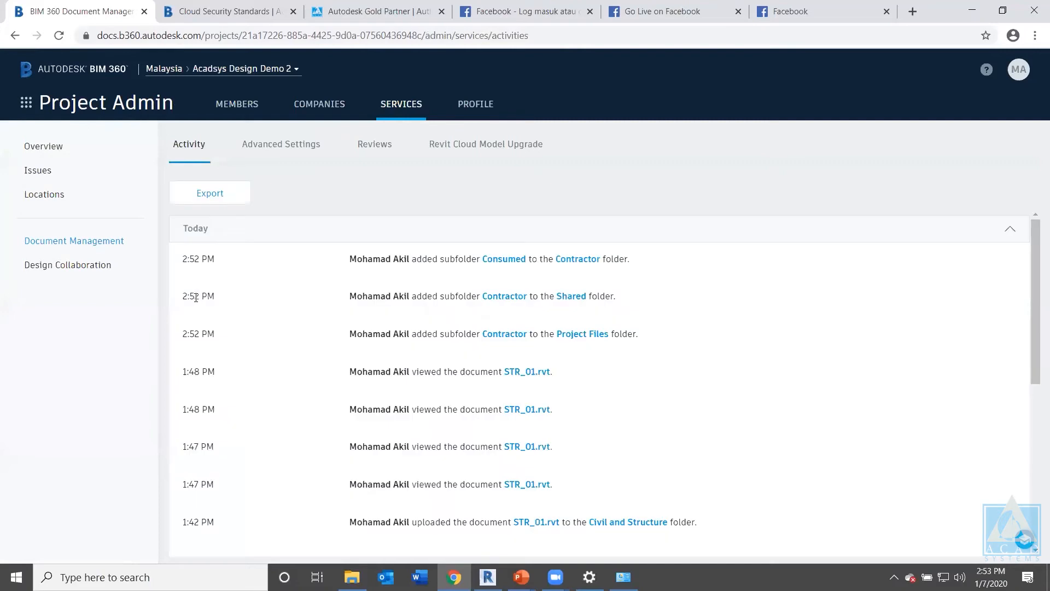
click(99, 271)
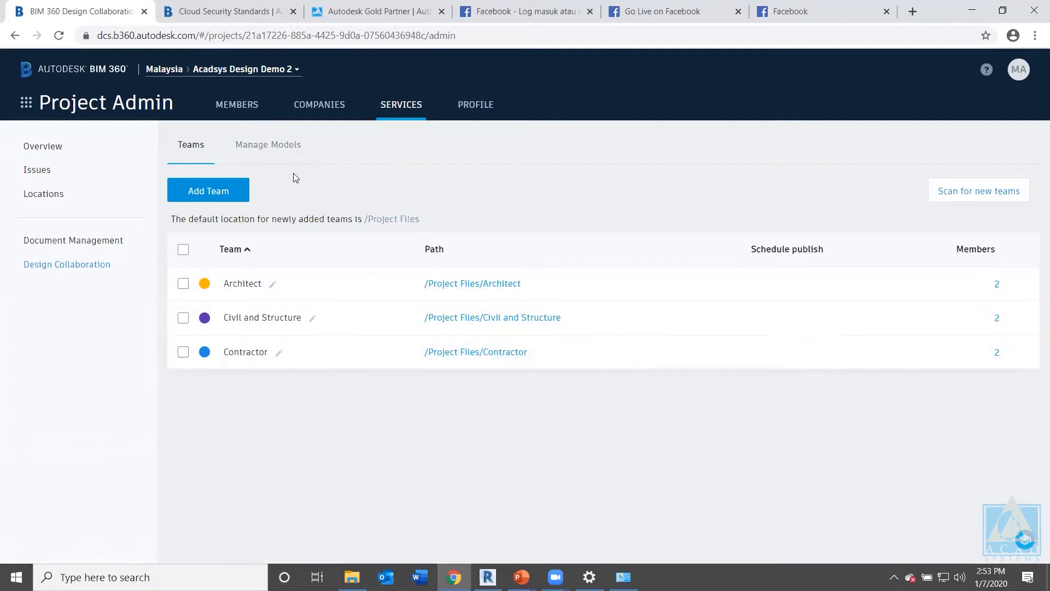
Choose ARC_02.rvt as the master model for Design Collaboration and return to the team list.
click(270, 147)
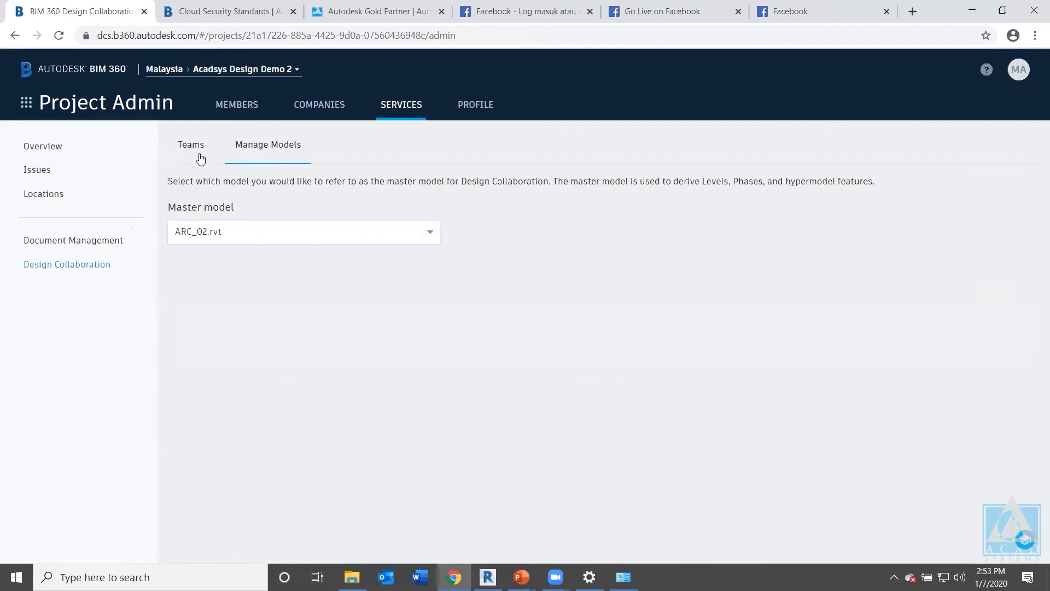
click(272, 236)
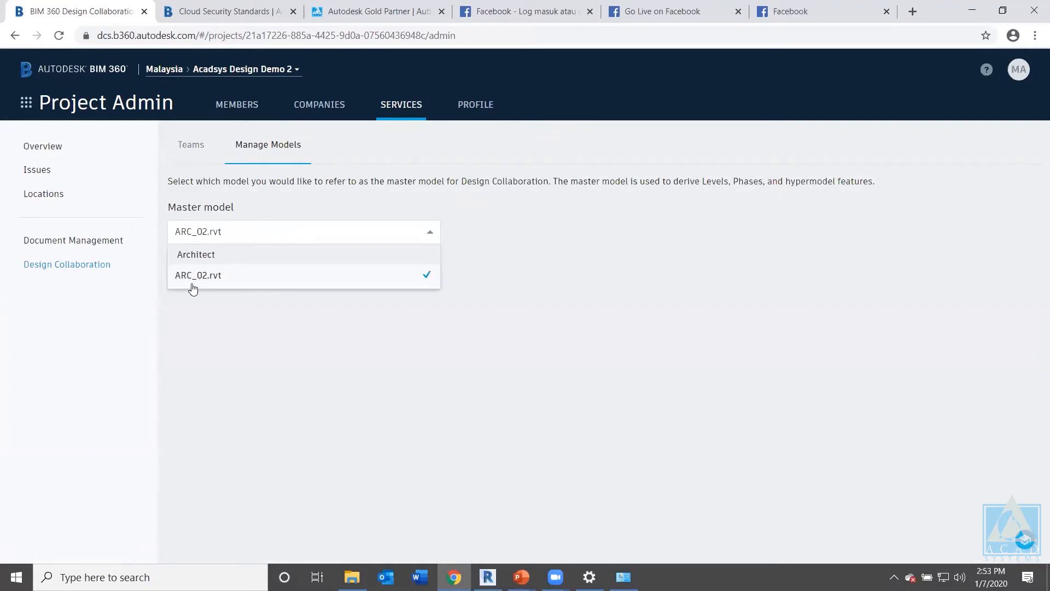
click(223, 286)
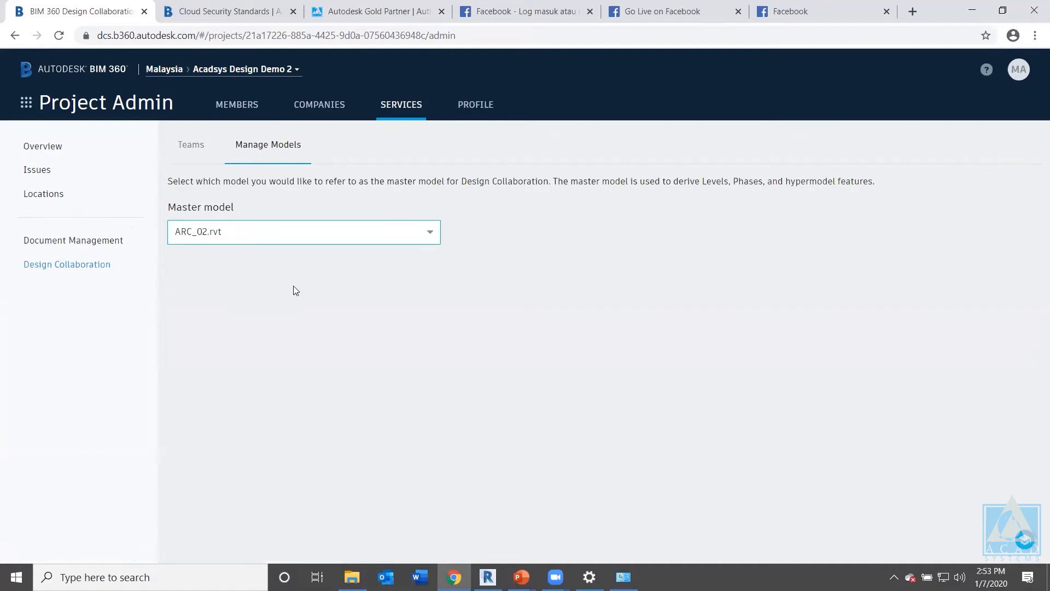
click(199, 152)
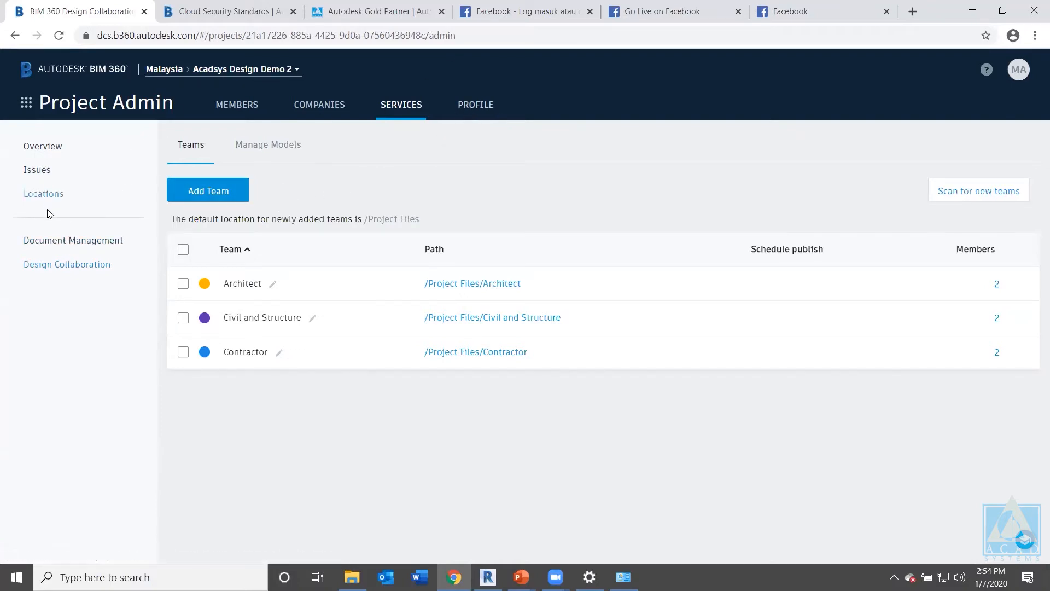
Switch to the Design Collaboration module and open the {3D} view of the Architect team's ARC_01.rvt set.
click(25, 104)
click(242, 187)
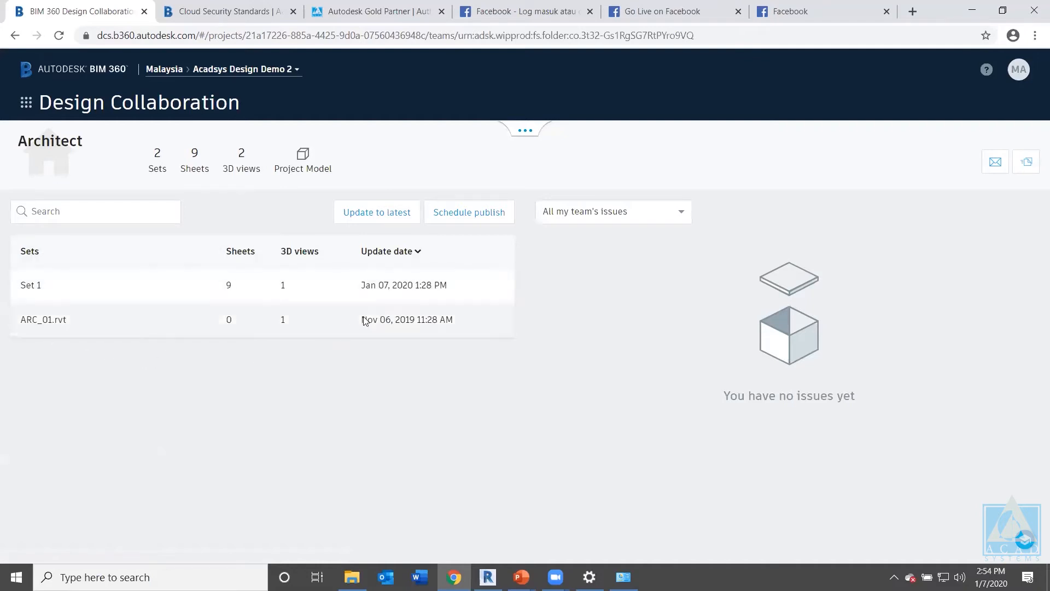
click(39, 322)
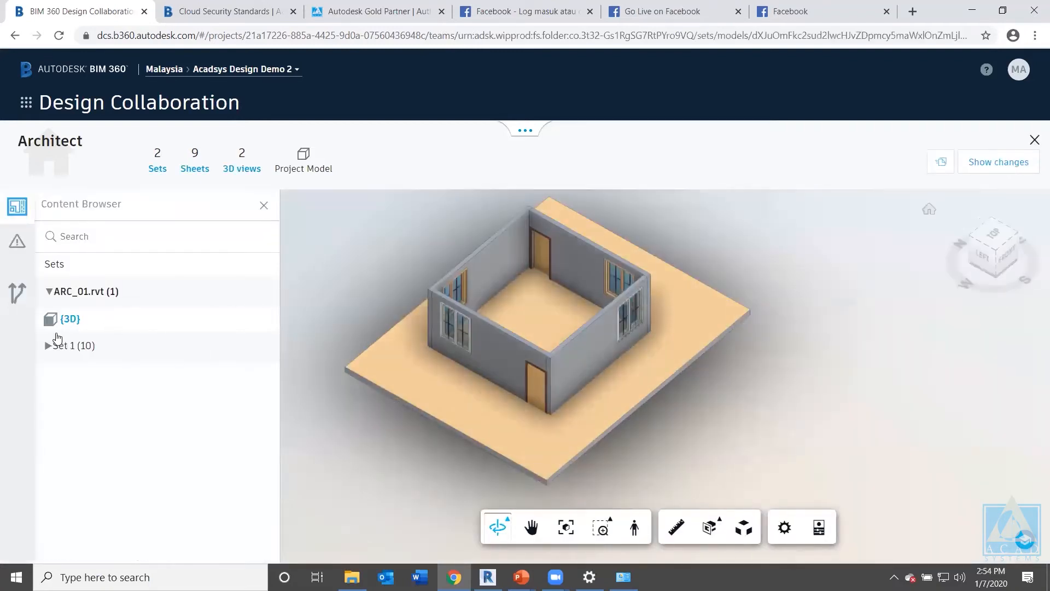
click(67, 291)
click(70, 292)
click(65, 322)
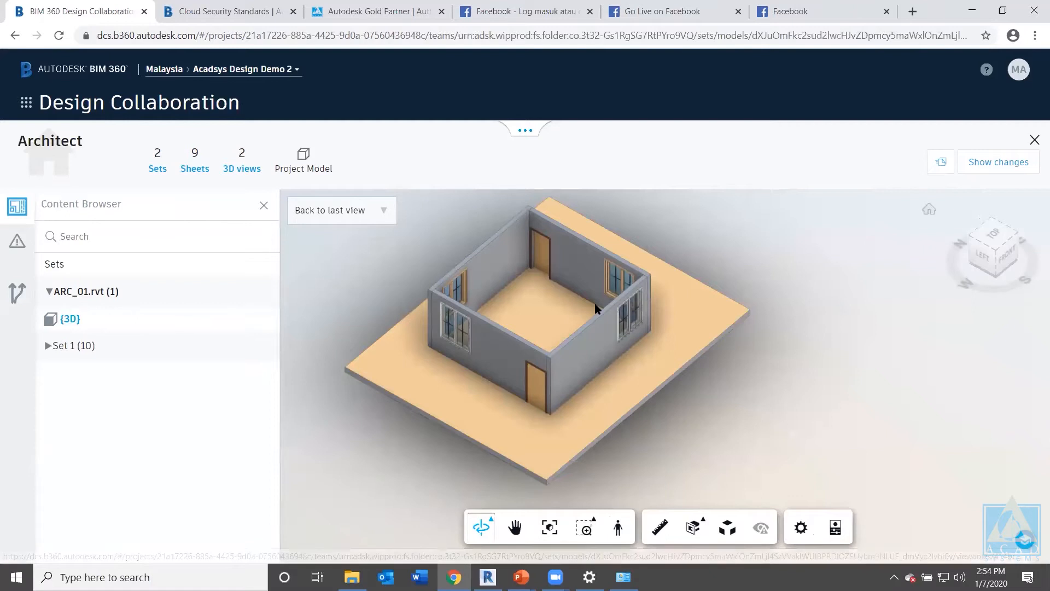
Examine the ARC_01.rvt building's walls, doors and windows from several angles in the 3D view.
drag(522, 345, 607, 380)
shift+middle_drag(606, 381, 558, 361)
scroll(559, 365, up, 3)
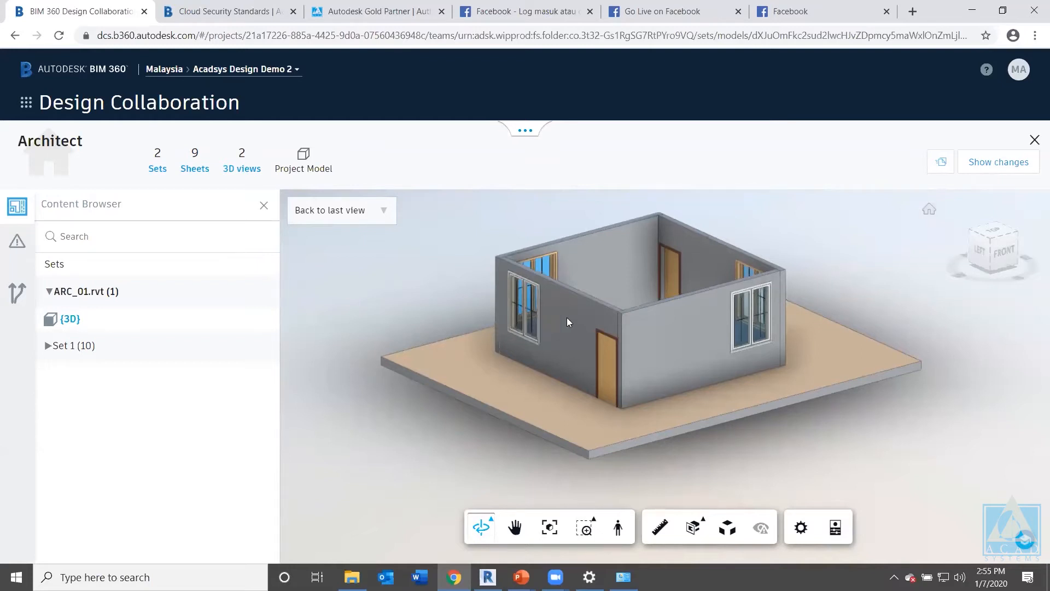
middle_drag(590, 316, 573, 333)
scroll(541, 345, up, 4)
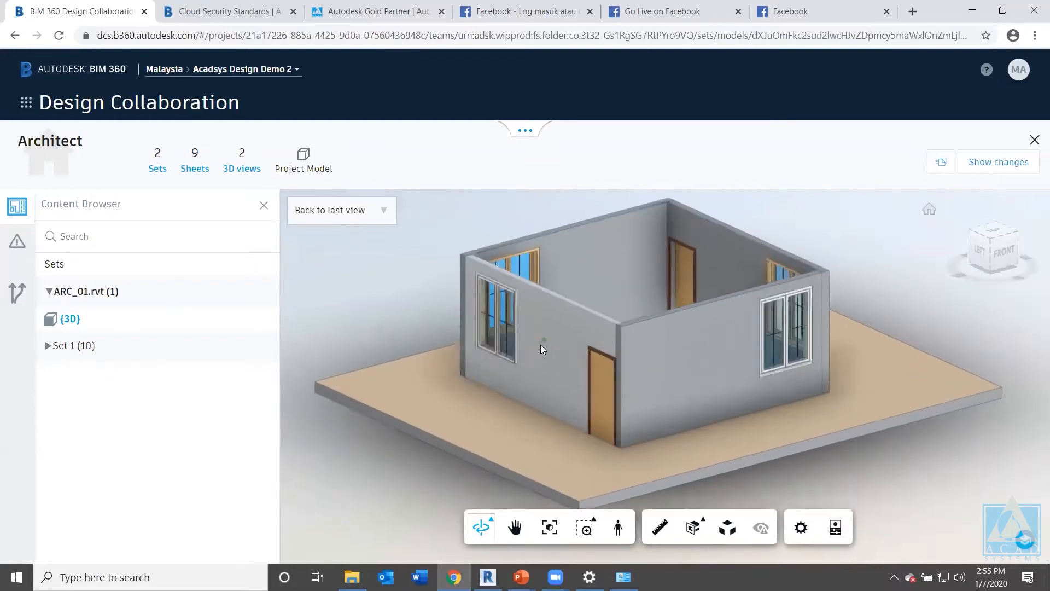
shift+middle_drag(508, 348, 782, 345)
shift+middle_drag(563, 353, 554, 349)
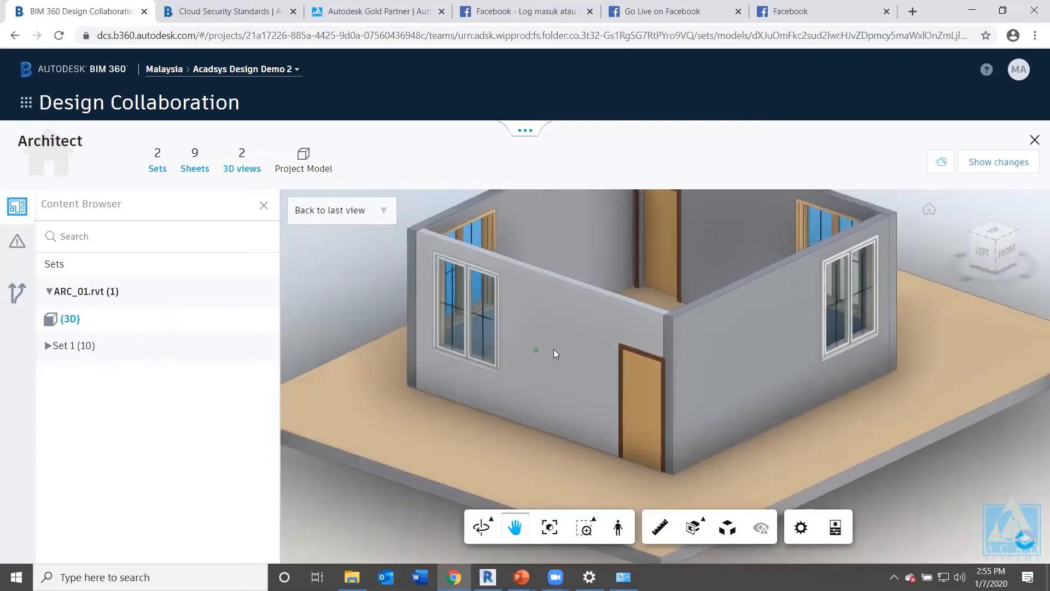
scroll(557, 238, down, 2)
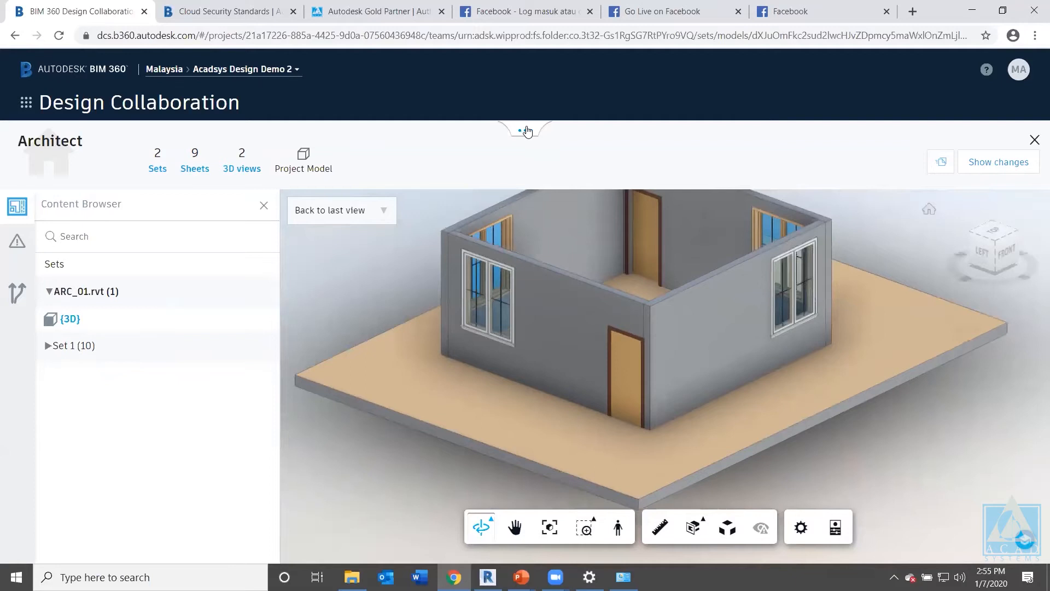
Expand the project timeline and open the Architect's ARC_02.rvt model published on 01/07/2020.
click(527, 131)
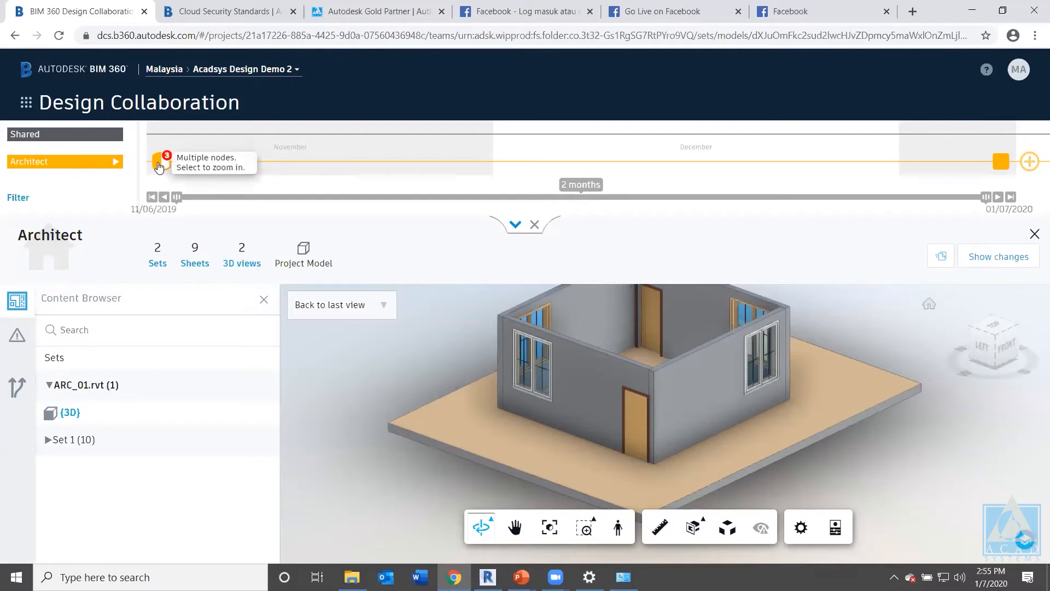
mouse_move(1003, 164)
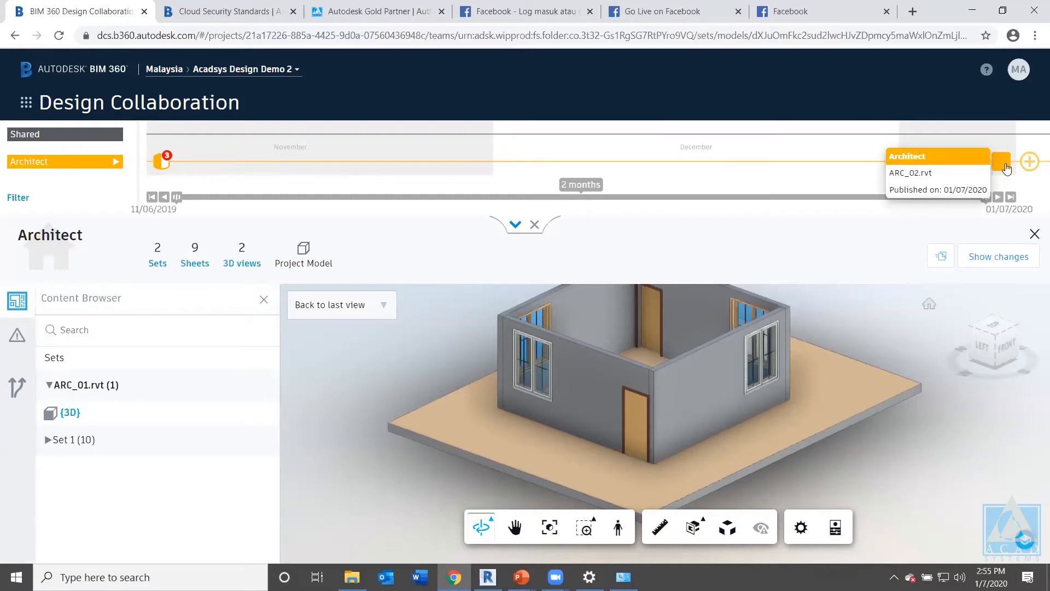
click(1006, 166)
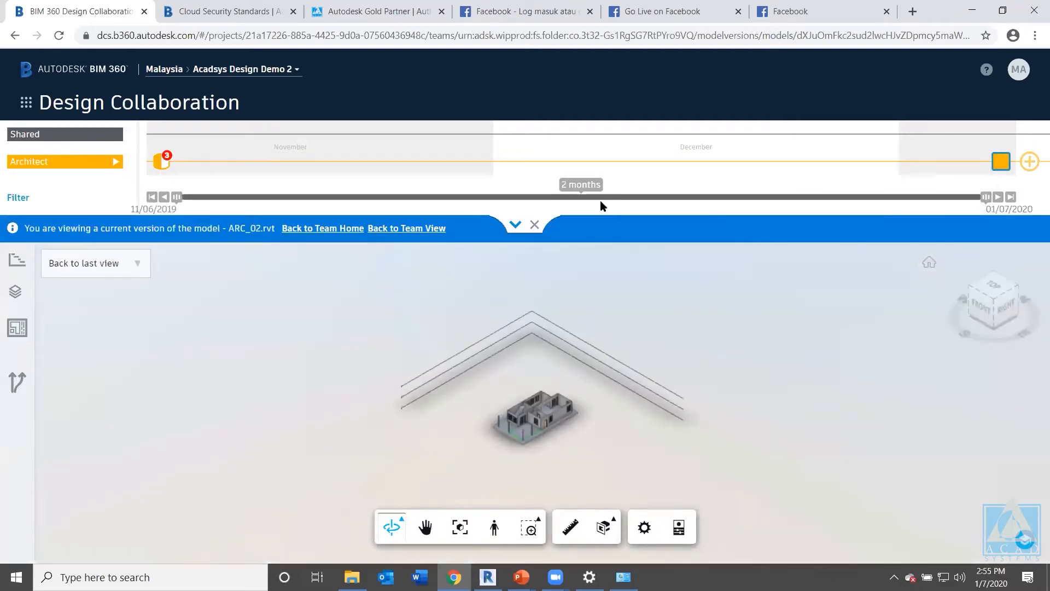
Try adjusting the timeline's date range, move it to the earliest date, and collapse and reopen the timeline.
mouse_move(176, 196)
mouse_down()
mouse_move(290, 199)
mouse_move(180, 198)
mouse_up()
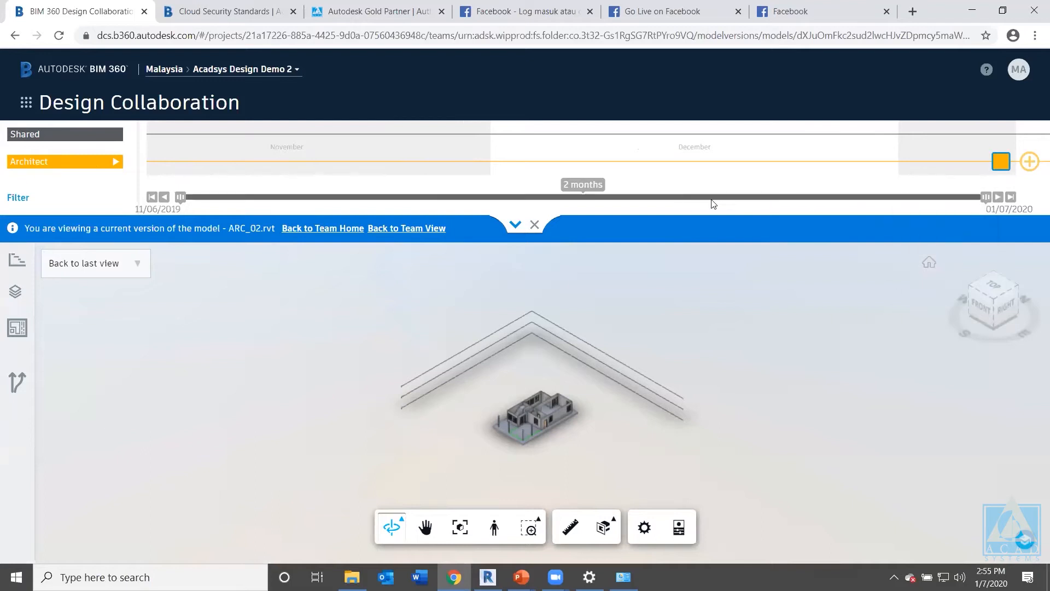
drag(986, 198, 1035, 196)
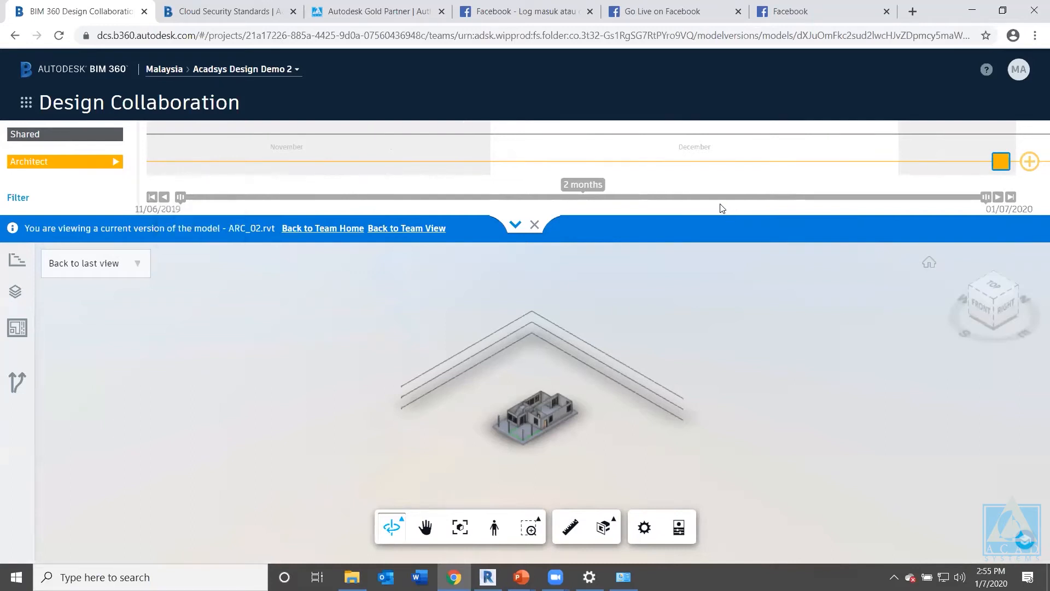
click(153, 198)
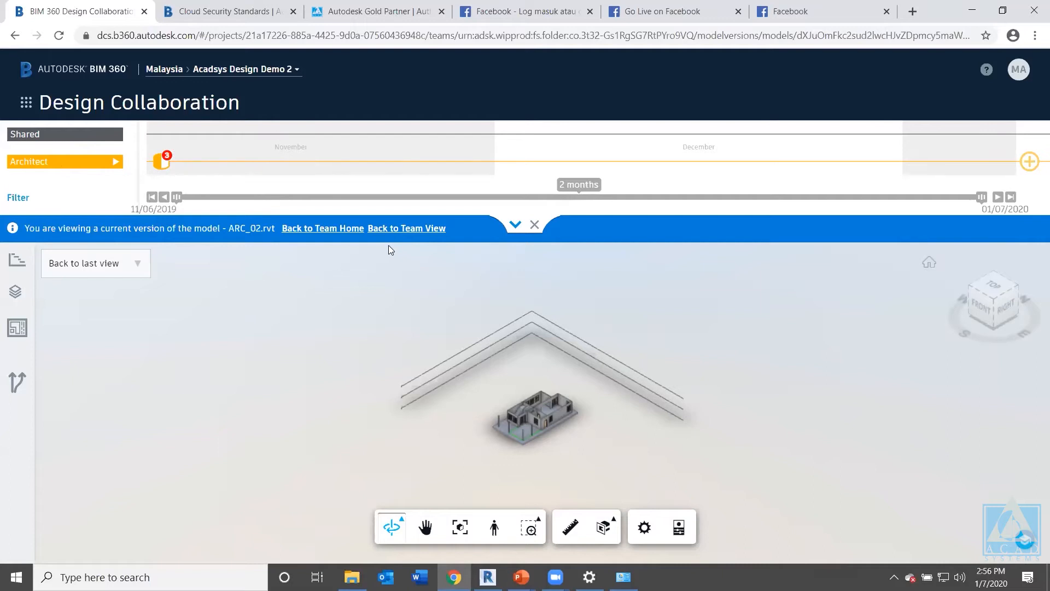
click(535, 225)
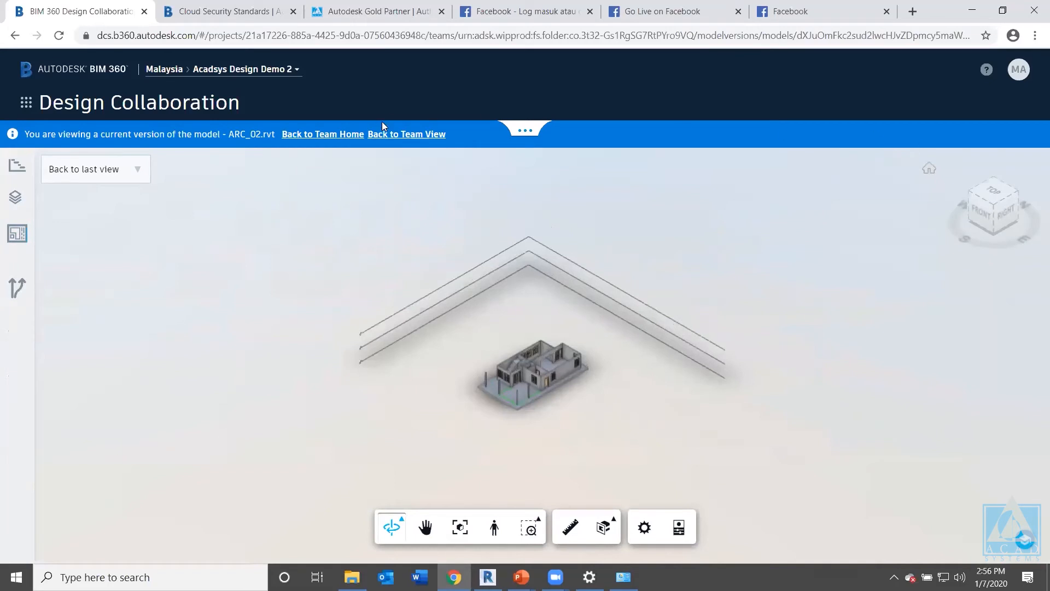
click(534, 132)
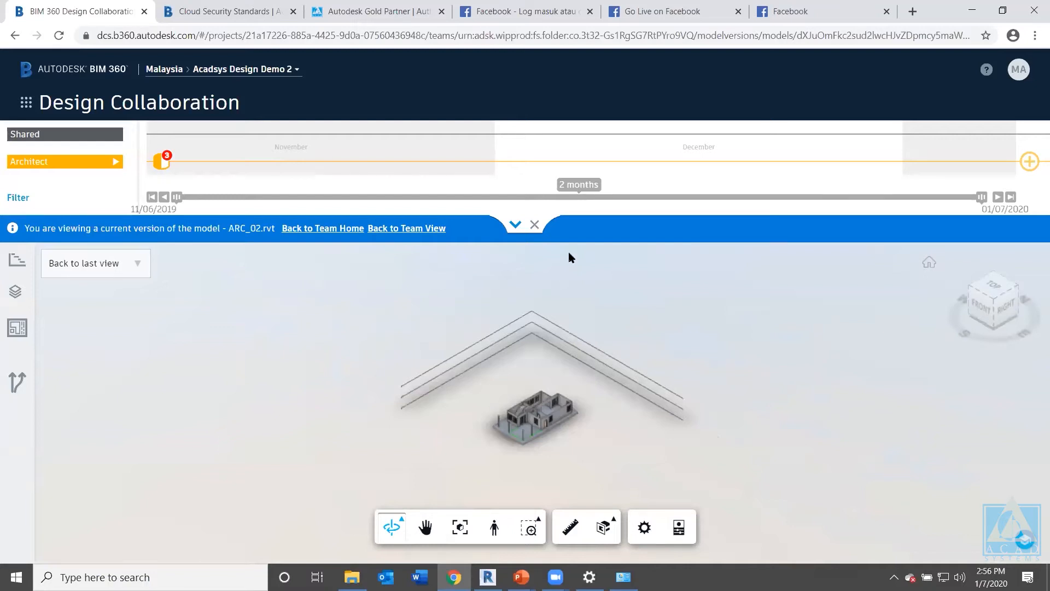
drag(983, 201, 1013, 206)
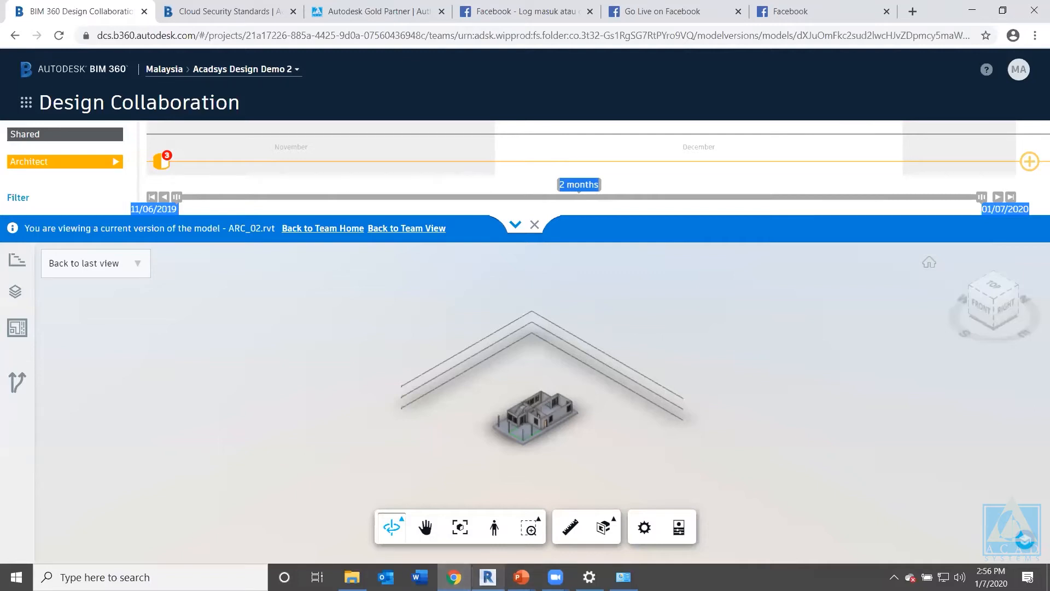
Switch to Revit and examine the INTRO_SAMPLE 5 house model from several angles in its 3D view.
mouse_move(488, 577)
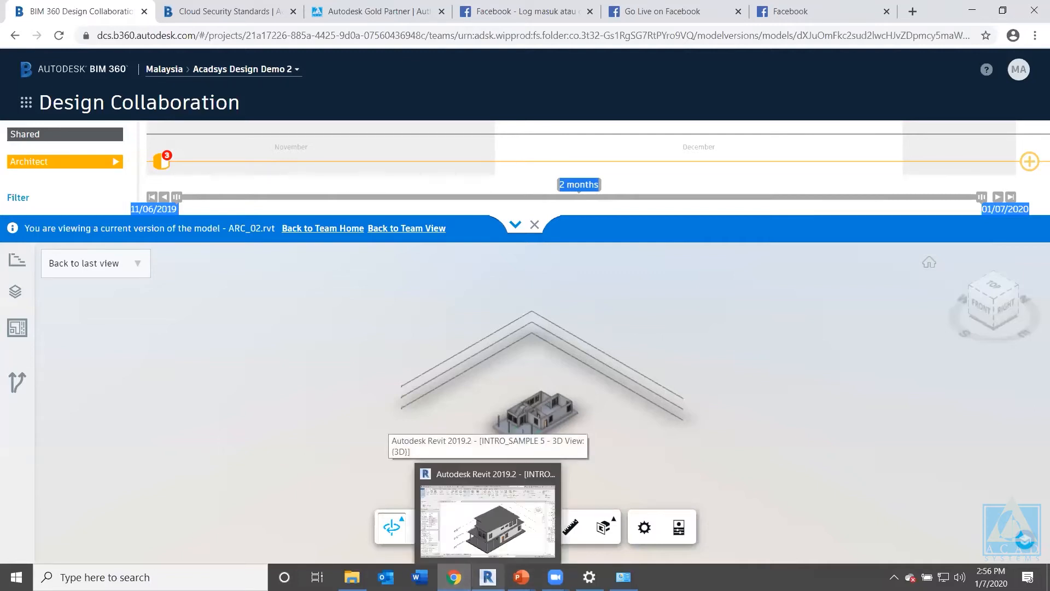
click(487, 520)
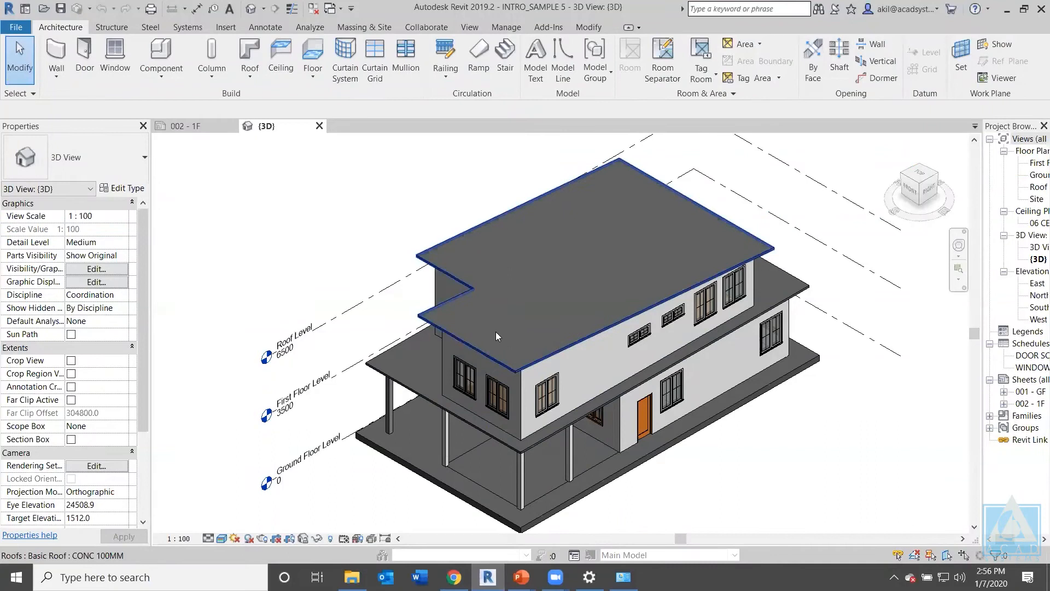
scroll(528, 283, down, 5)
mouse_move(572, 292)
middle_down()
mouse_move(531, 272)
mouse_move(557, 281)
middle_up()
scroll(513, 262, up, 4)
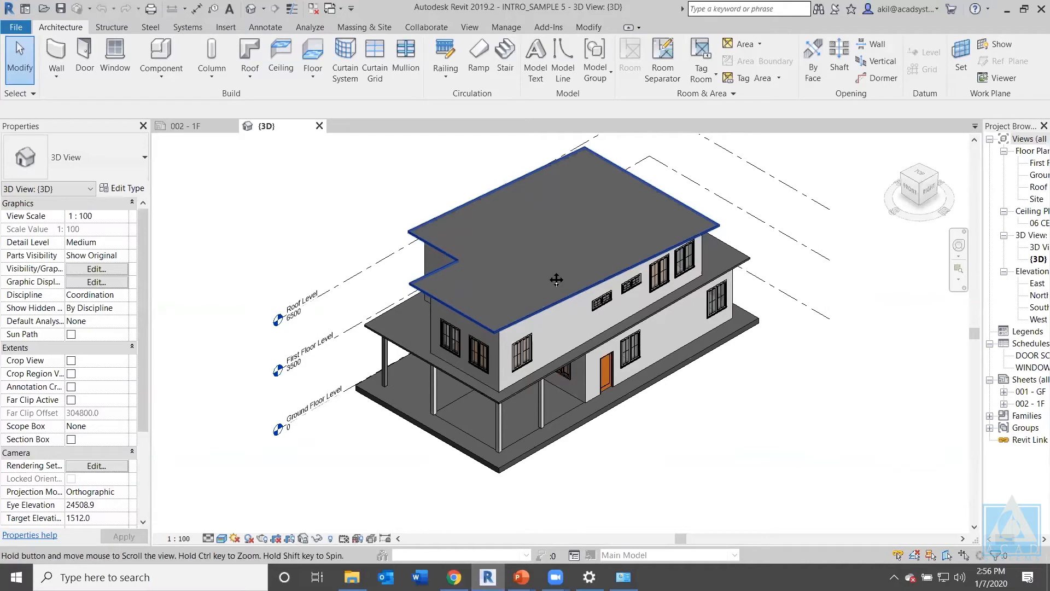
scroll(564, 274, up, 2)
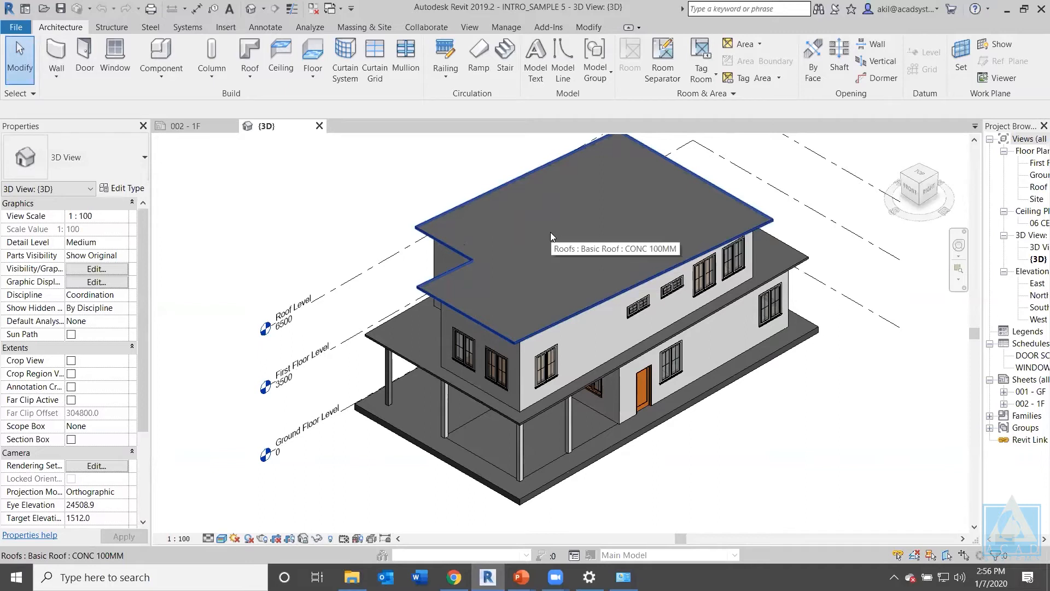
mouse_move(552, 234)
middle_down()
mouse_move(559, 260)
mouse_move(547, 252)
mouse_move(561, 247)
mouse_move(548, 272)
mouse_move(547, 252)
middle_up()
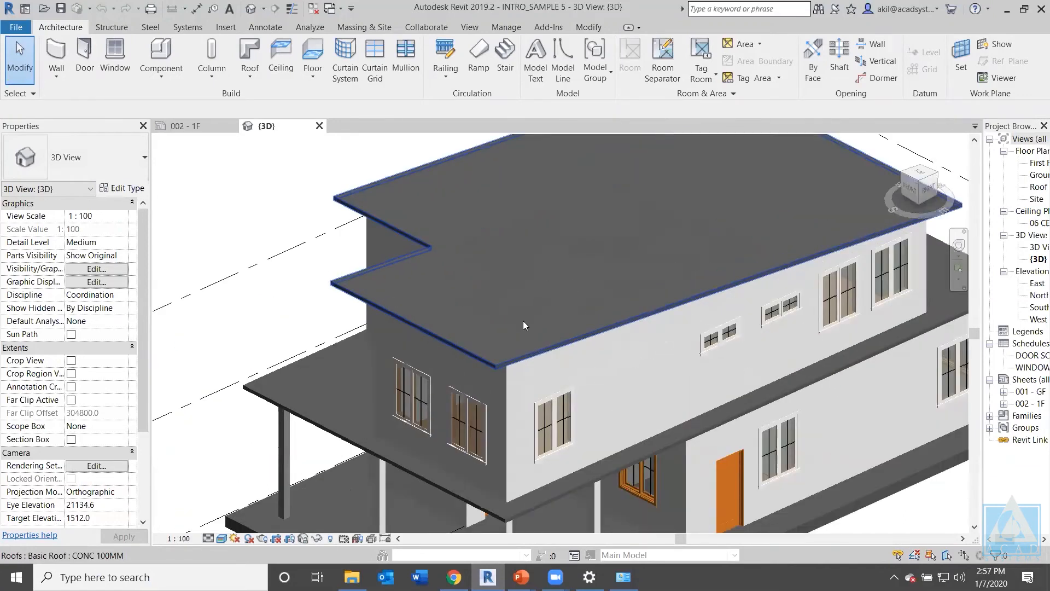
shift+middle_drag(459, 260, 627, 335)
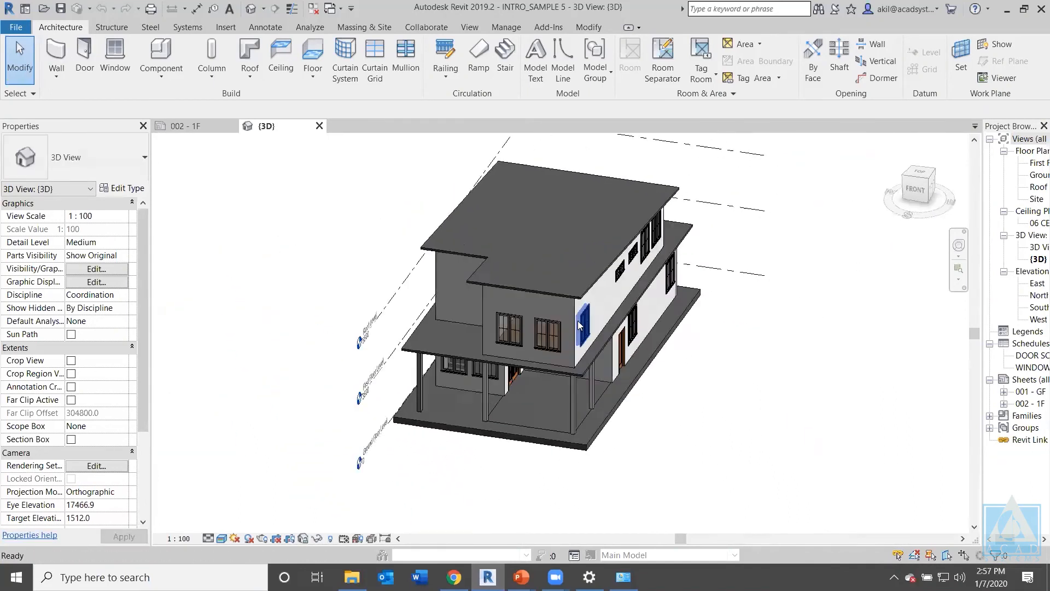
scroll(536, 338, up, 2)
shift+middle_drag(540, 346, 484, 339)
scroll(501, 290, down, 3)
middle_drag(506, 281, 506, 336)
scroll(493, 322, up, 4)
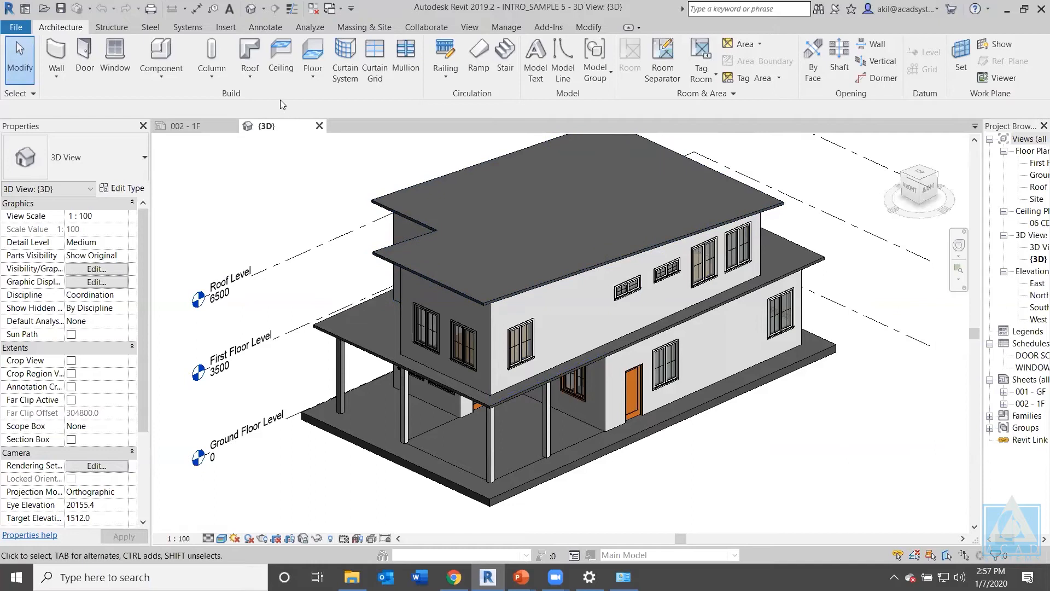
Start collaboration for the INTRO_SAMPLE 5 model, choosing In BIM 360 Document Management as the method.
click(418, 27)
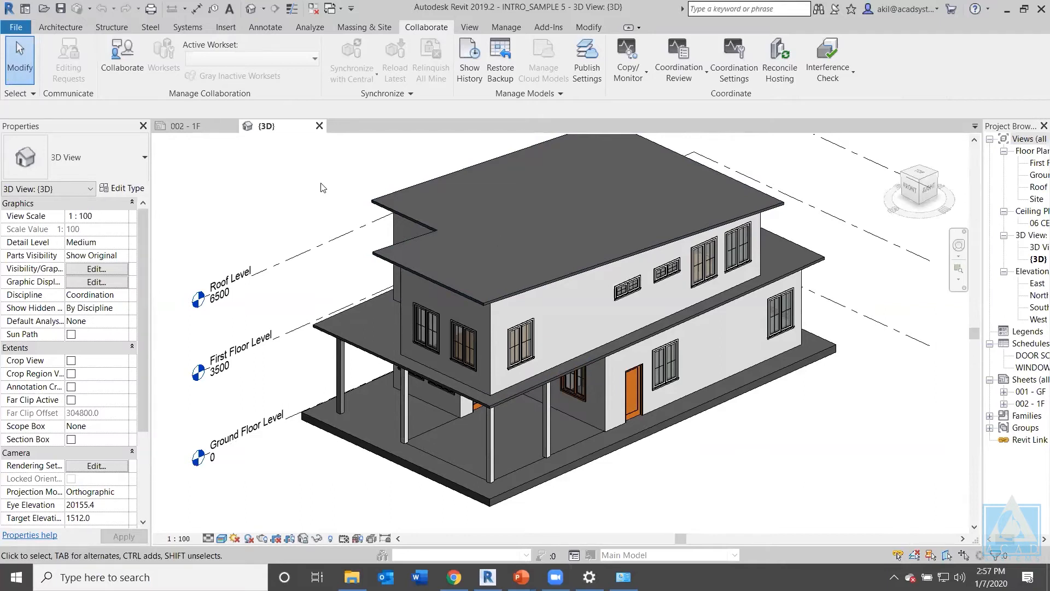
scroll(323, 187, down, 3)
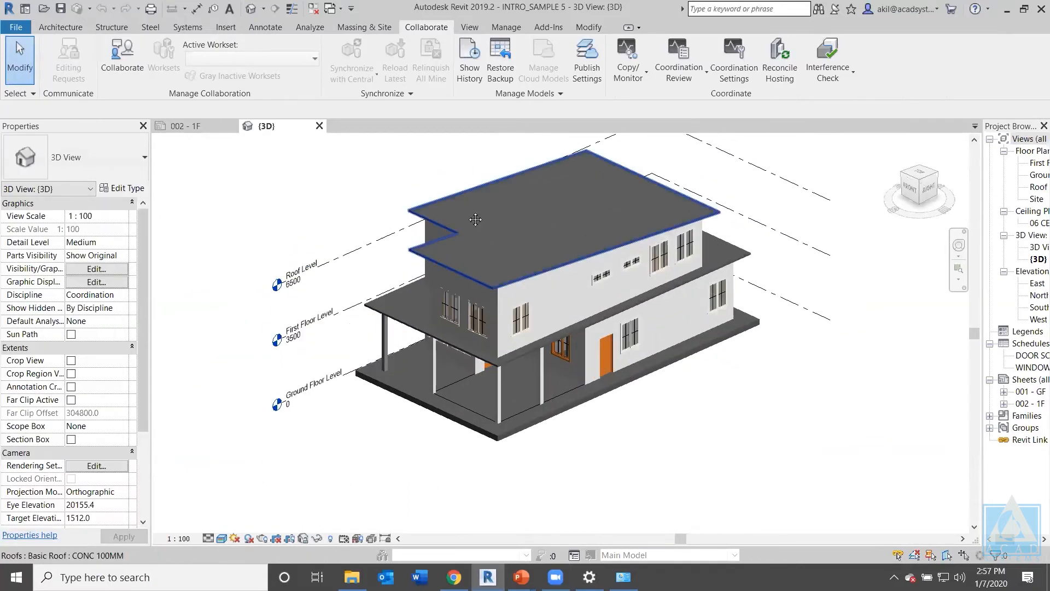
scroll(475, 220, up, 4)
middle_drag(437, 212, 413, 210)
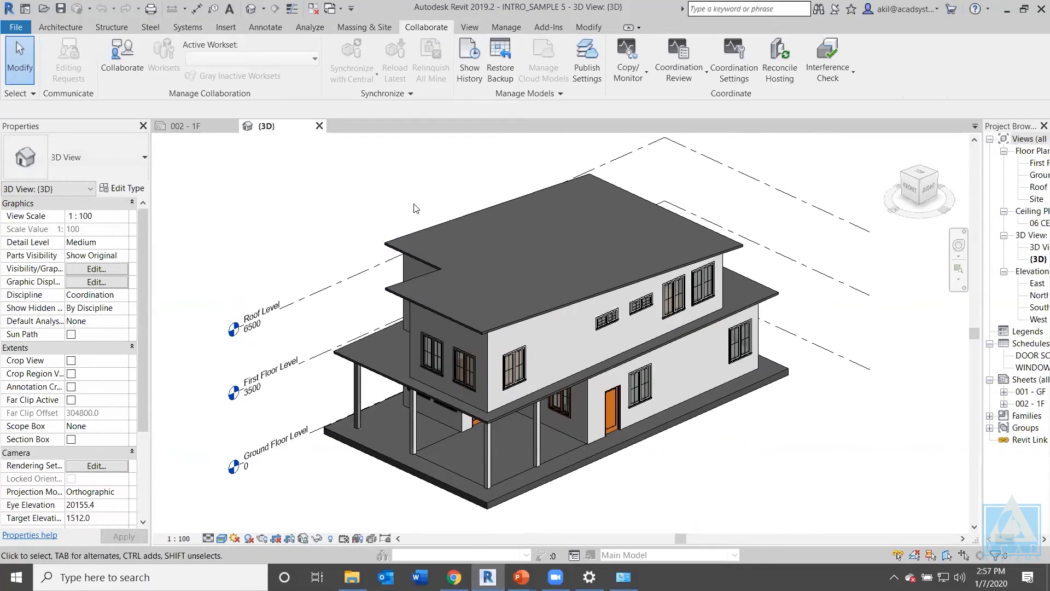
click(121, 67)
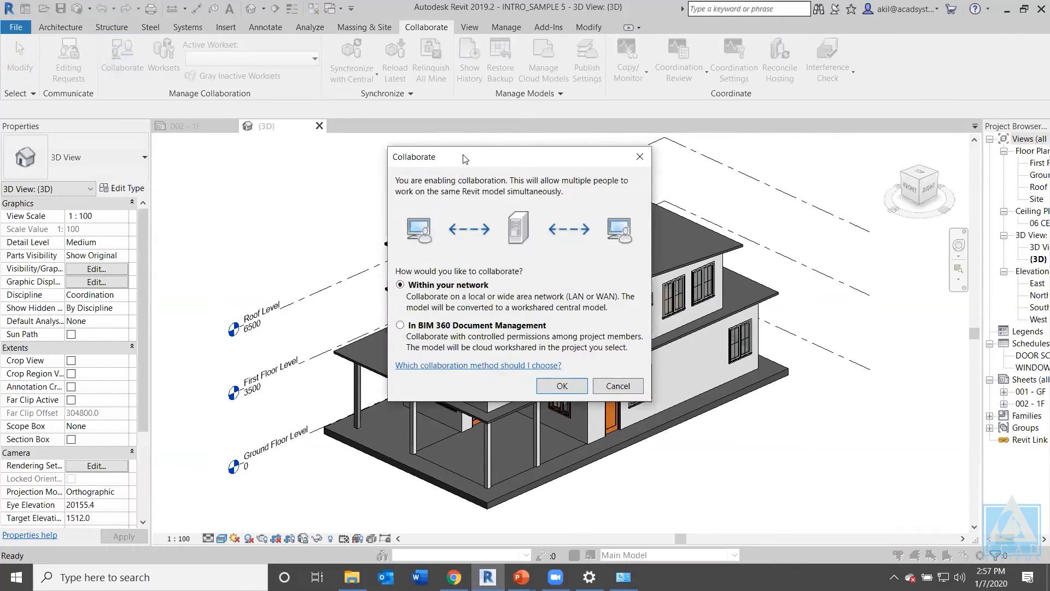
drag(463, 159, 426, 163)
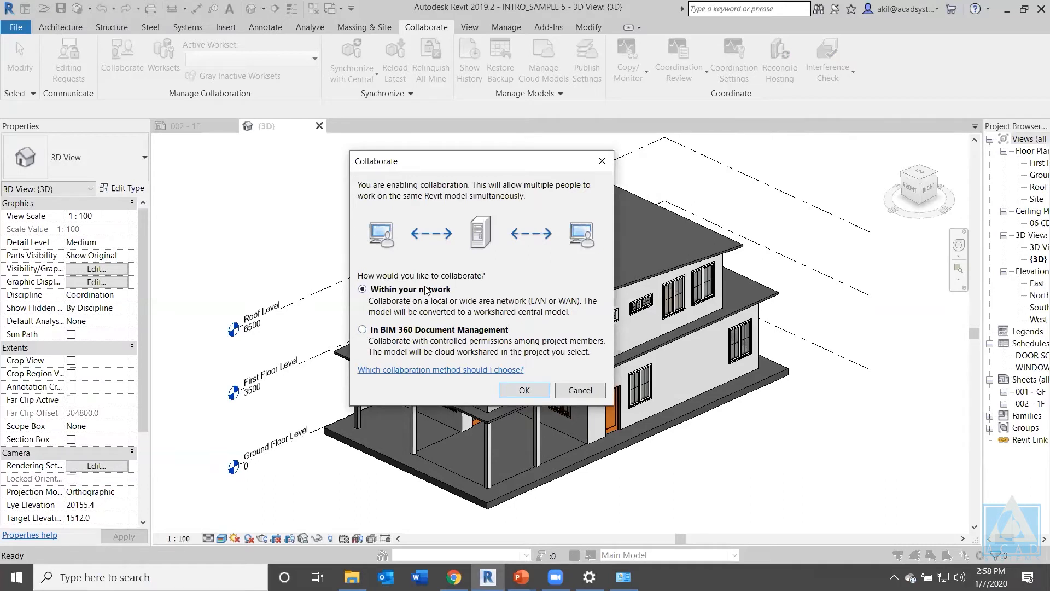
click(363, 331)
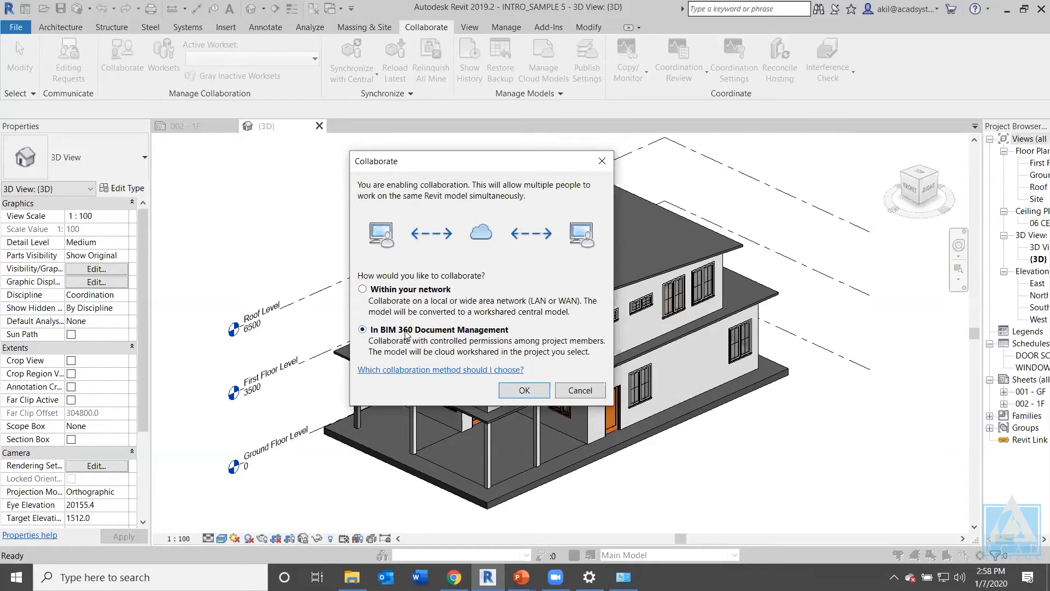
click(521, 389)
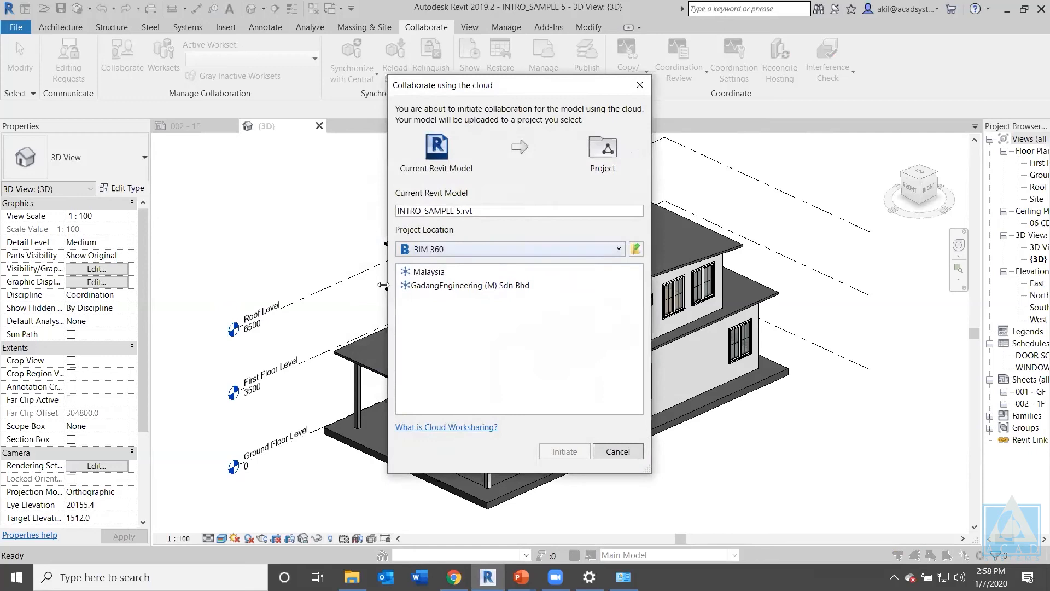
Browse the cloud location to Malaysia, Acadsys Design Demo 2, Project Files, Architect, and close the dialog without initiating collaboration.
click(446, 274)
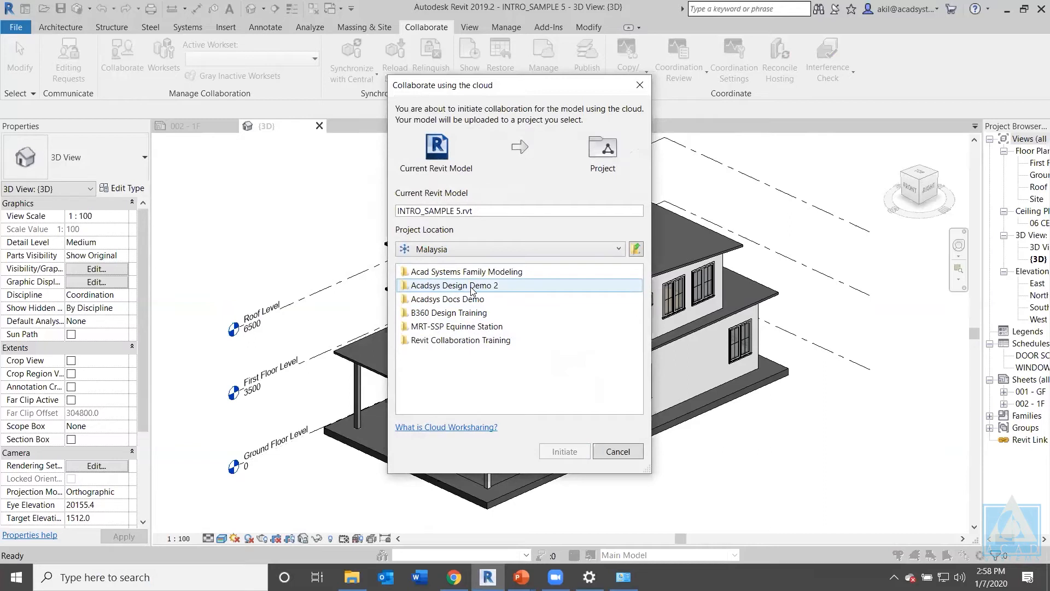
double_click(472, 290)
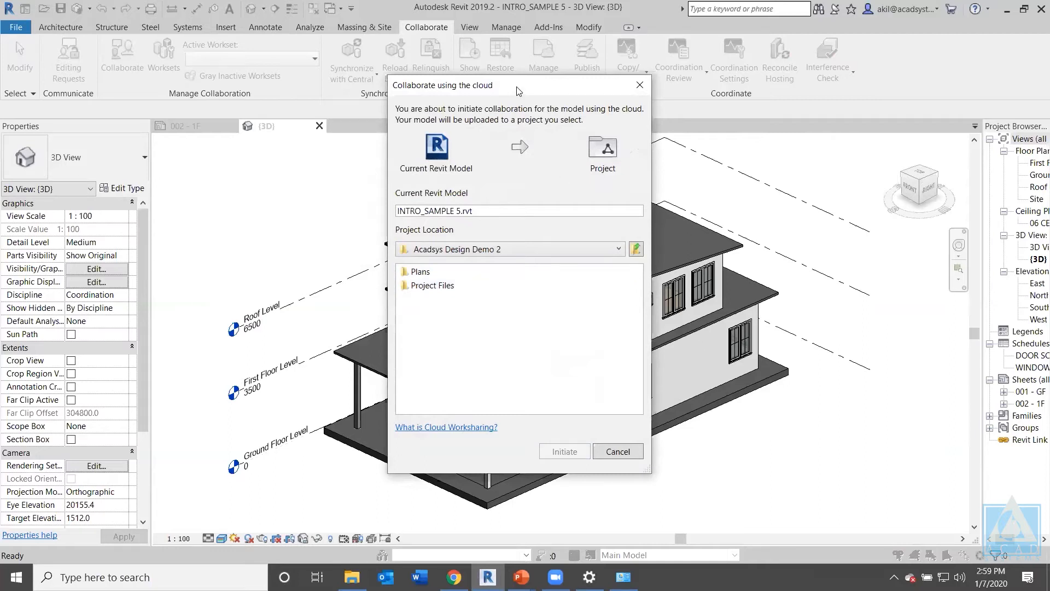
double_click(441, 286)
double_click(444, 272)
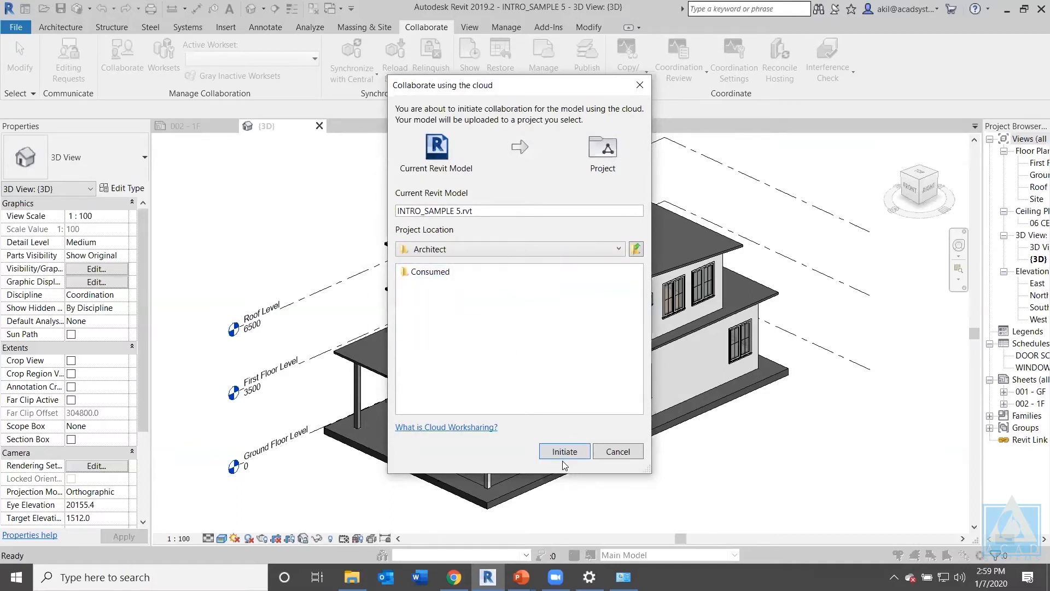
click(638, 86)
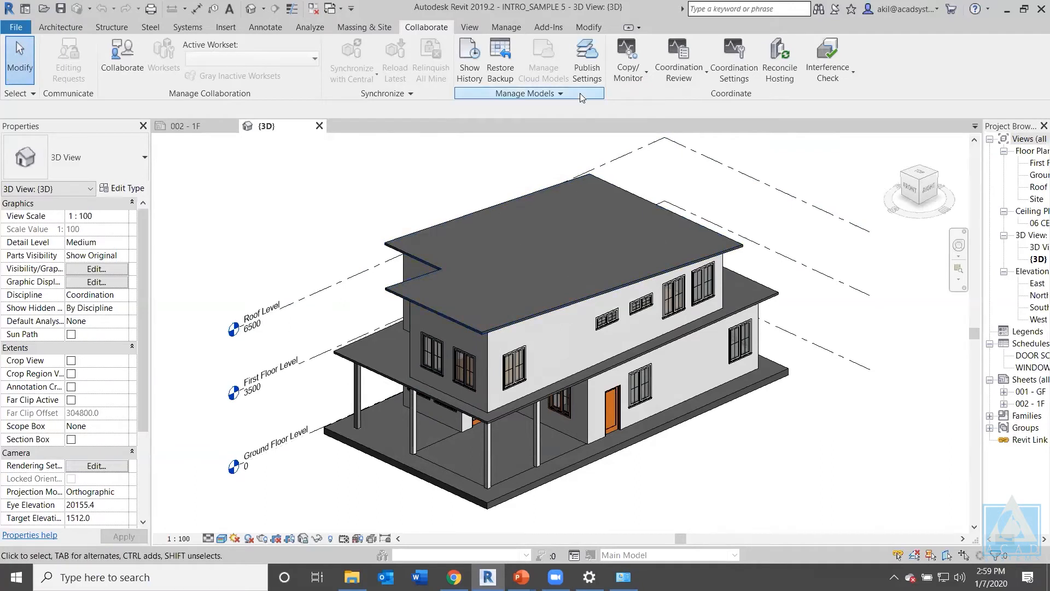
In the publish settings, include the First Floor Level, Ground Floor, Roof Level and Site plans, the {3D} view, and sheets 001 - GF and 002 - 1F.
click(583, 76)
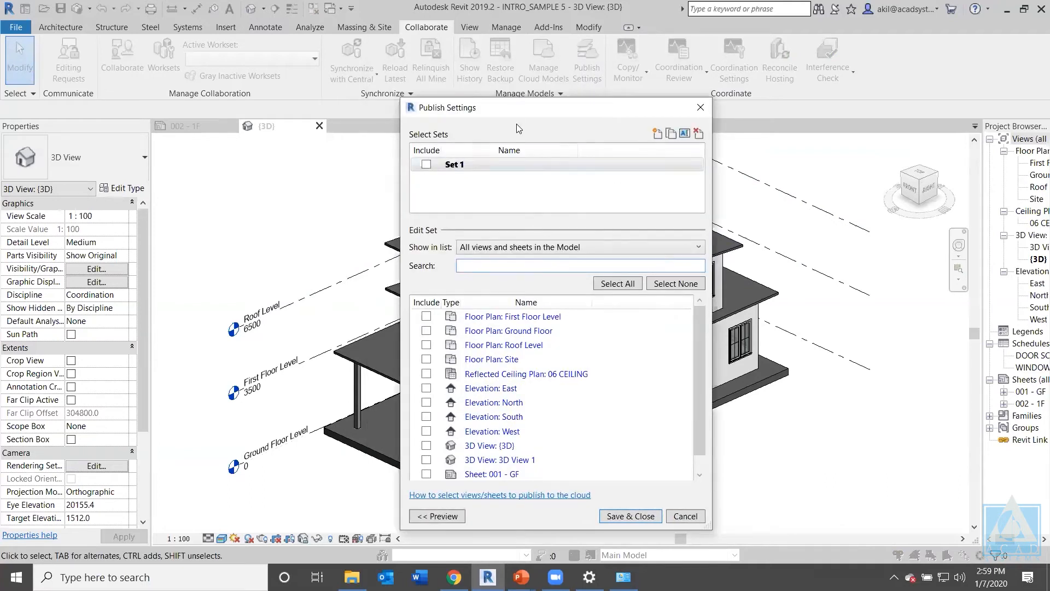
drag(526, 112, 473, 50)
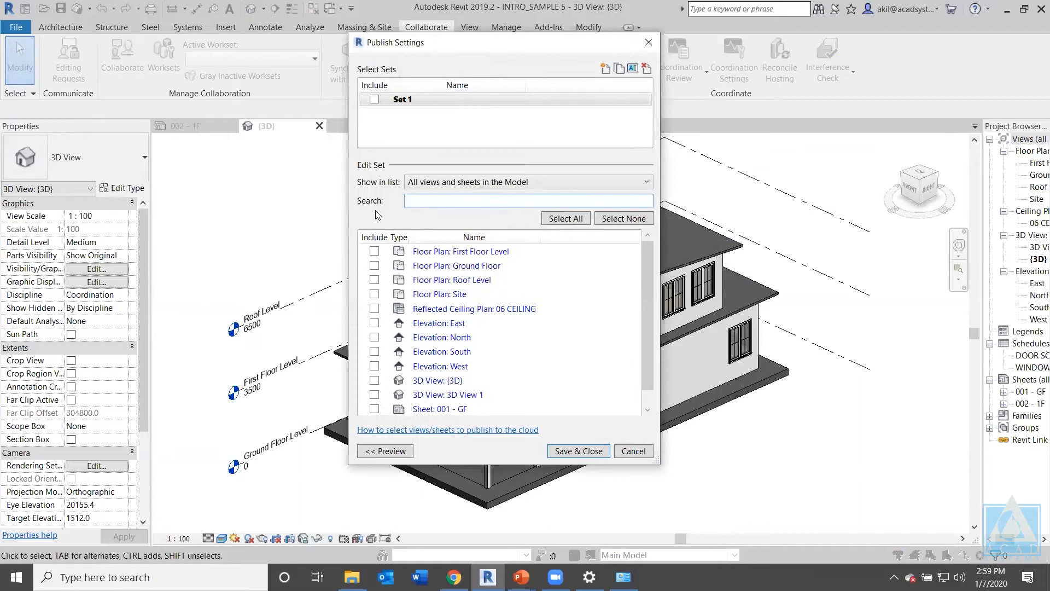
click(374, 251)
click(374, 265)
click(374, 280)
click(375, 295)
scroll(394, 328, down, 1)
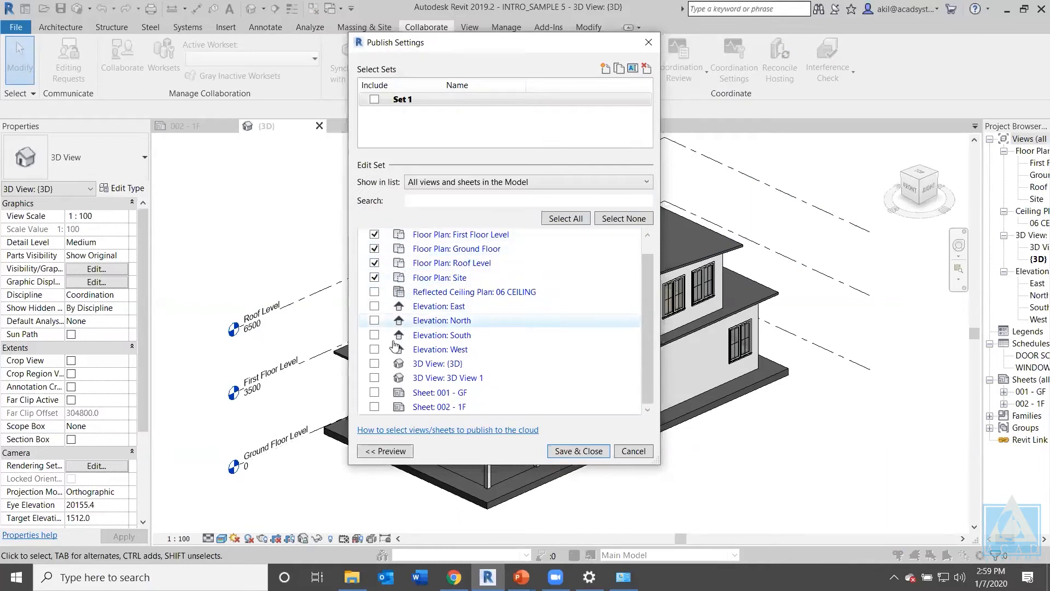
click(374, 364)
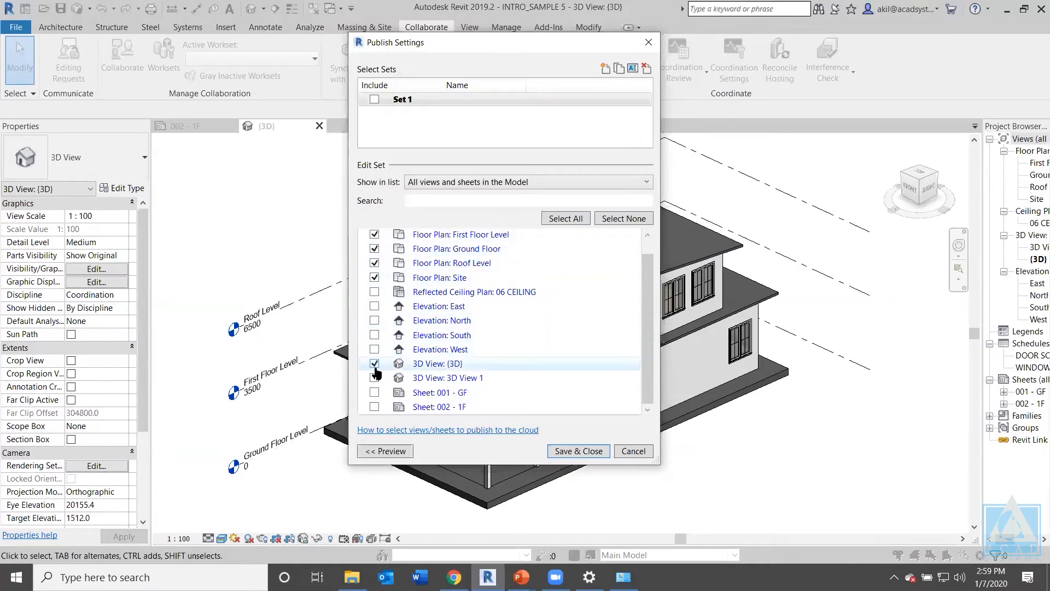
click(374, 406)
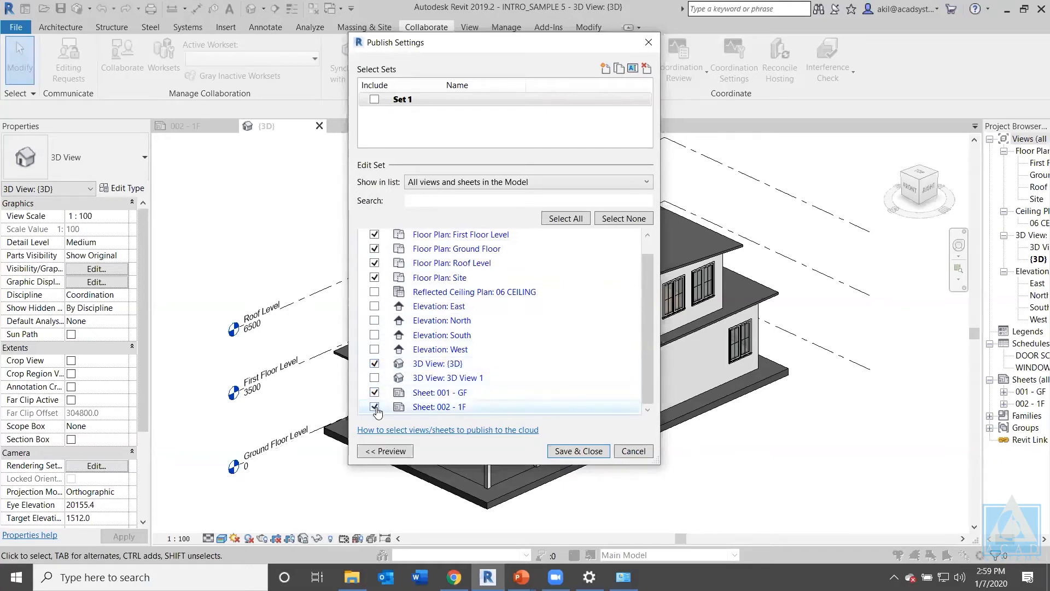
Exclude the selected floor plans, {3D} view and sheets from the publish set again.
scroll(395, 337, up, 1)
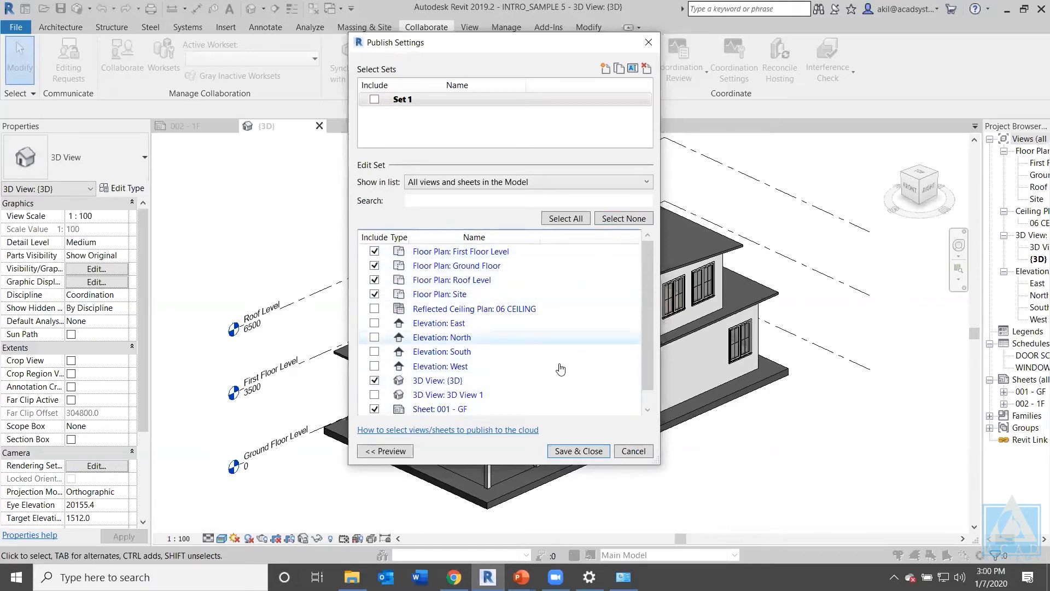
click(375, 279)
click(375, 266)
click(375, 251)
click(375, 380)
click(375, 408)
scroll(376, 408, down, 1)
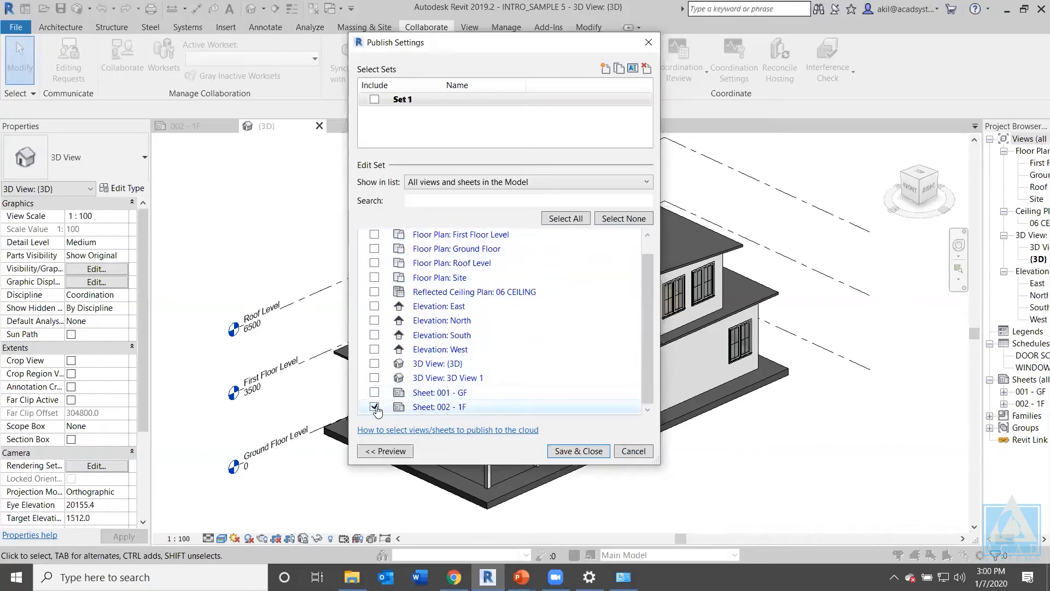
Include only the four floor plans, try saving the publish settings, and close them without saving.
scroll(375, 290, up, 1)
click(374, 251)
click(374, 265)
click(374, 280)
click(374, 294)
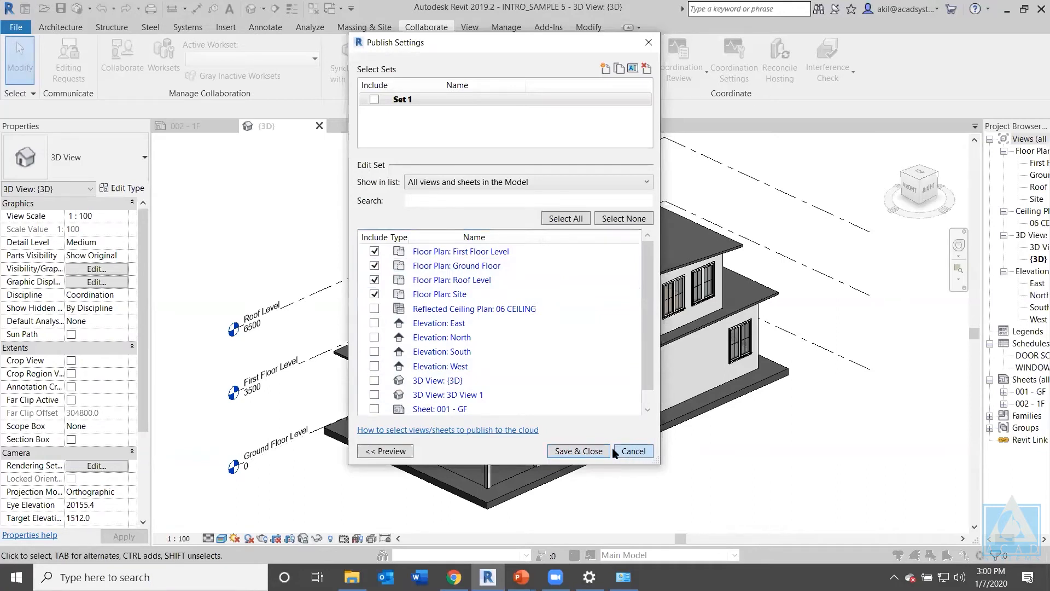
click(598, 454)
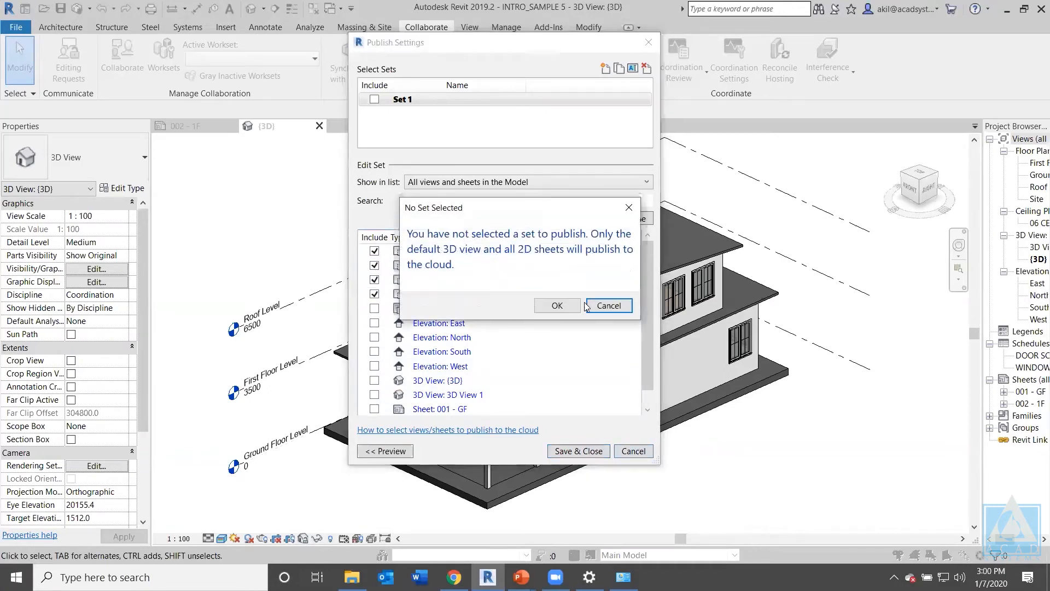
click(609, 305)
click(633, 451)
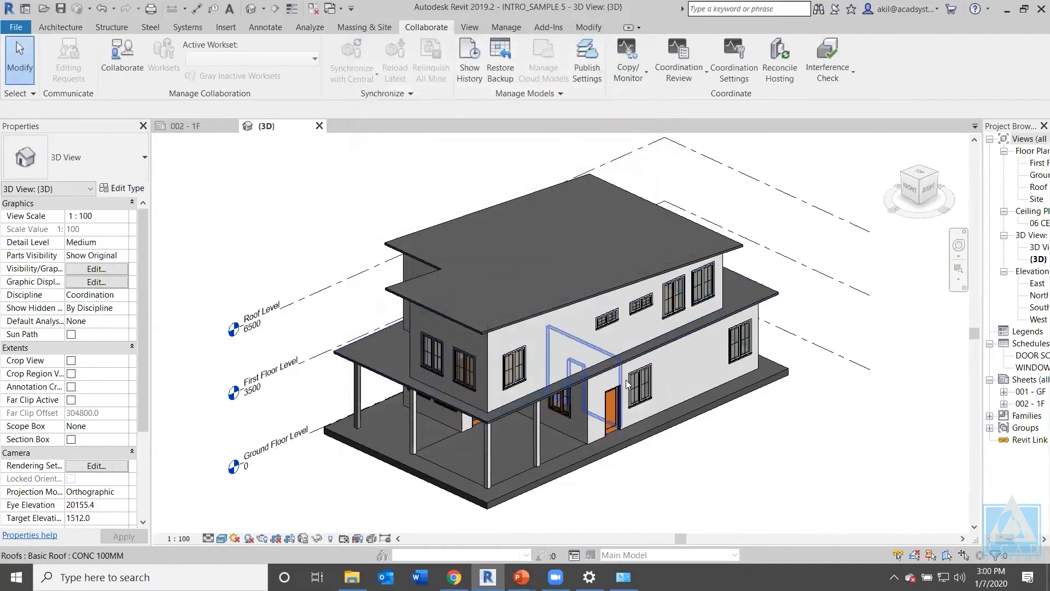
Close the 3D view and the 002 - 1F sheet, leaving INTRO_SAMPLE 5 without saving changes.
click(319, 126)
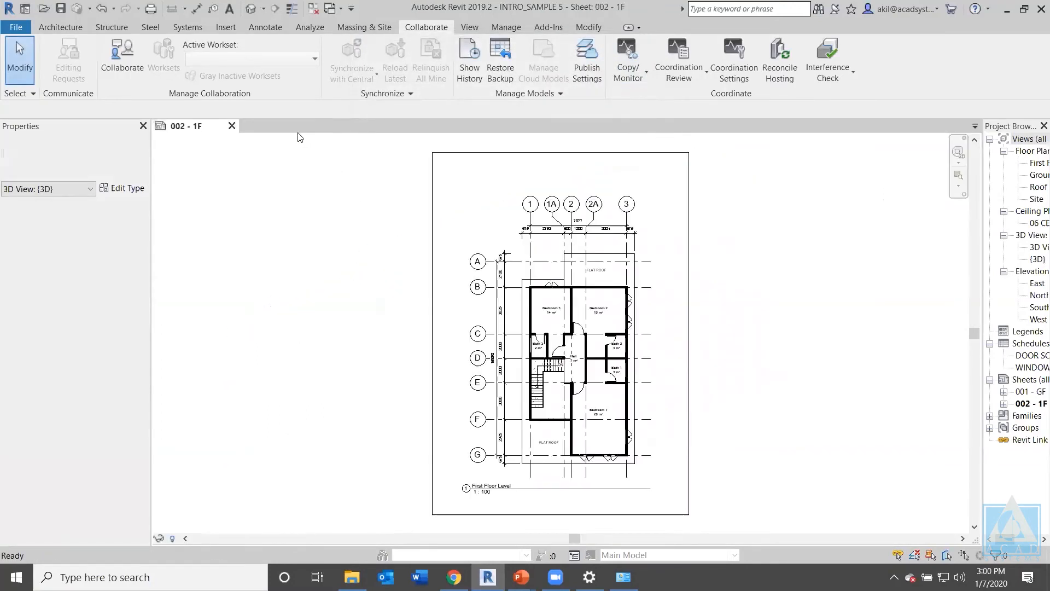
click(232, 126)
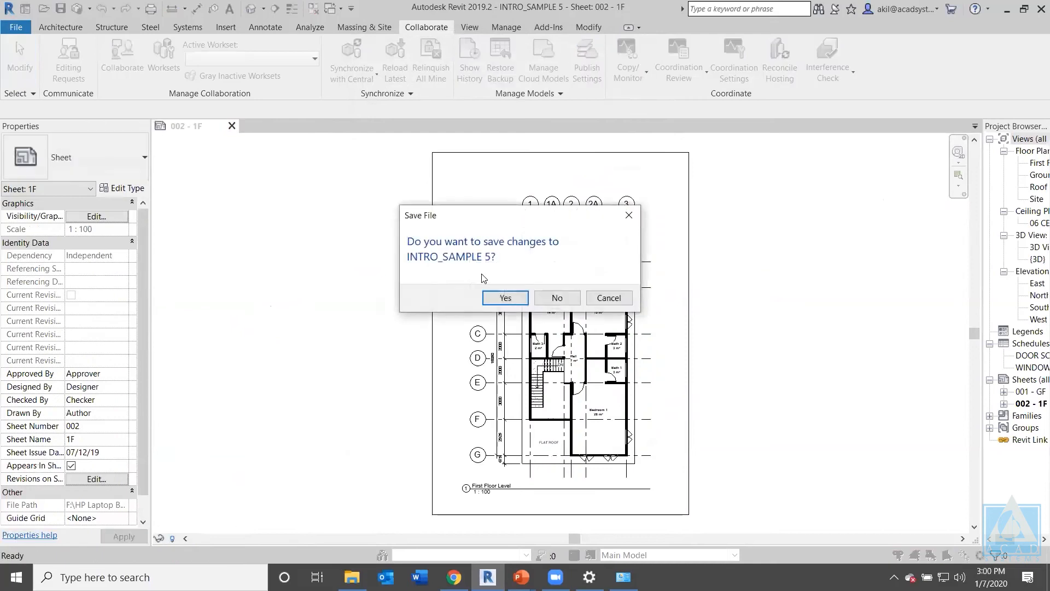
click(551, 296)
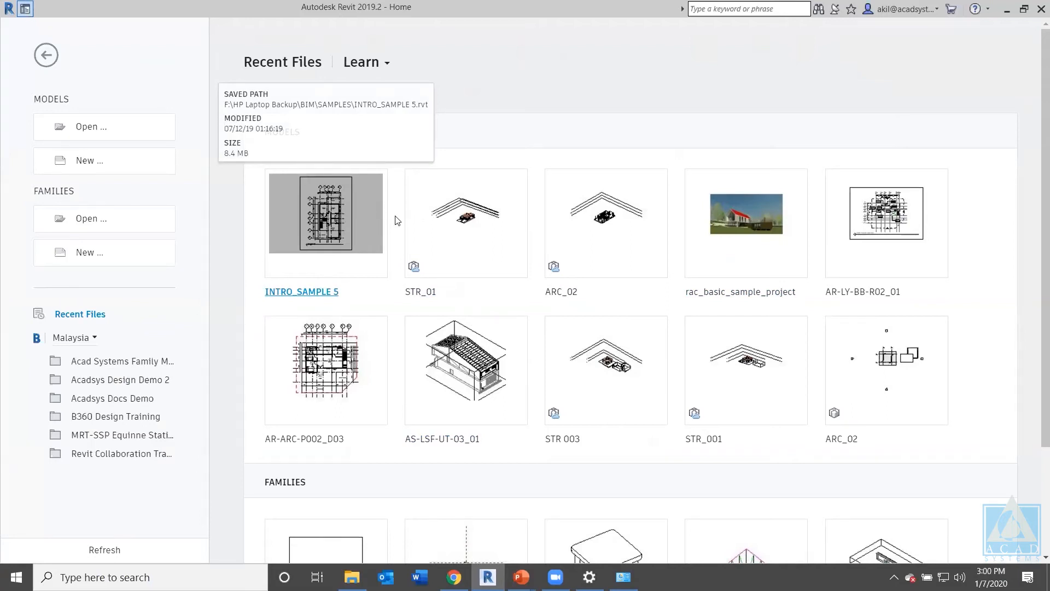
Open ARC_02.rvt from BIM 360 under Malaysia, Acadsys Design Demo 2, Project Files, Architect.
click(83, 133)
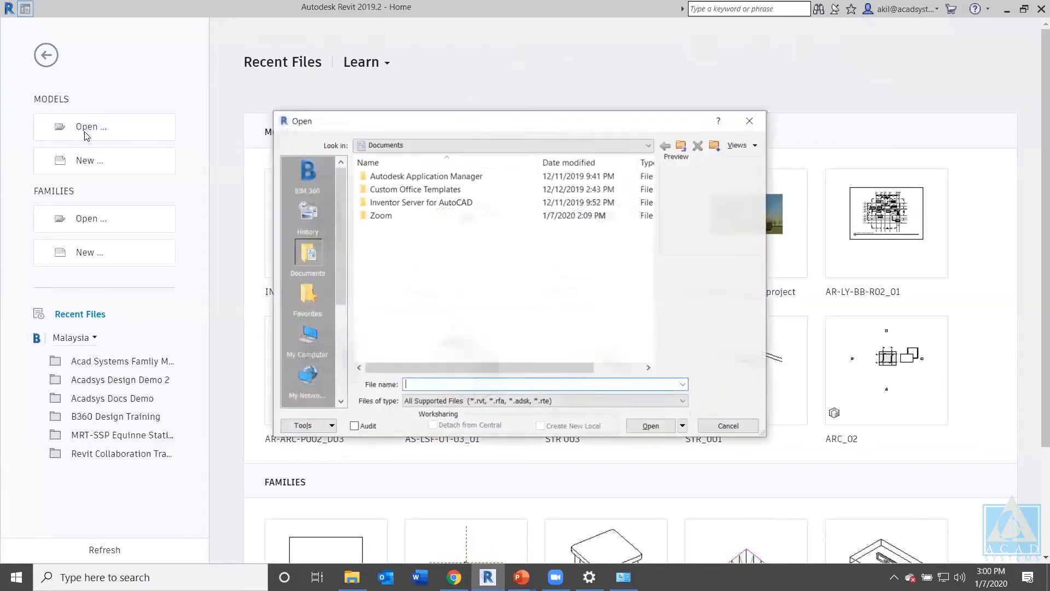
click(307, 173)
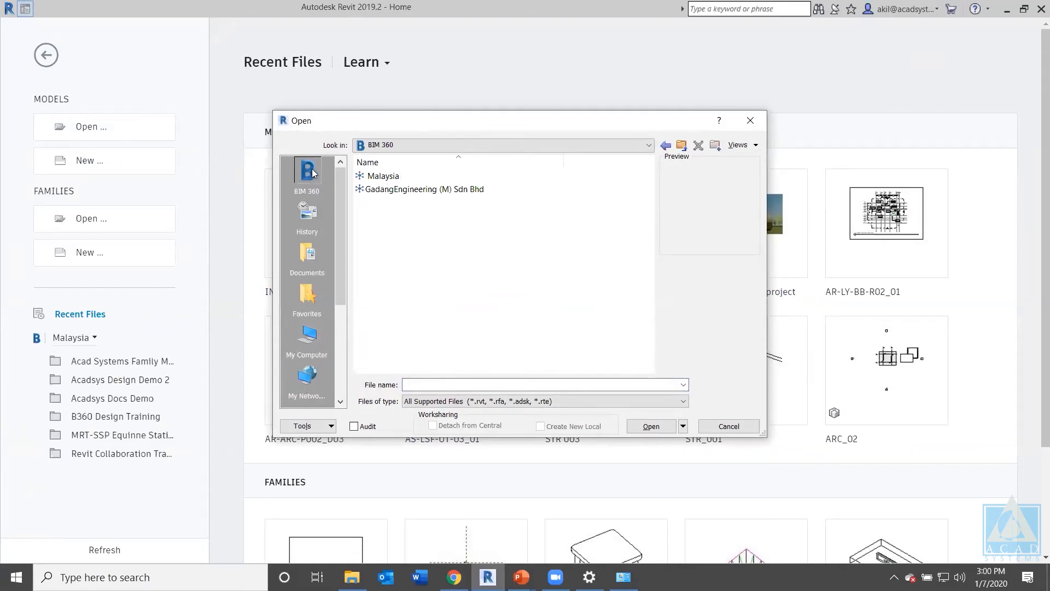
click(387, 176)
double_click(387, 179)
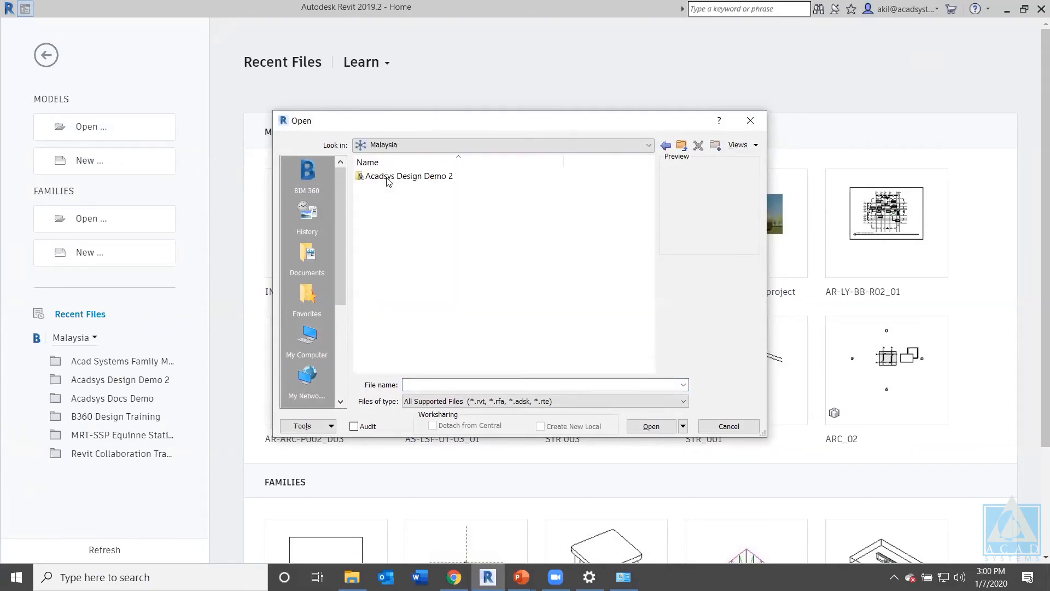
click(422, 177)
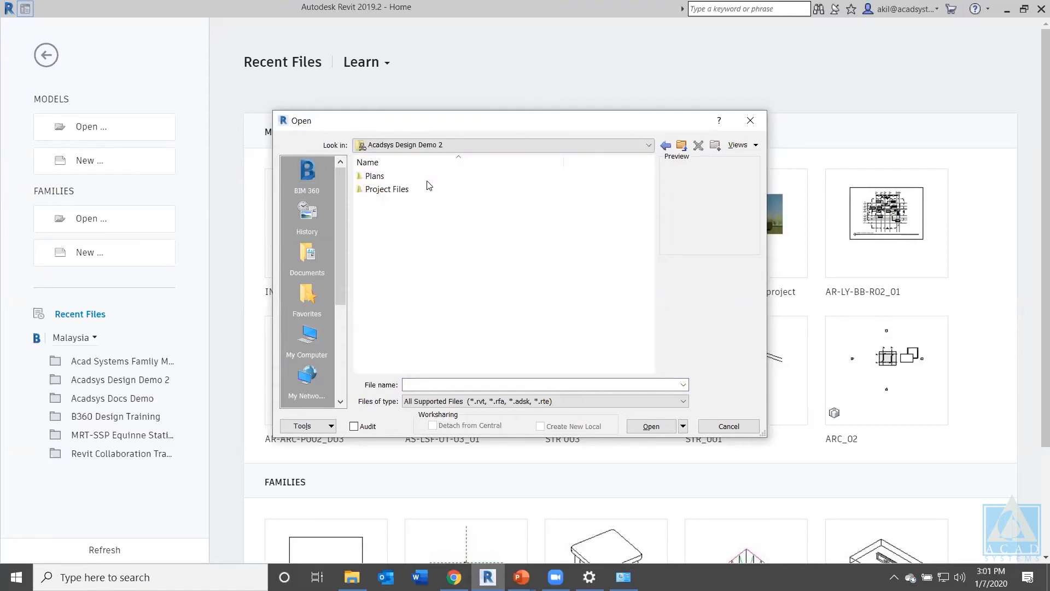
click(377, 190)
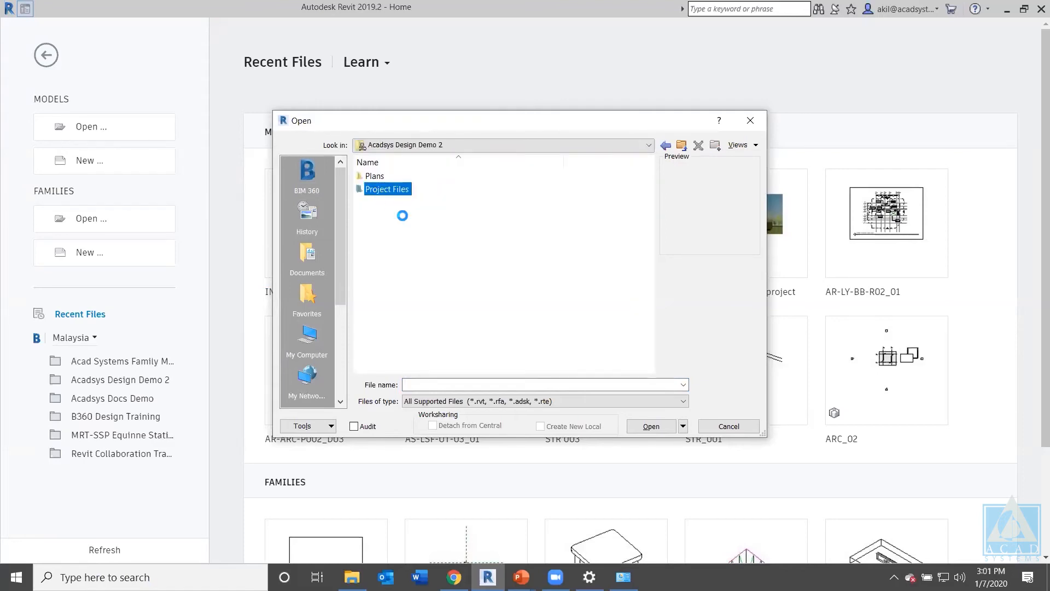
click(391, 179)
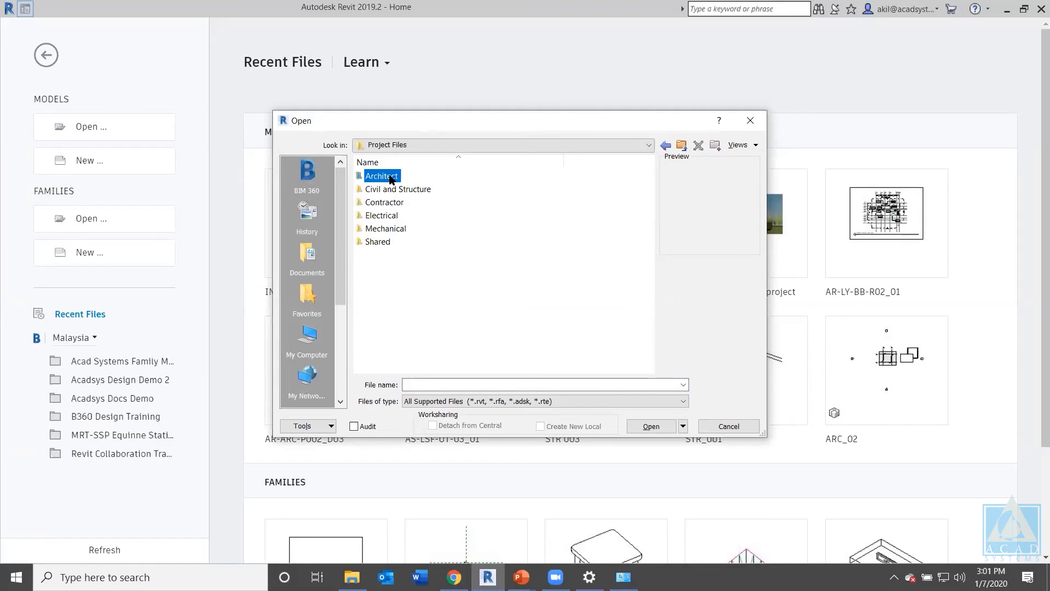
click(389, 205)
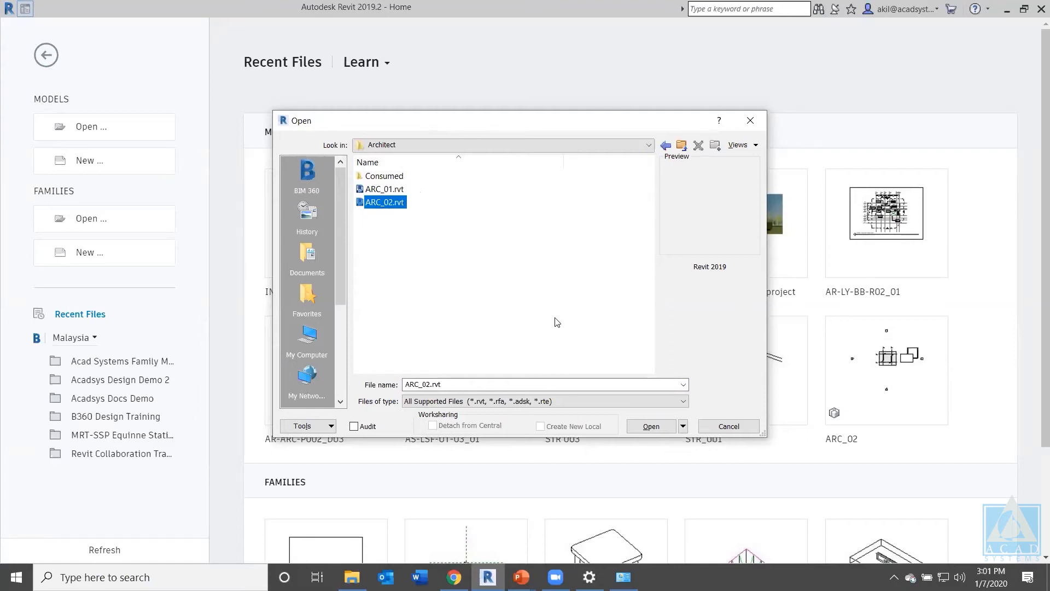
click(652, 426)
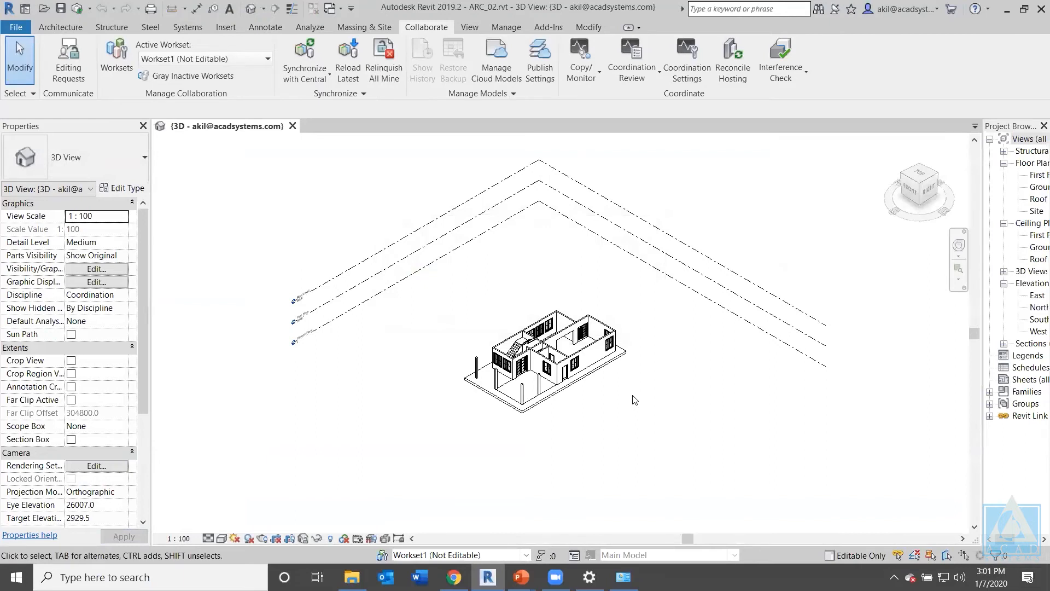
Examine the ARC_02 house in 3D, widen the Project Browser and open the Ground Floor plan.
scroll(614, 379, up, 3)
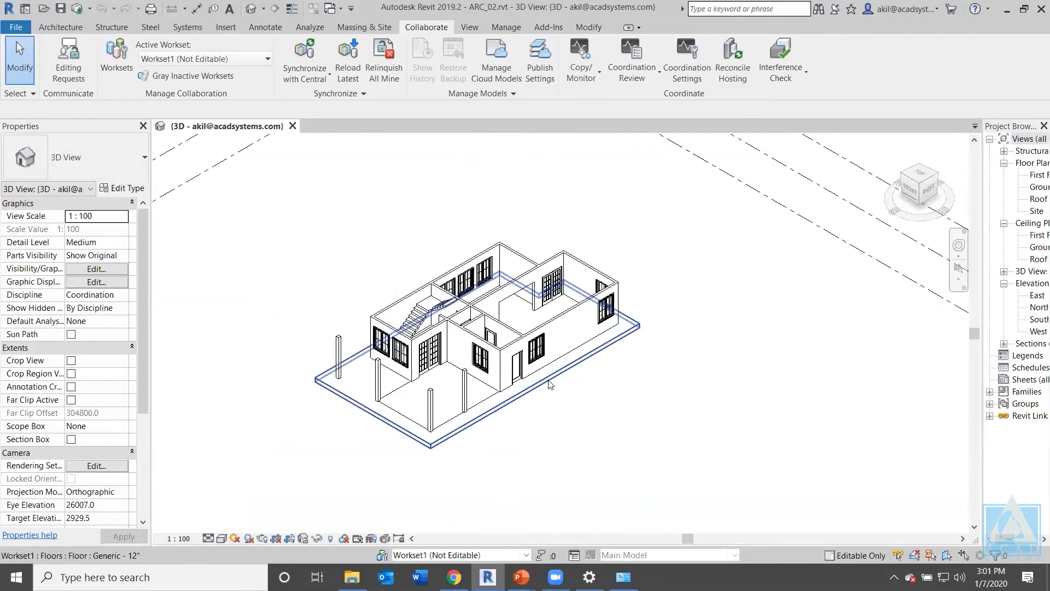
scroll(550, 384, down, 2)
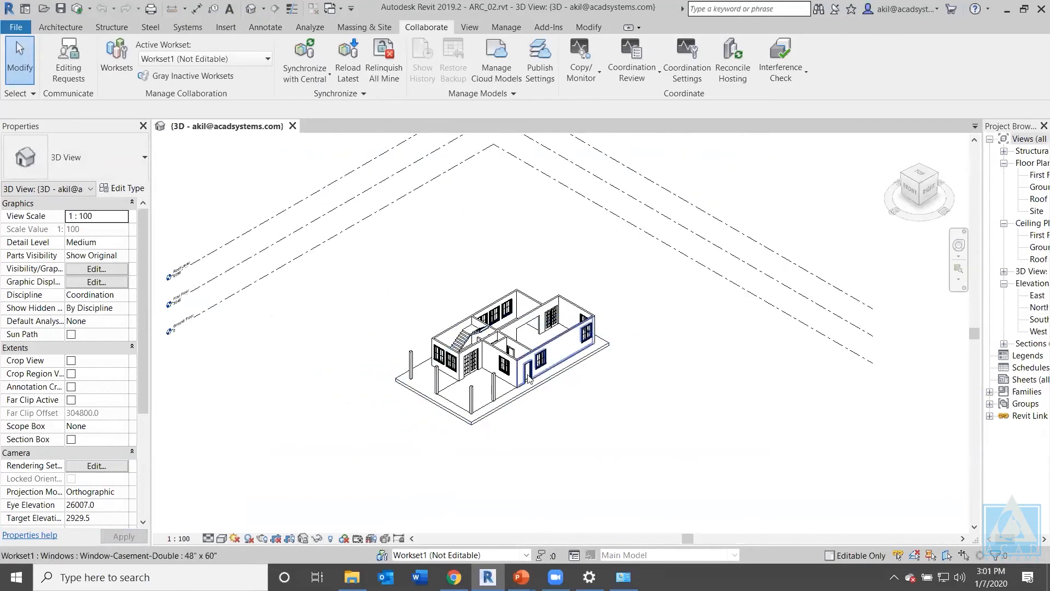
scroll(465, 377, down, 2)
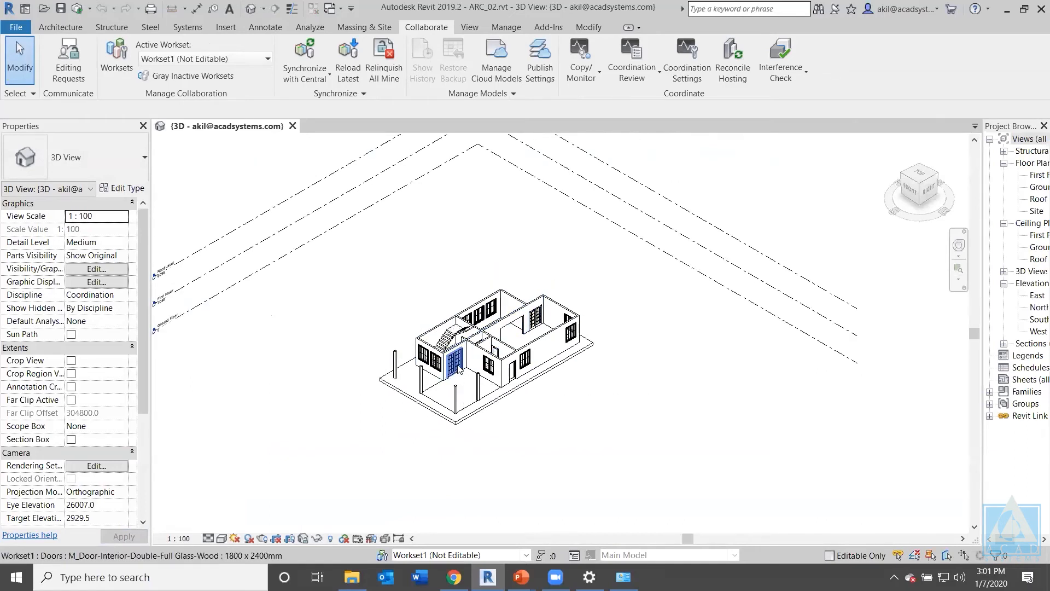
scroll(458, 368, down, 2)
drag(982, 177, 903, 179)
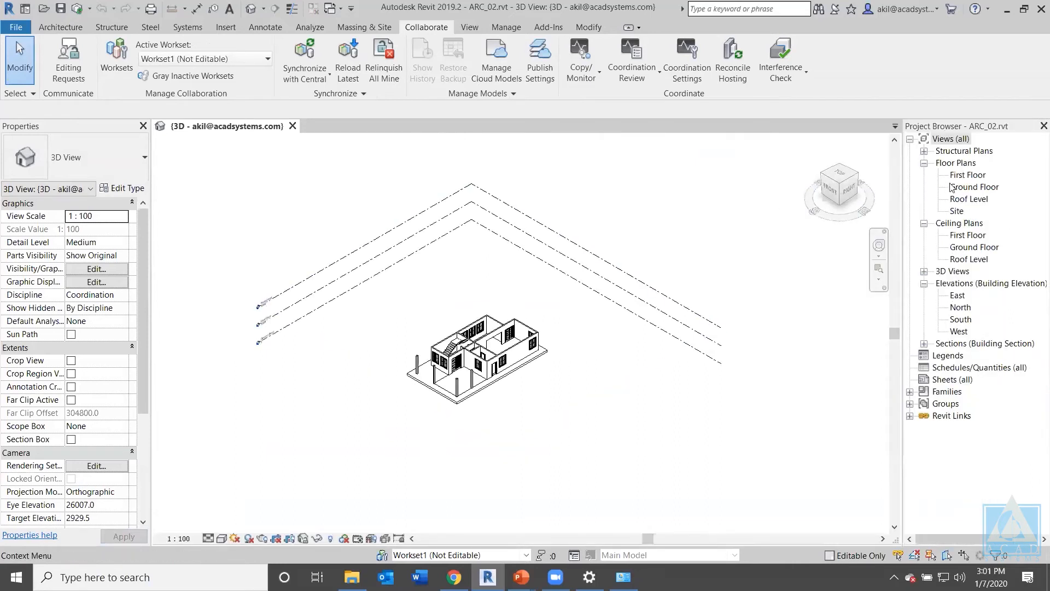
double_click(966, 188)
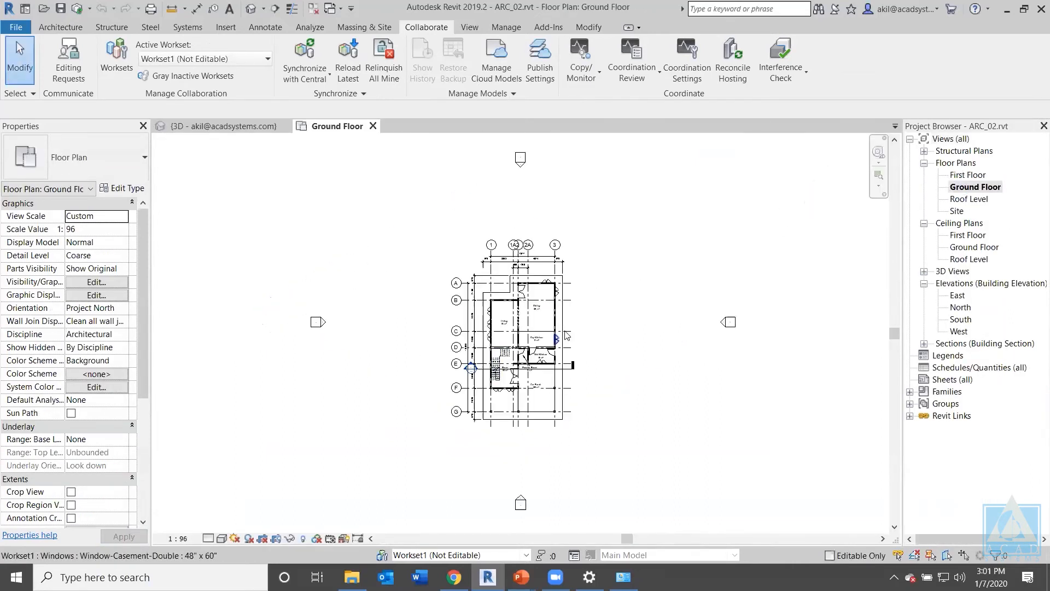
Inspect the outer walls of the Living and Dining rooms in the Ground Floor plan.
scroll(560, 332, up, 3)
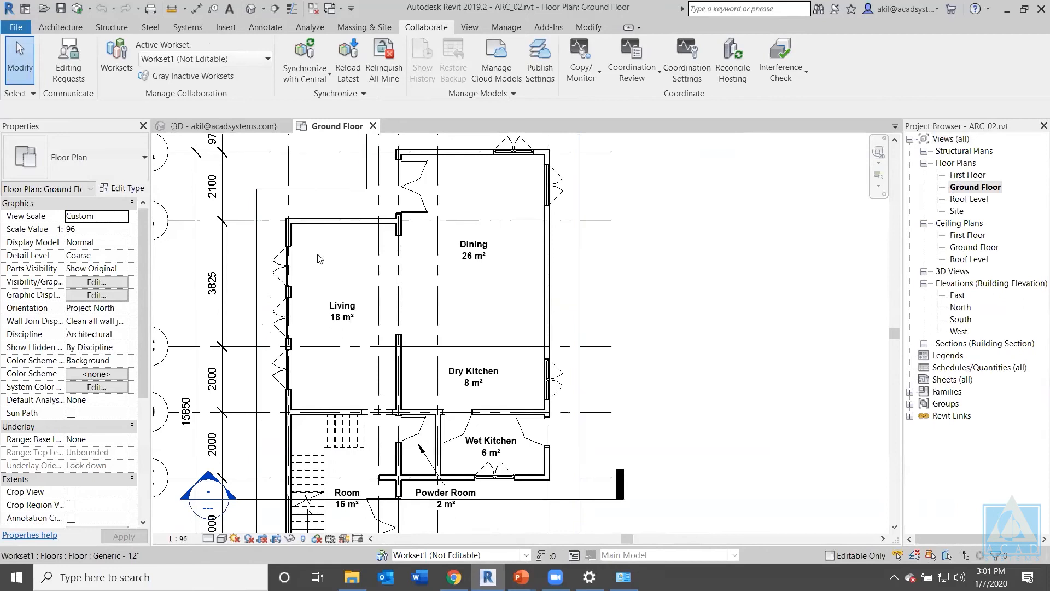
click(357, 222)
click(602, 253)
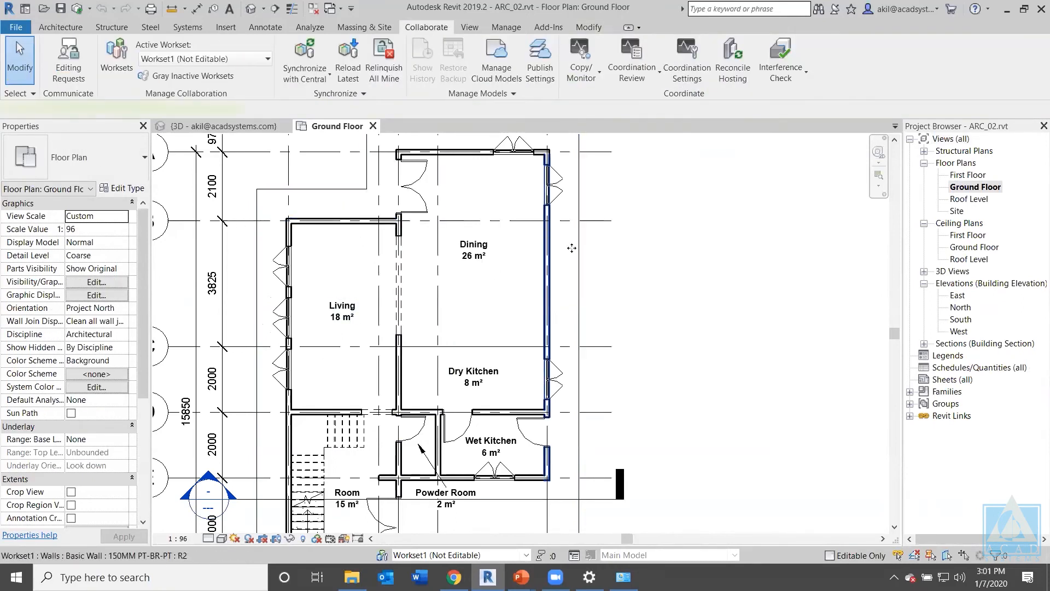
click(464, 153)
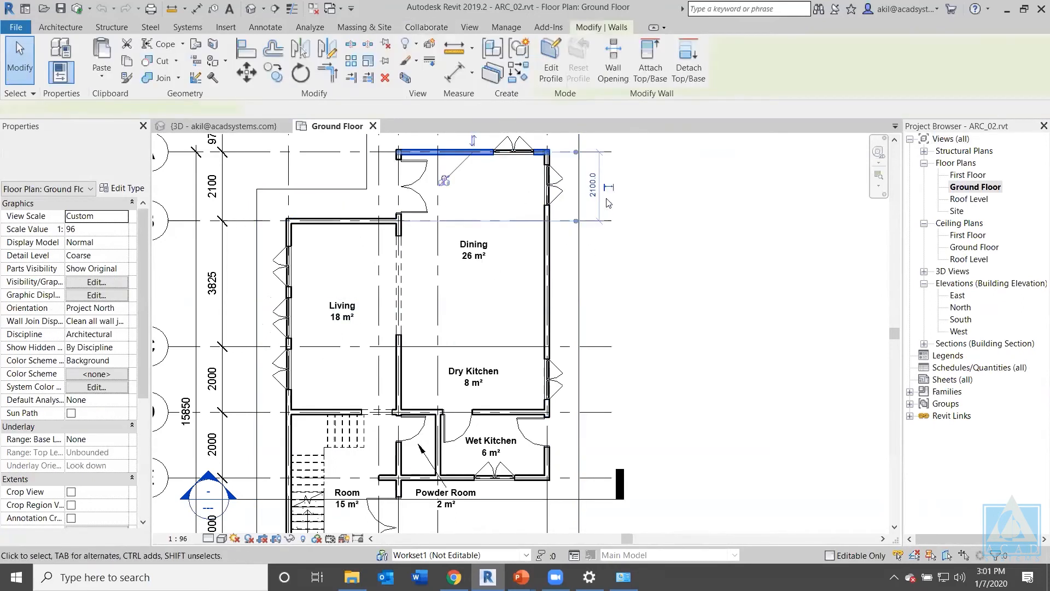
click(638, 195)
Inspect the wall between the Room and the Car Porch, and review the whole Ground Floor layout.
scroll(514, 339, down, 4)
scroll(514, 364, up, 4)
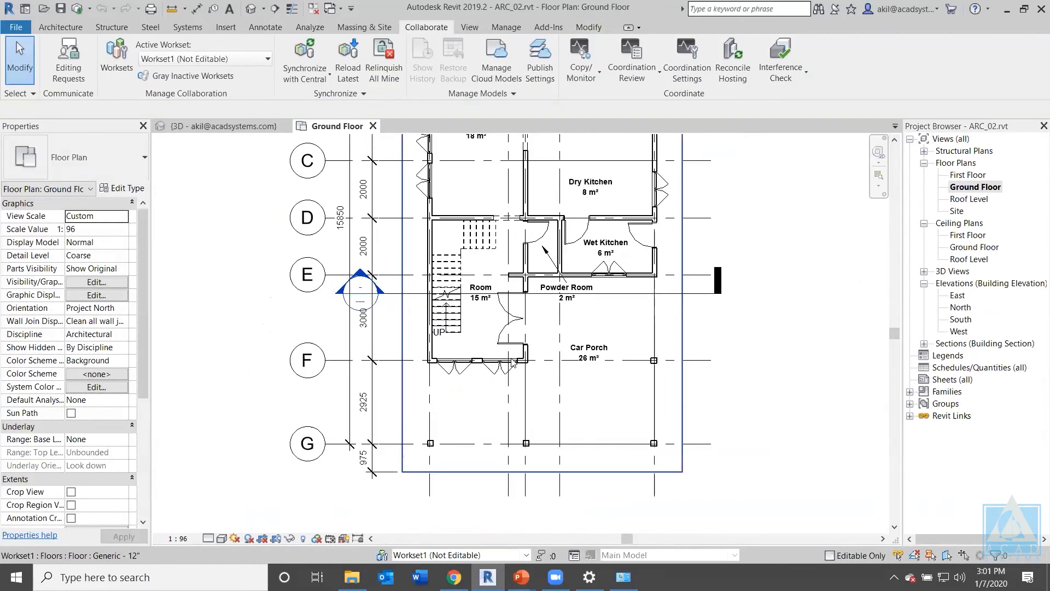
scroll(516, 364, up, 3)
click(525, 353)
scroll(604, 327, down, 4)
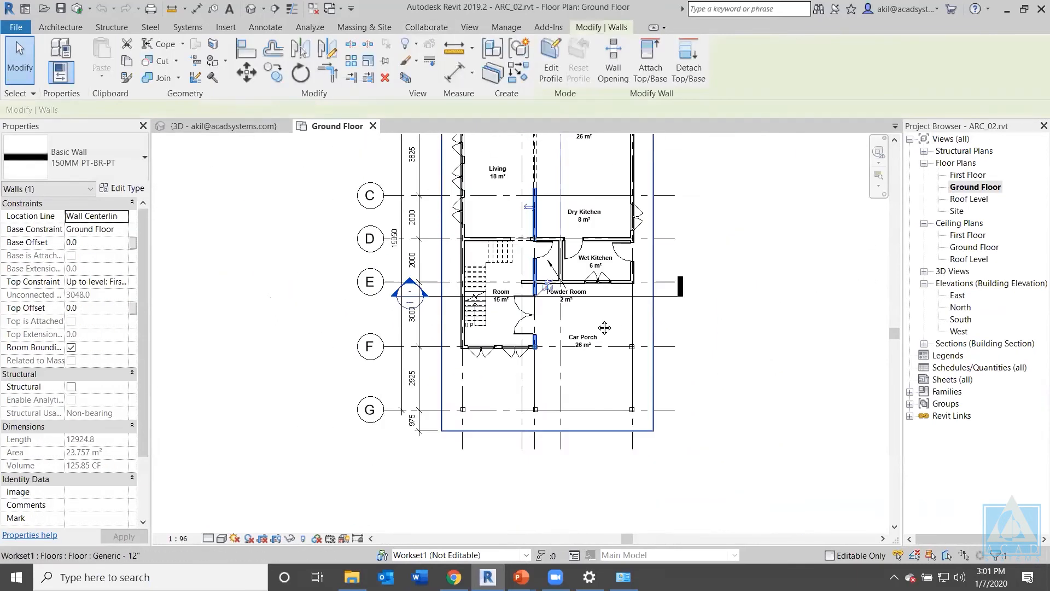
middle_drag(605, 327, 548, 348)
scroll(625, 341, up, 2)
middle_drag(625, 340, 615, 378)
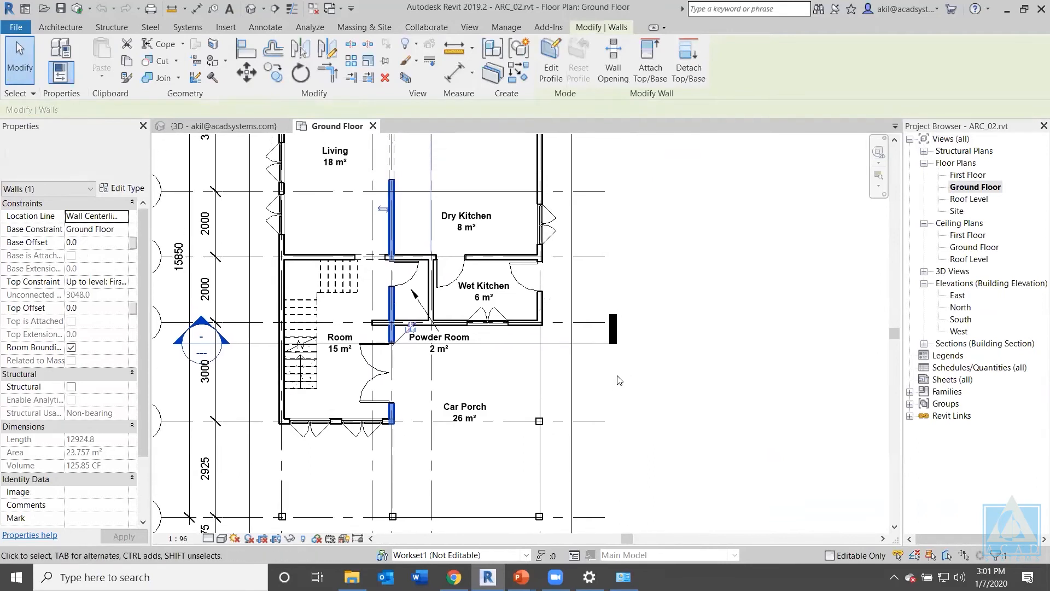
scroll(619, 380, down, 3)
click(619, 381)
scroll(596, 274, up, 4)
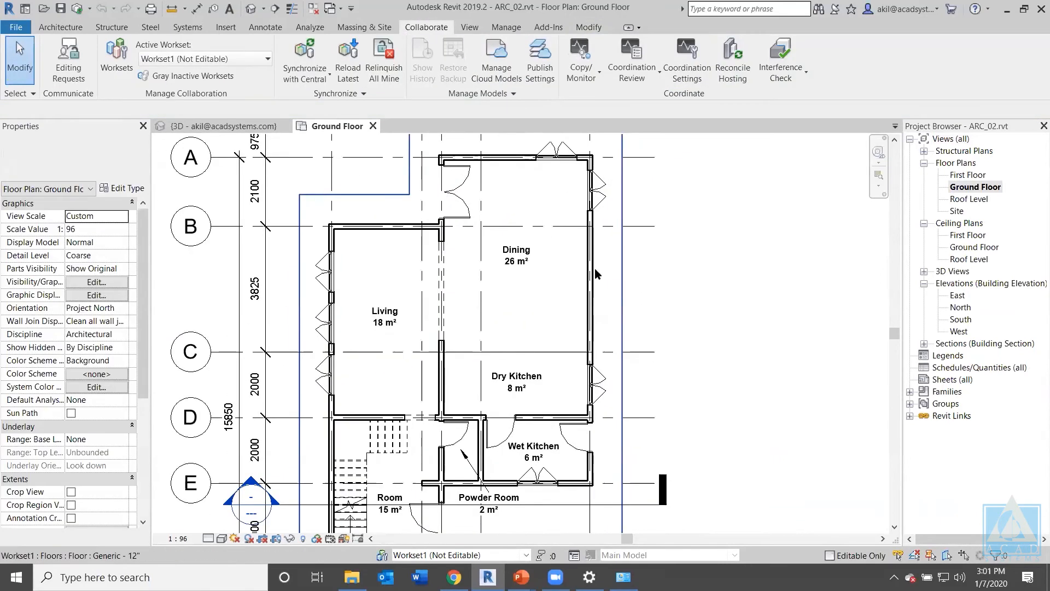
scroll(690, 279, down, 1)
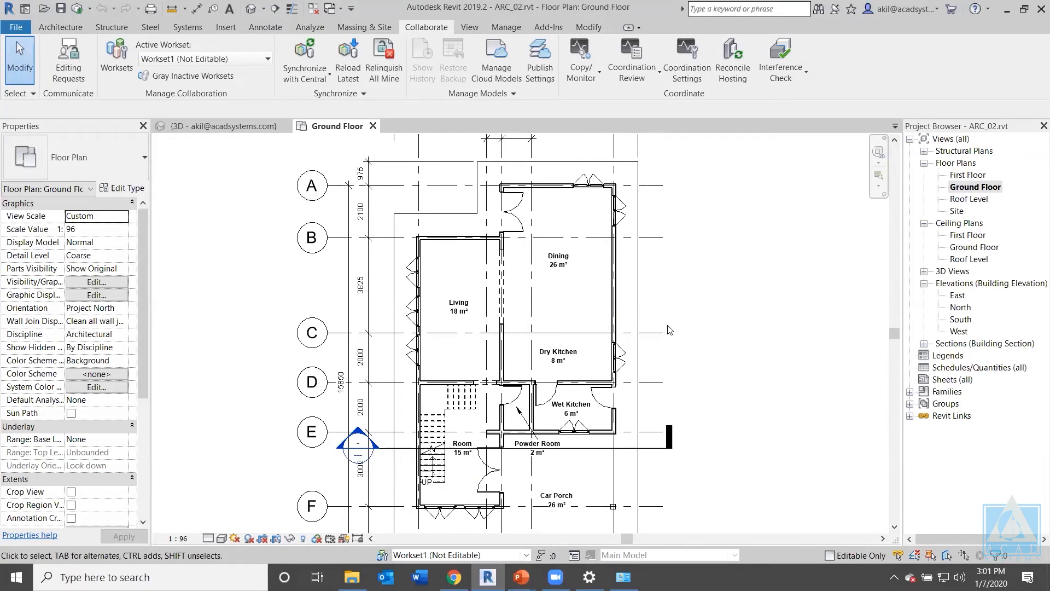
scroll(674, 332, down, 1)
scroll(666, 344, down, 1)
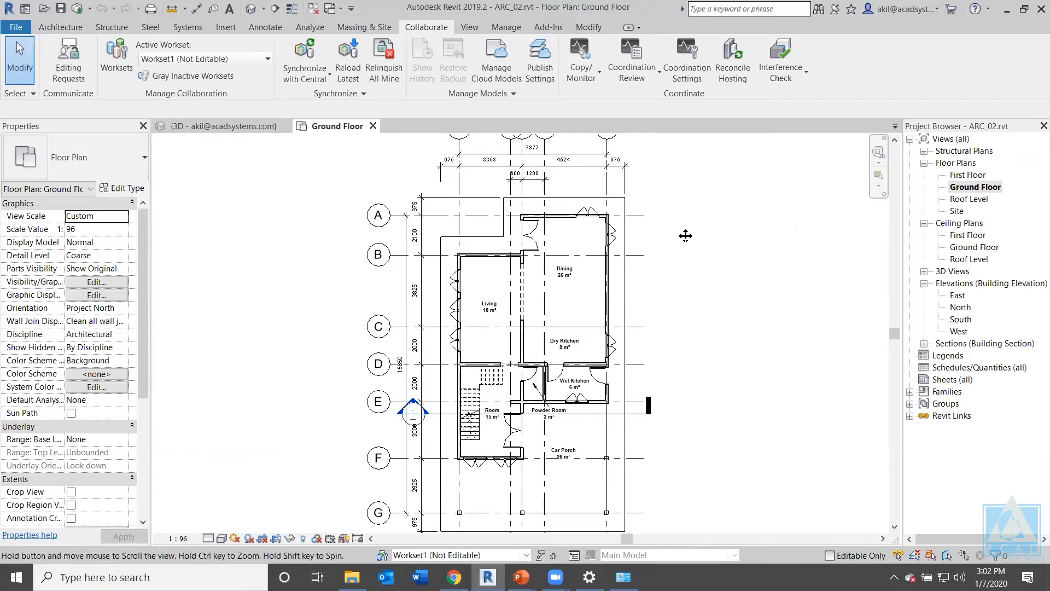
Open the First Floor plan.
scroll(681, 257, down, 1)
scroll(682, 323, down, 1)
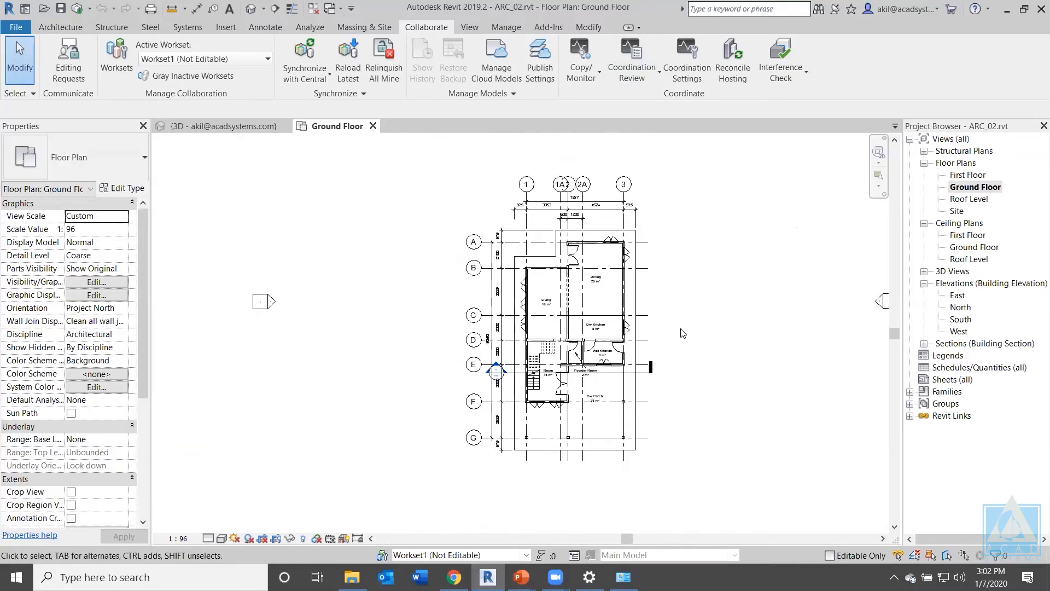
click(840, 160)
scroll(731, 268, up, 2)
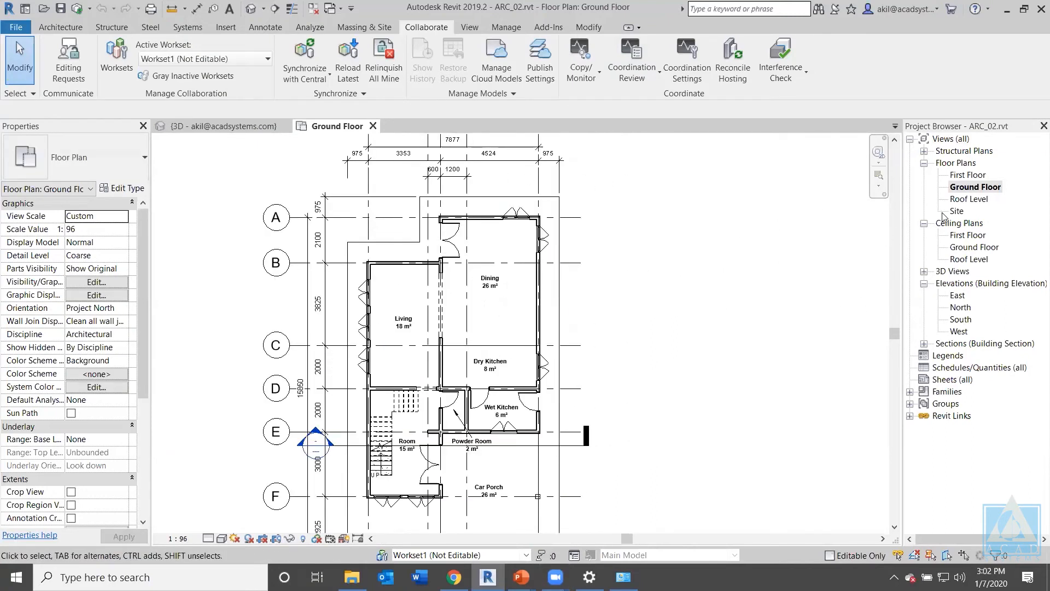
double_click(968, 175)
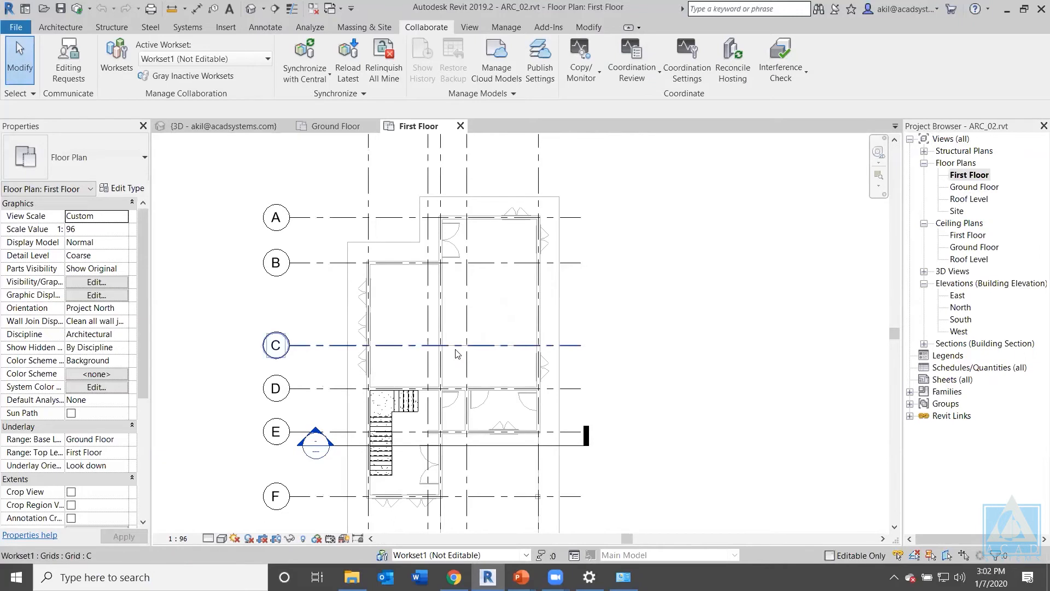
scroll(399, 388, up, 2)
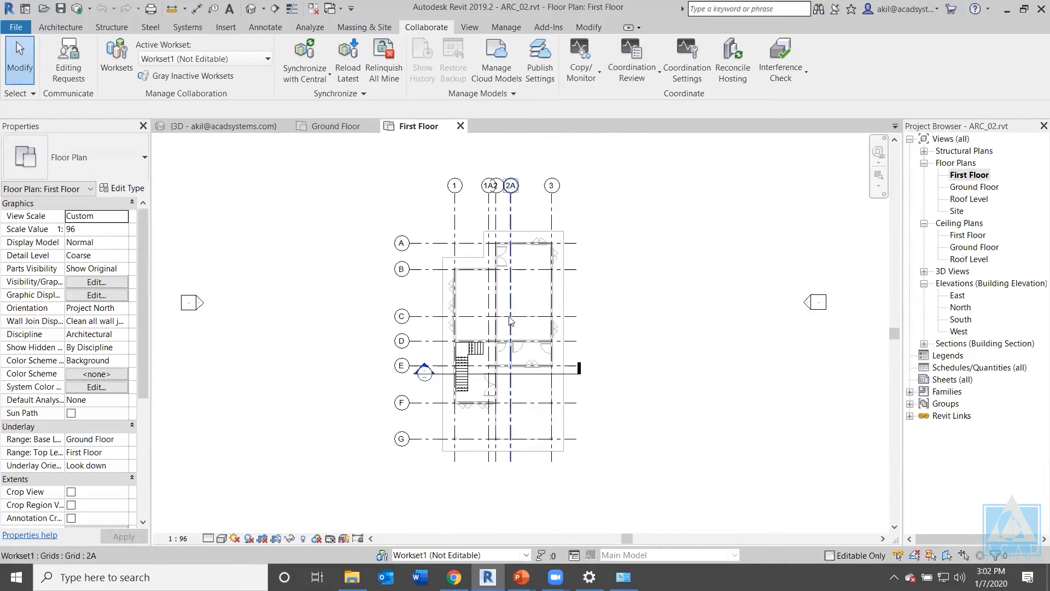
Draw a Generic - 8" wall about 7950 mm long along grid B, from grid 1 to grid 3, reaching up to the roof level.
click(71, 28)
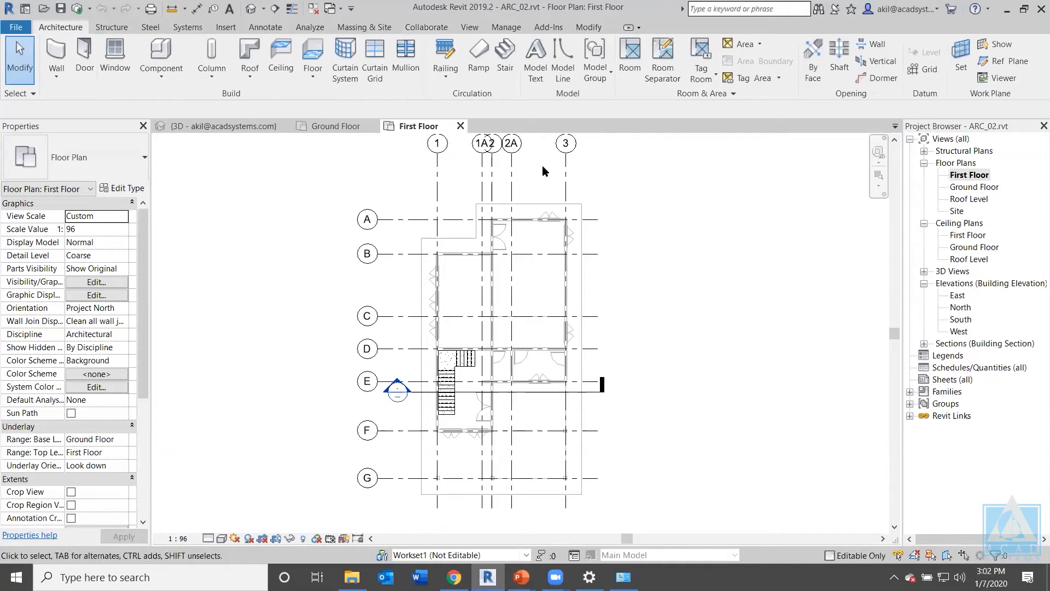
middle_drag(543, 171, 526, 190)
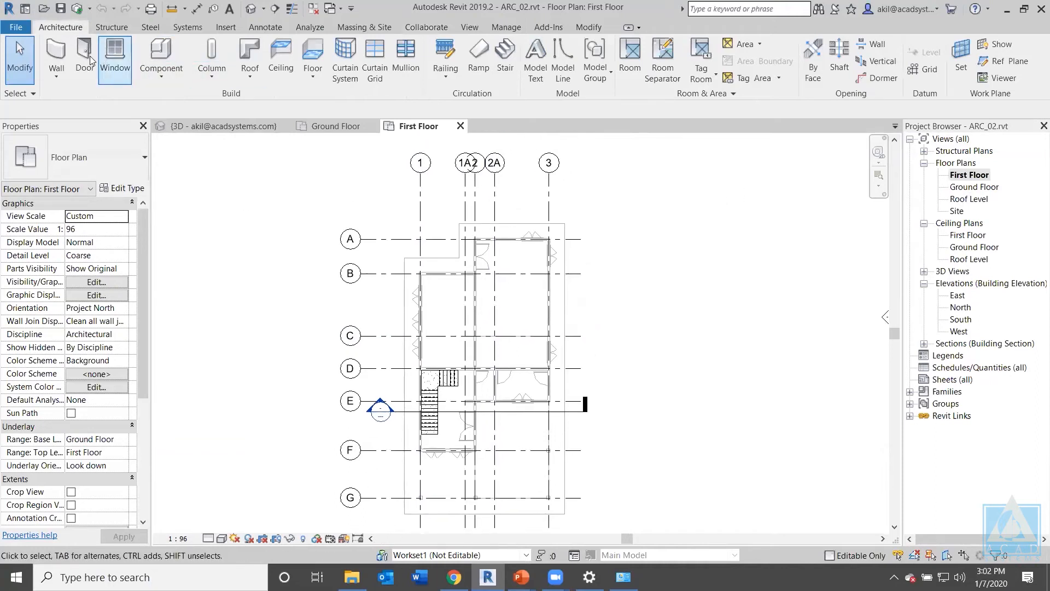
click(56, 55)
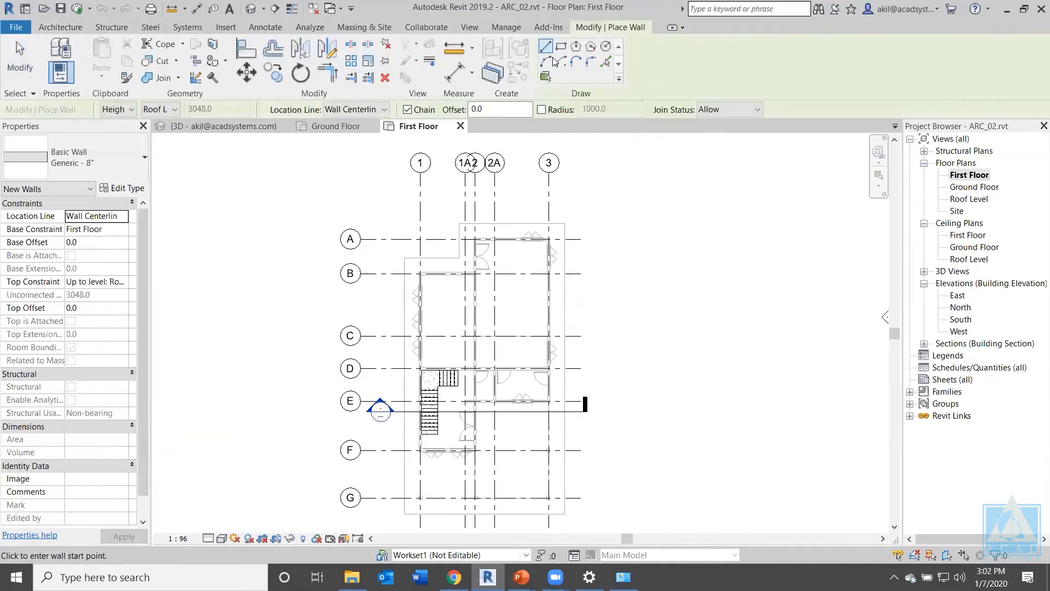
scroll(460, 279, up, 5)
click(398, 290)
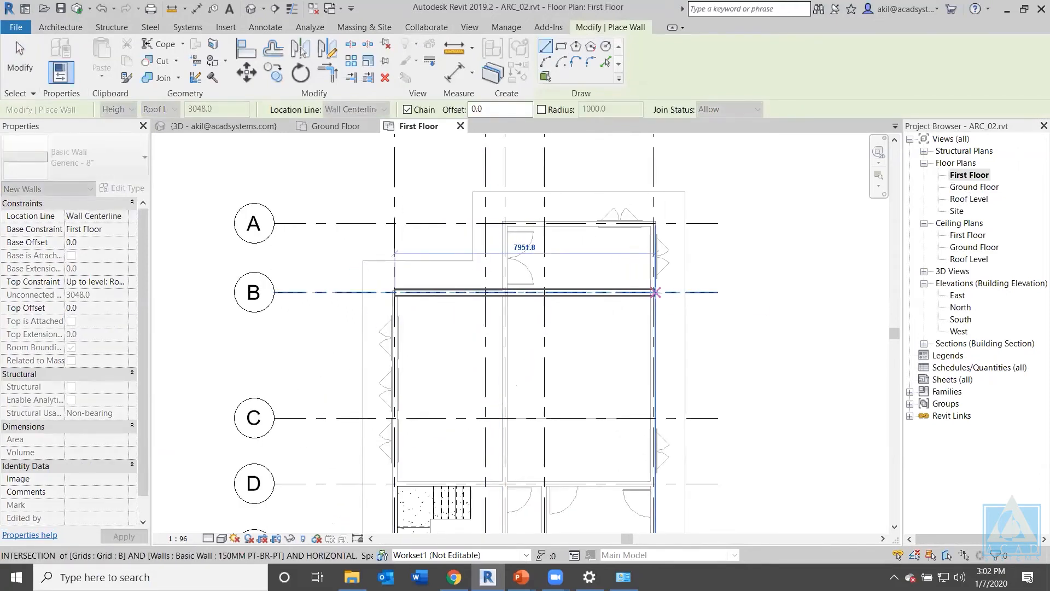
click(656, 293)
scroll(606, 292, down, 4)
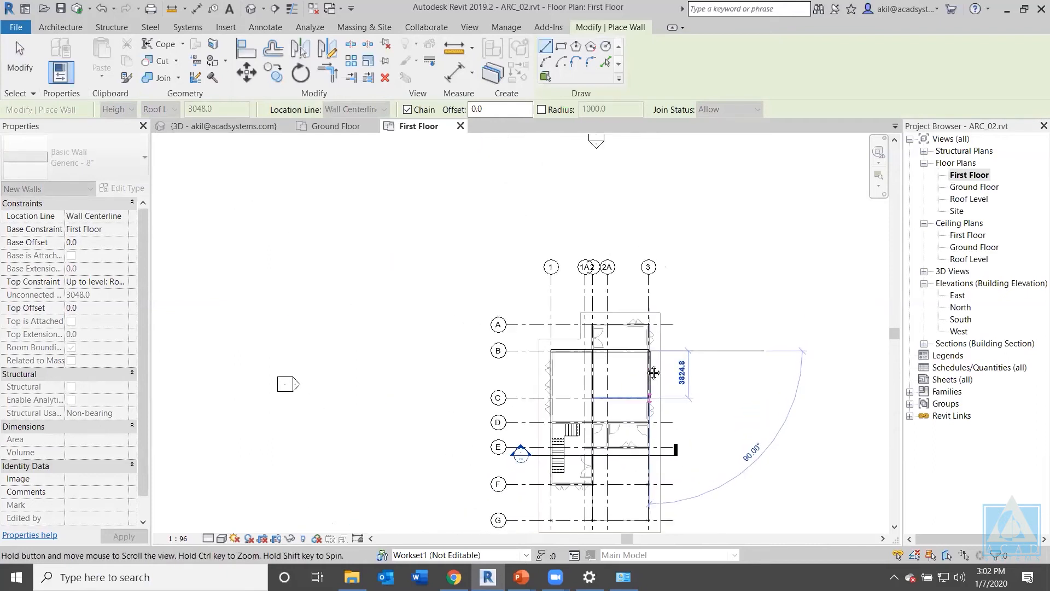
Continue the wall chain along grids 3, F and 1 to close the rectangular first-floor outline at grid B.
scroll(606, 293, up, 8)
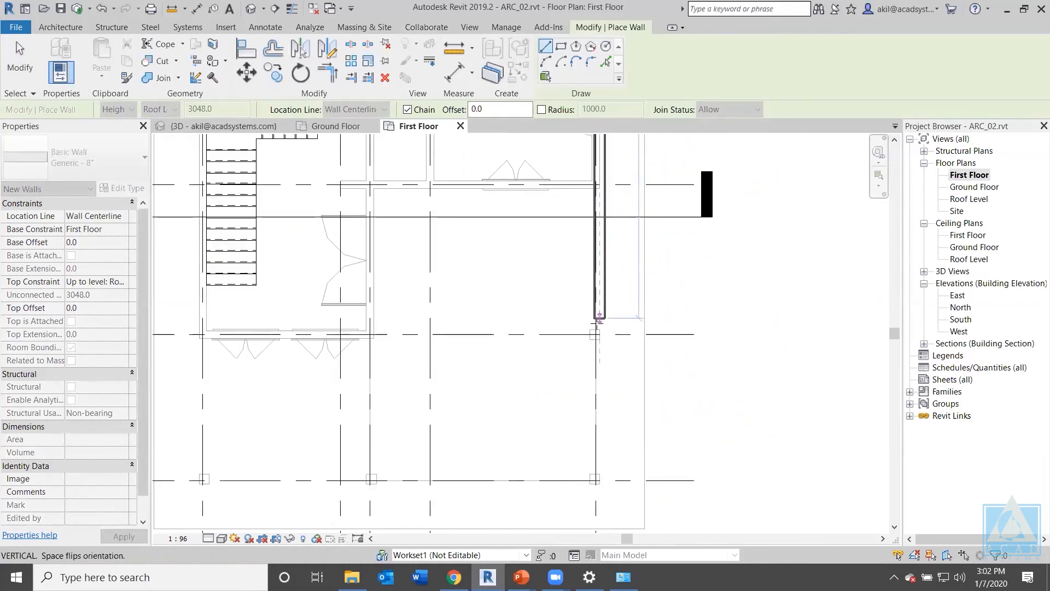
click(599, 335)
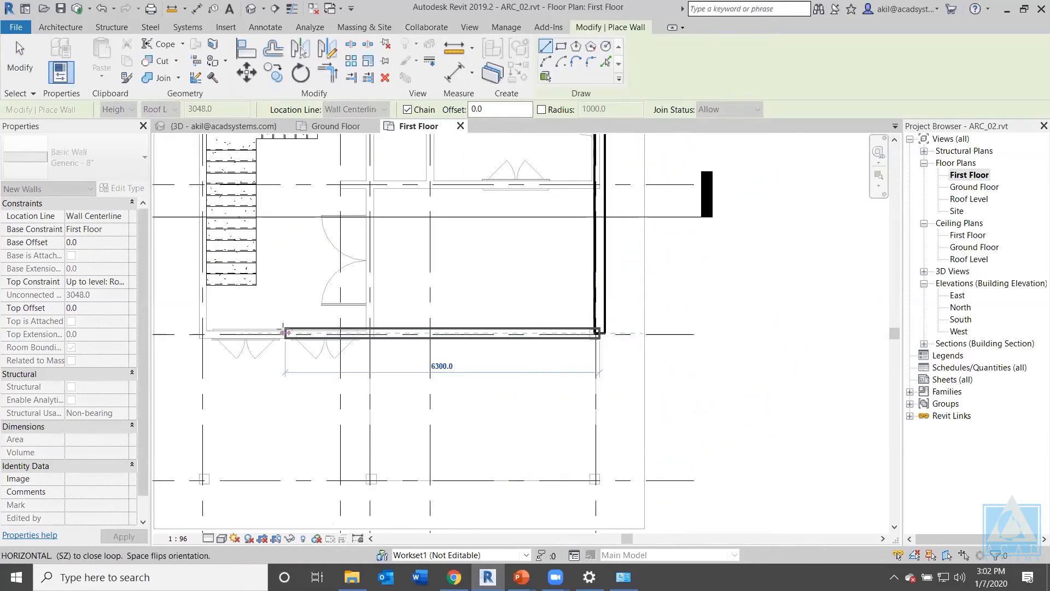
scroll(305, 335, down, 2)
middle_drag(333, 335, 447, 327)
scroll(350, 326, up, 2)
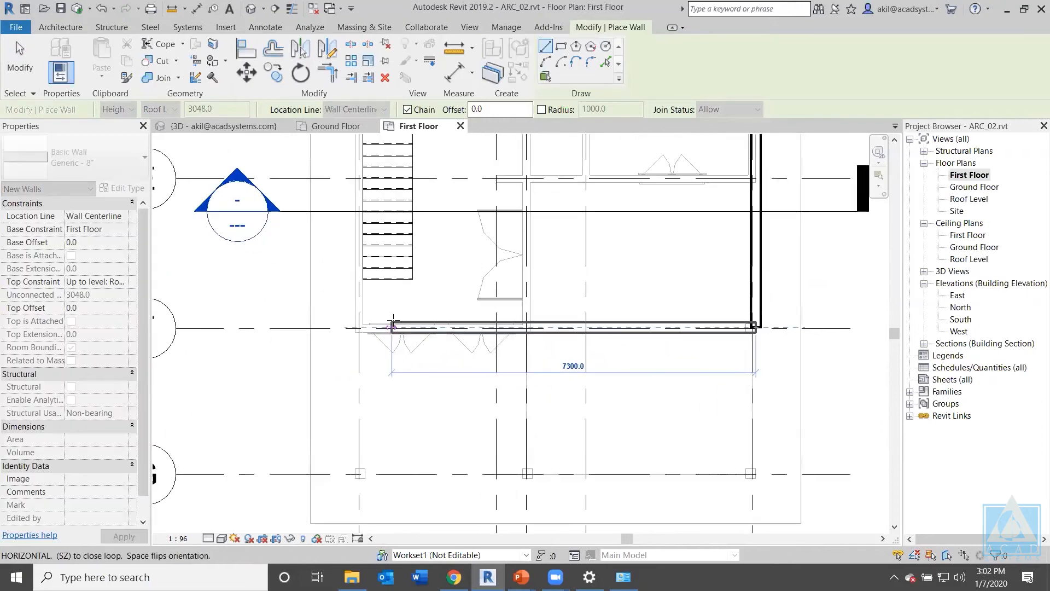
click(356, 327)
scroll(356, 329, down, 2)
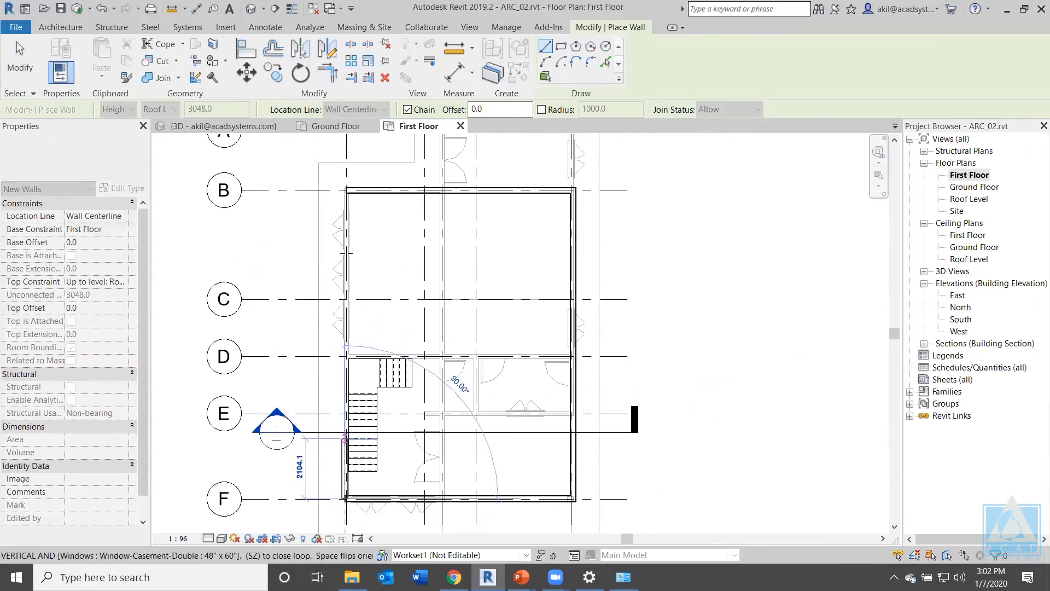
scroll(352, 383, up, 1)
click(346, 171)
key(Escape)
key(Escape)
Align the centerlines of the two walls at the B/1 corner with grid 1 and grid B.
scroll(348, 172, up, 3)
key(a)
key(l)
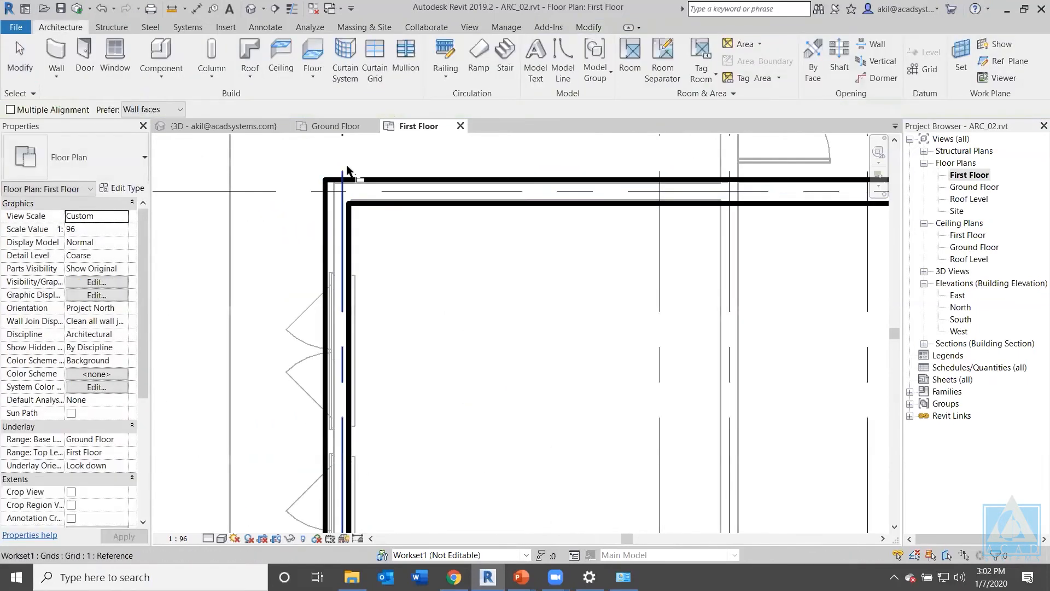
click(345, 210)
click(337, 236)
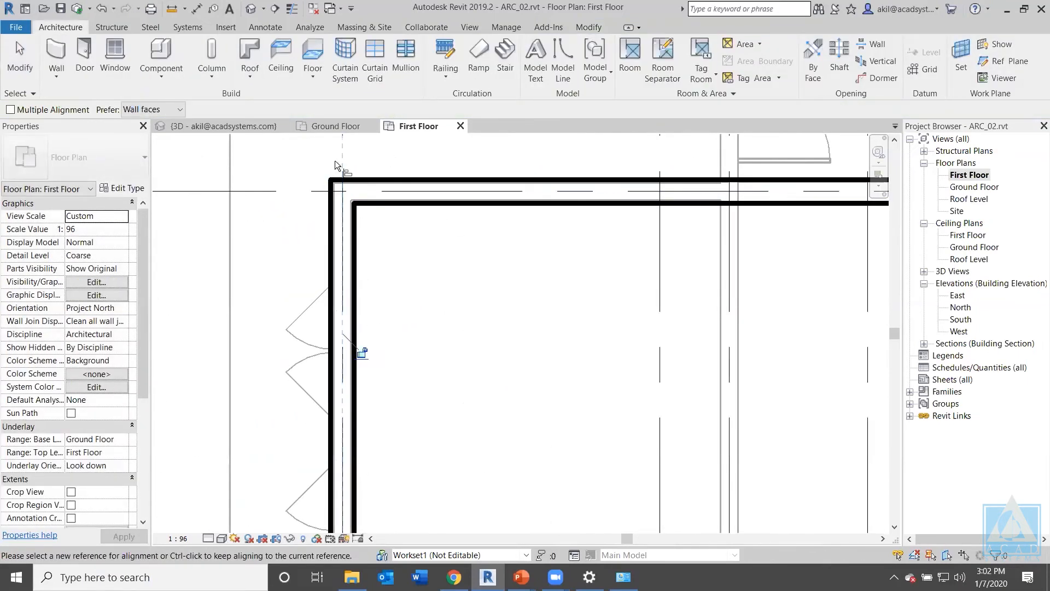
click(301, 191)
click(385, 193)
Align the centerline of the first-floor wall along grid 3 with that grid.
scroll(427, 216, down, 6)
middle_drag(705, 284, 602, 328)
scroll(632, 243, up, 4)
scroll(642, 241, up, 1)
click(638, 260)
click(645, 300)
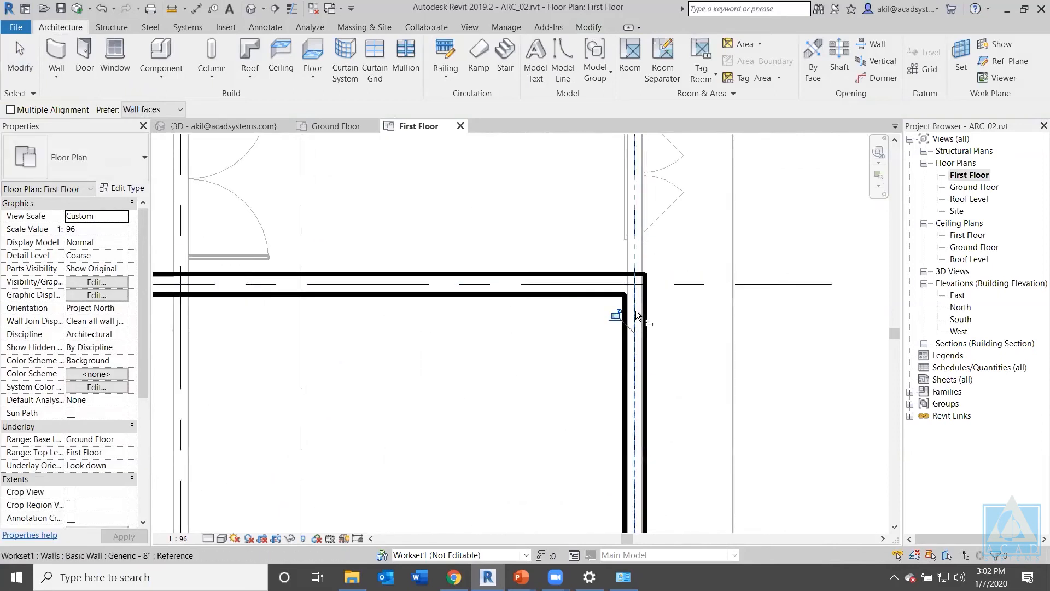
Align the centerline of the lower first-floor wall with grid F.
scroll(639, 324, down, 6)
scroll(630, 449, down, 1)
middle_drag(629, 489, 580, 308)
scroll(566, 307, up, 7)
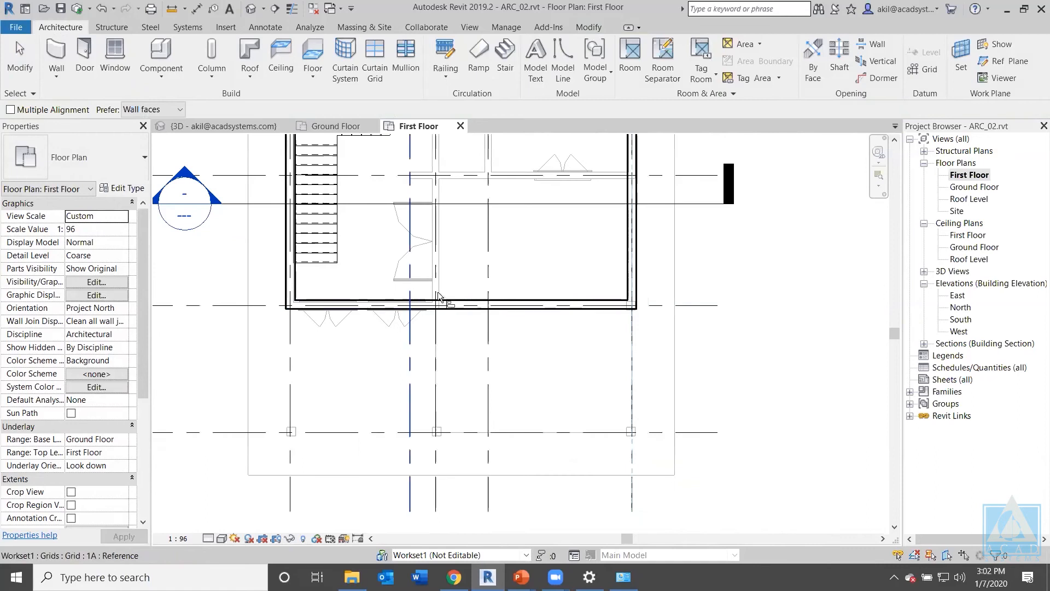
scroll(326, 308, up, 4)
click(231, 311)
scroll(305, 297, up, 2)
click(353, 298)
scroll(383, 298, down, 7)
scroll(509, 302, up, 4)
key(Escape)
key(Escape)
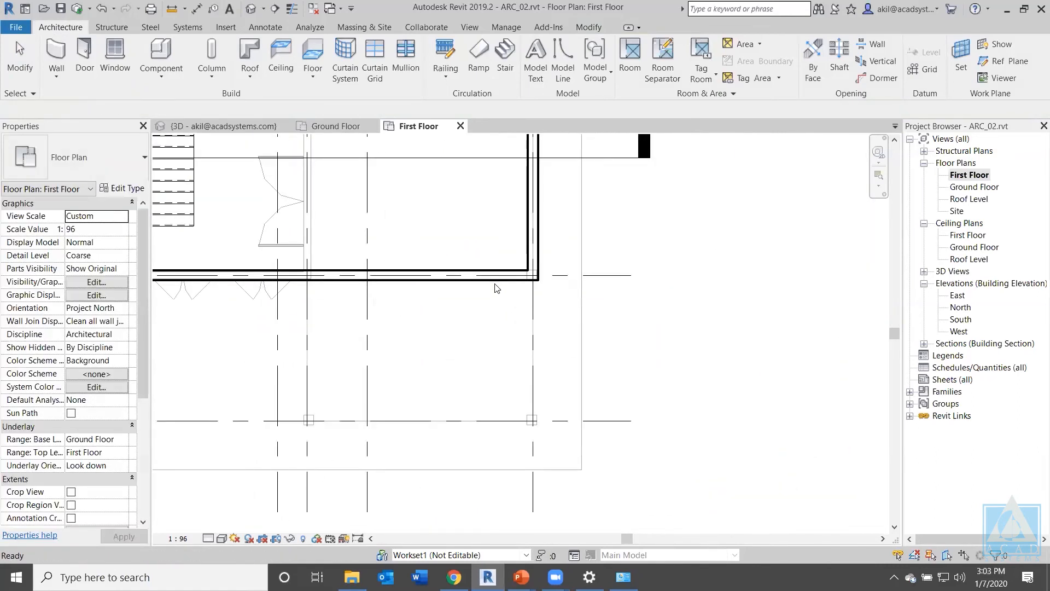
Draw Generic - 8" walls from grid F along grid 2 for 2900 mm to grid G, and along grid G for 4500 mm to grid 3.
click(495, 281)
key(w)
key(a)
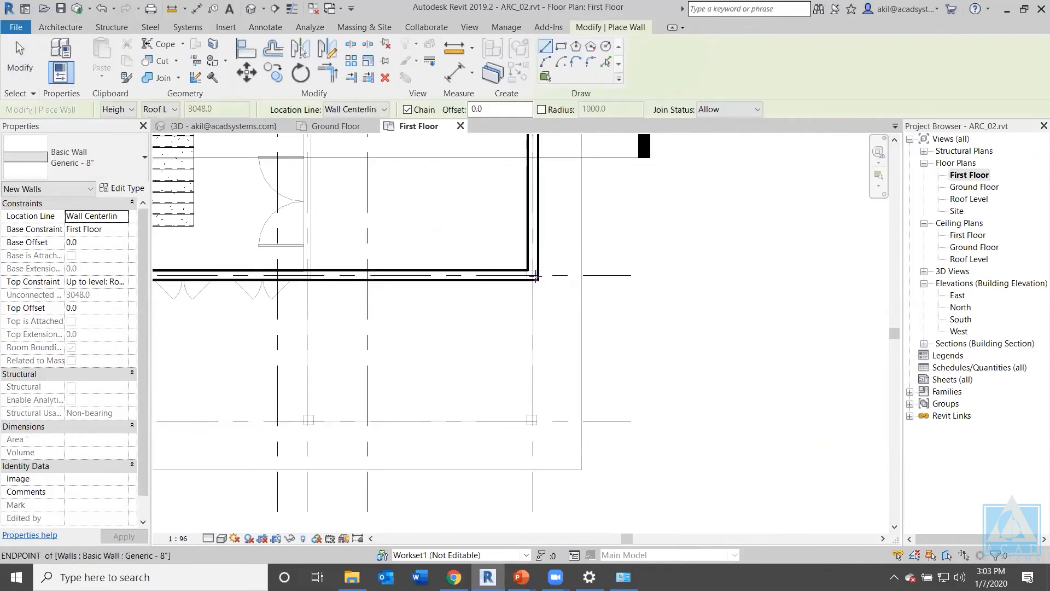
click(534, 276)
key(Escape)
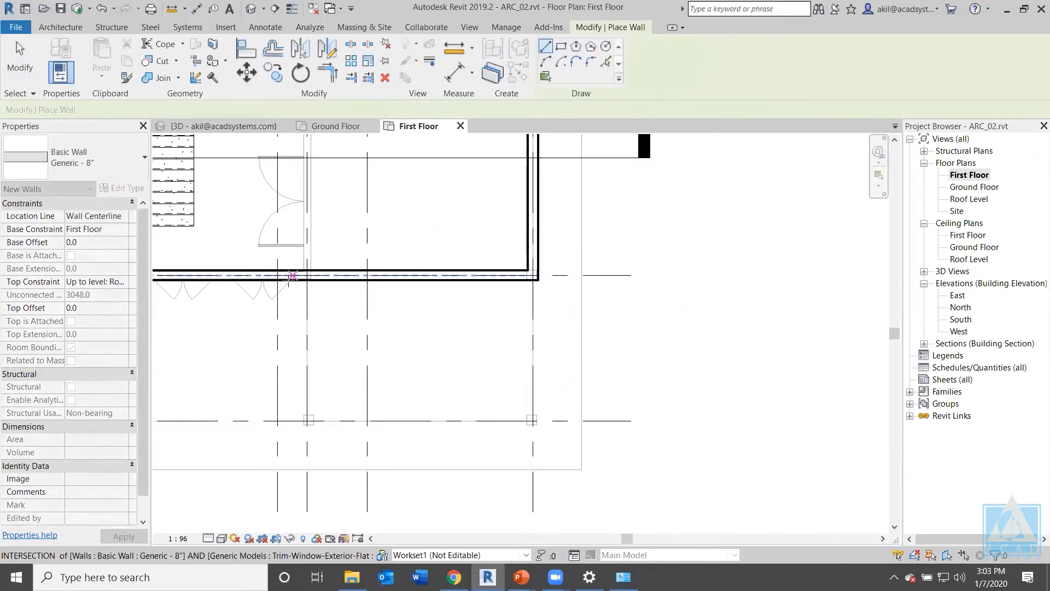
click(310, 275)
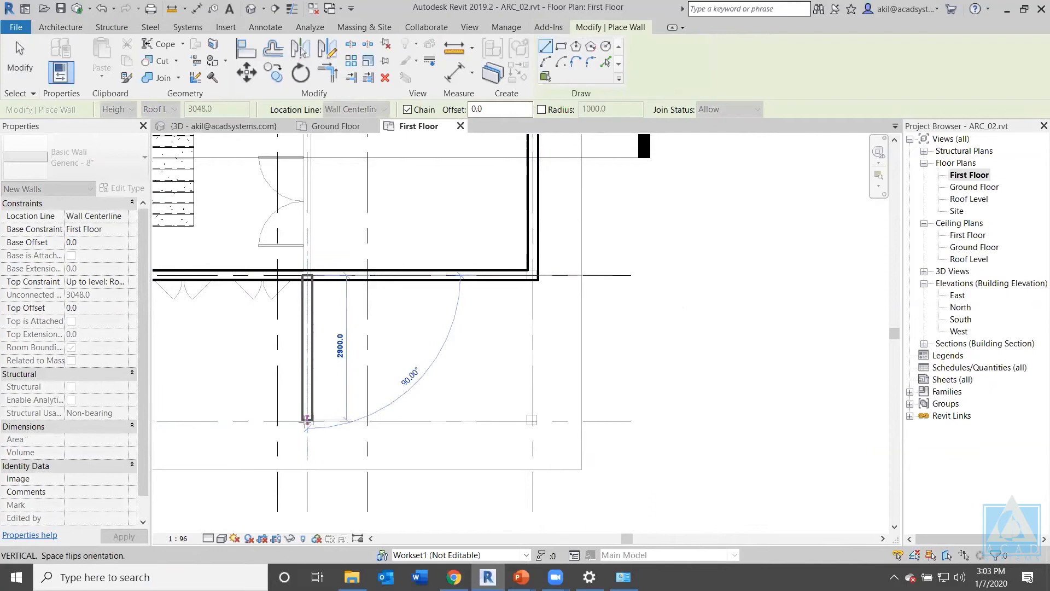
click(308, 421)
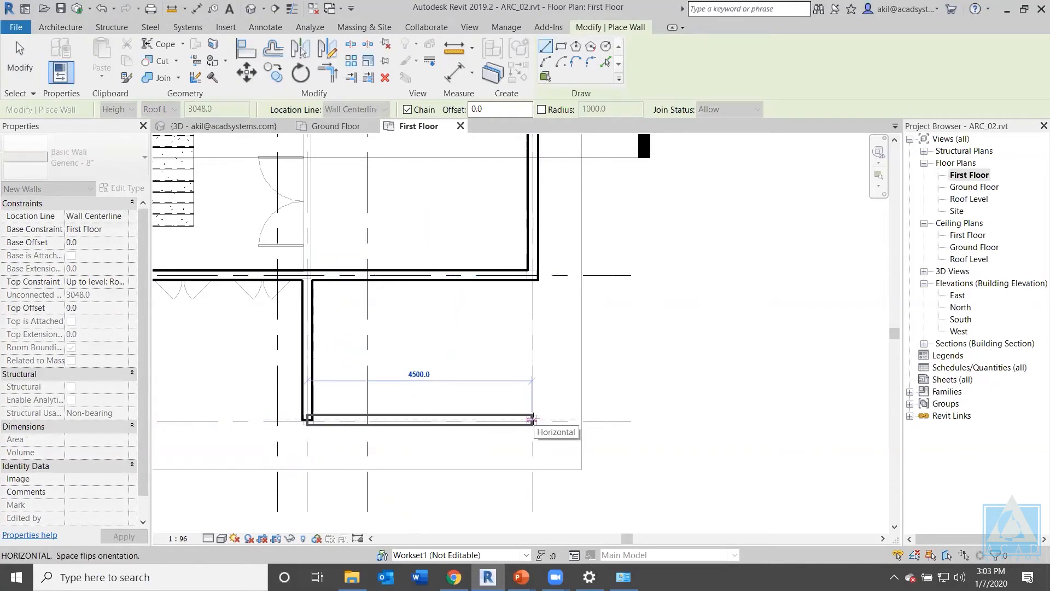
click(531, 421)
key(Escape)
key(Escape)
Trim/extend the grid 3 wall and the grid G wall to meet in a corner.
key(t)
key(r)
click(534, 304)
click(500, 418)
key(Escape)
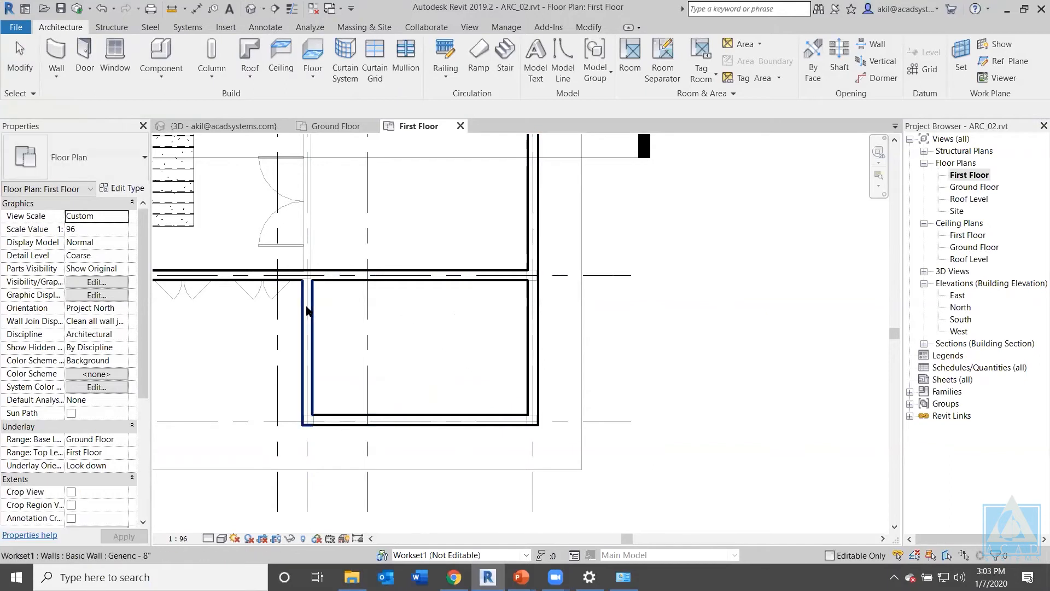
Trim the grid F wall to a corner with the grid 2 wall, removing its stretch between grids 2 and 3.
click(270, 276)
click(305, 310)
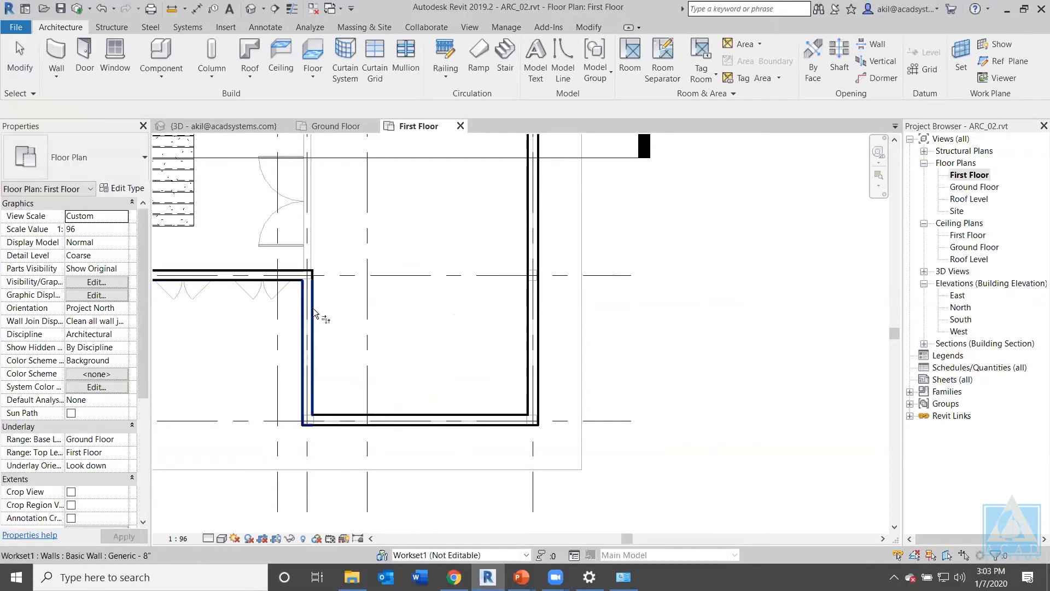
scroll(335, 308, down, 4)
middle_drag(368, 310, 465, 400)
key(Escape)
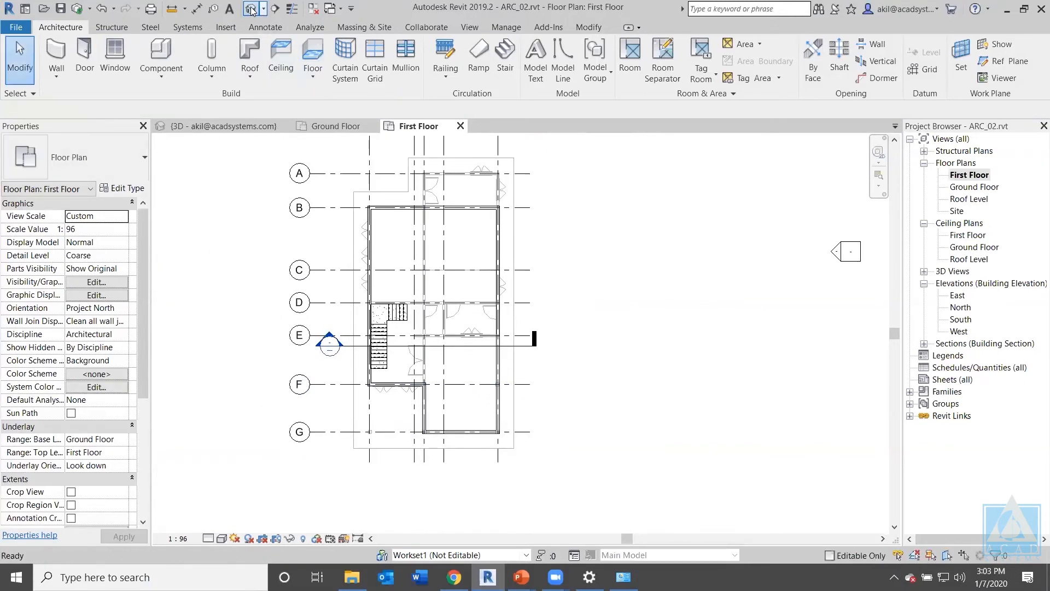
Examine the first-floor walls over the house and car porch in the default 3D view.
click(250, 9)
scroll(482, 378, up, 4)
shift+middle_drag(483, 387, 491, 260)
scroll(542, 352, up, 2)
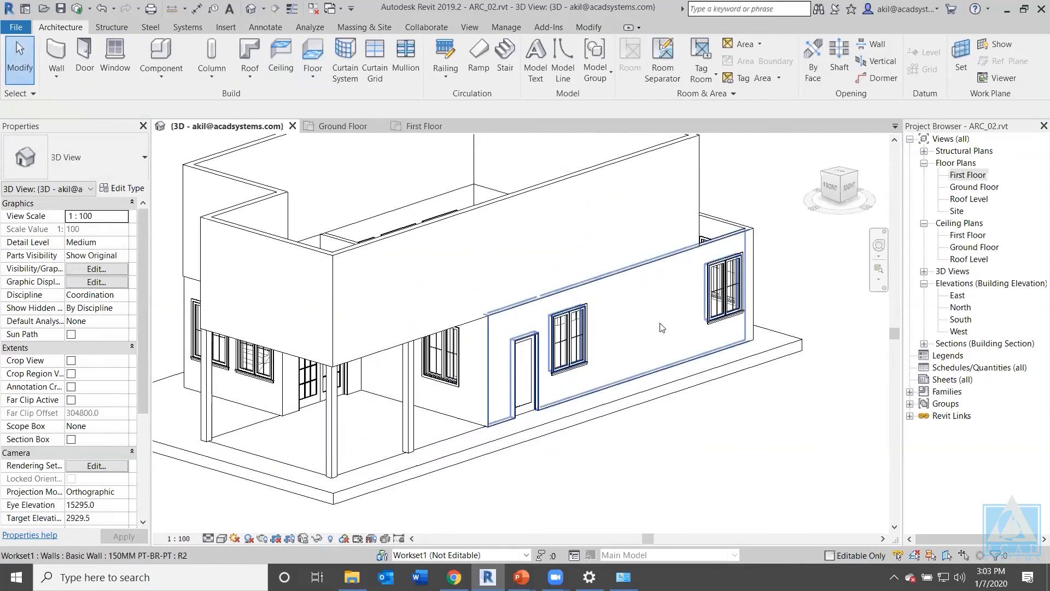
scroll(715, 302, down, 3)
shift+middle_drag(626, 291, 618, 336)
scroll(525, 335, up, 6)
middle_drag(534, 378, 483, 415)
scroll(536, 358, down, 4)
scroll(597, 357, down, 1)
middle_drag(554, 397, 552, 342)
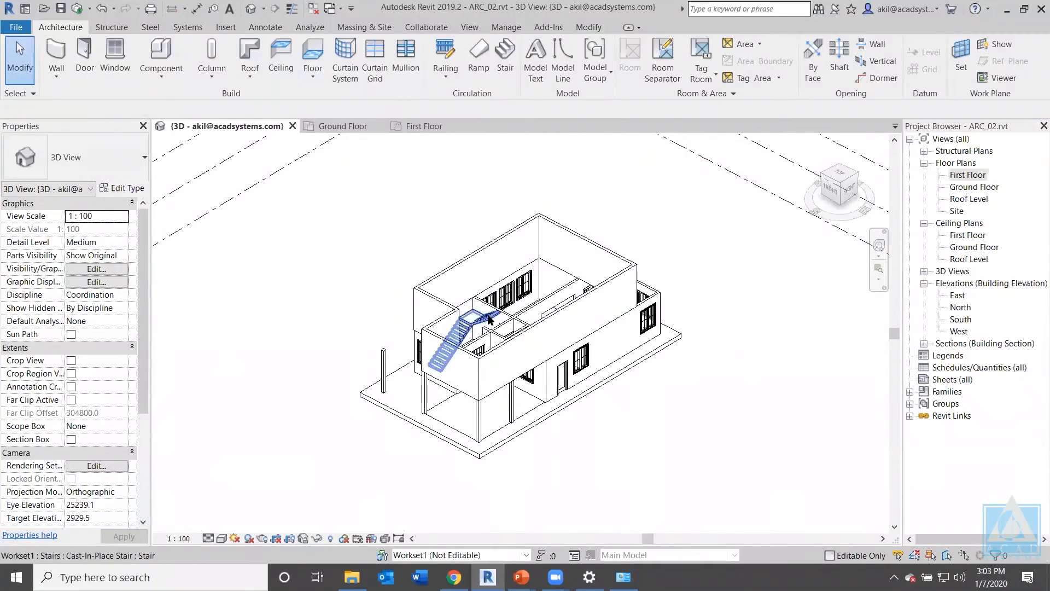
Synchronize ARC_02.rvt with its BIM 360 central model, adding the comment "Level 2 updated".
click(438, 28)
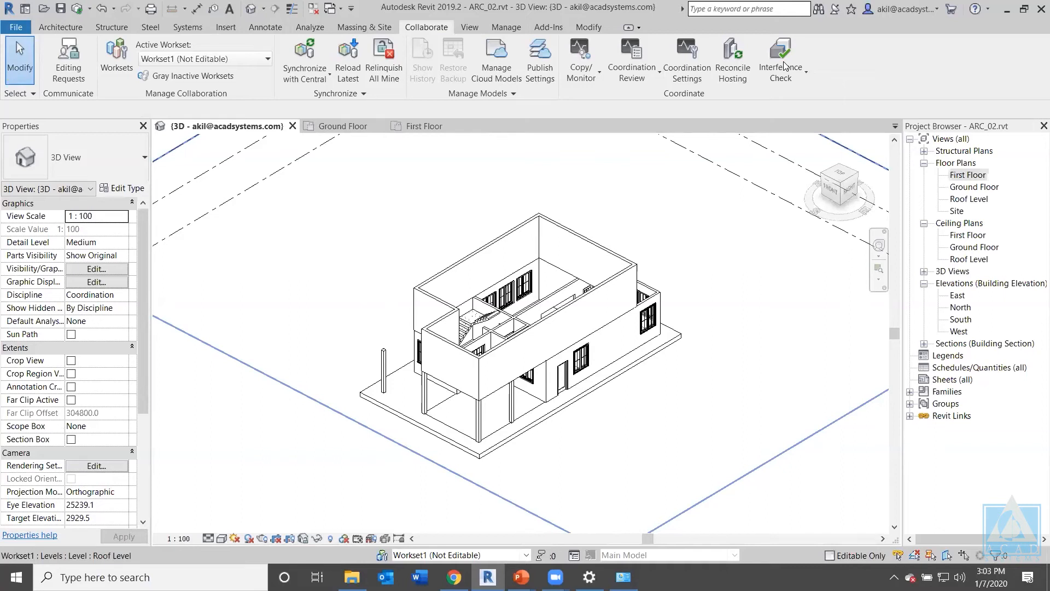
middle_drag(446, 206, 430, 200)
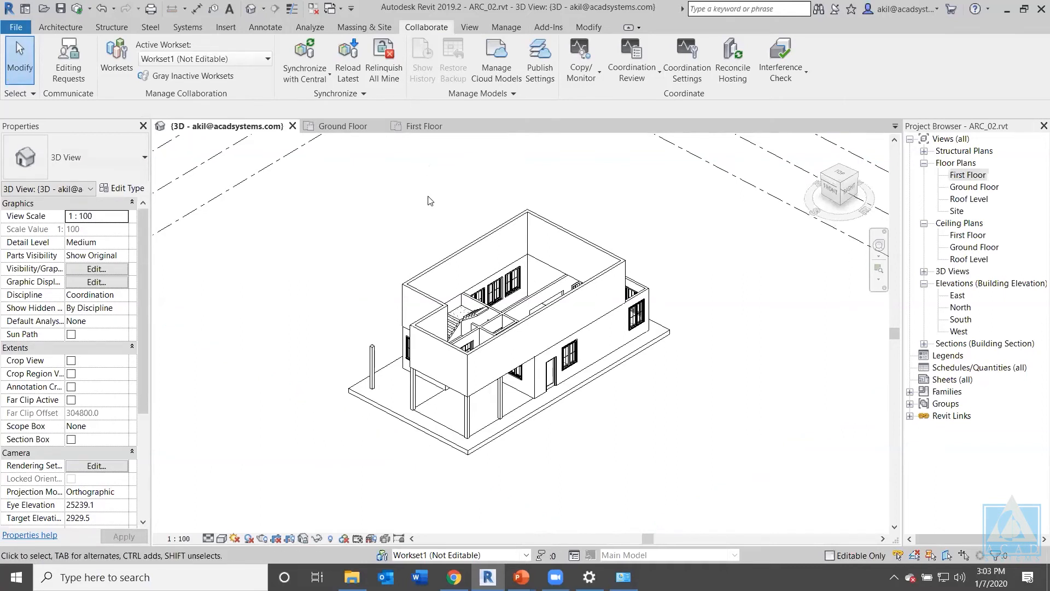
scroll(429, 201, up, 2)
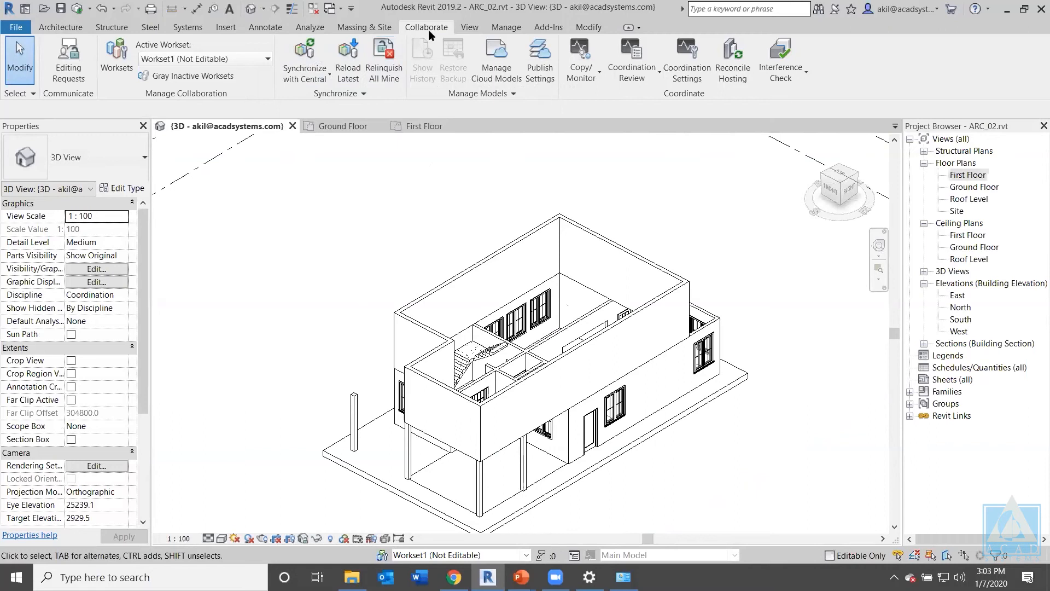
click(304, 57)
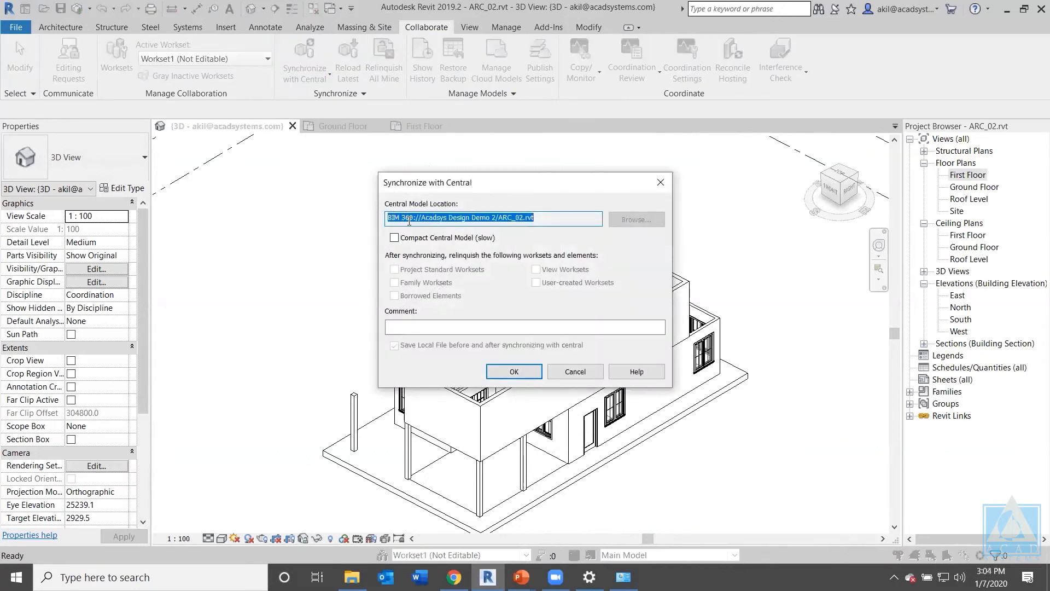
click(409, 220)
drag(475, 219, 422, 219)
drag(535, 219, 498, 219)
click(437, 327)
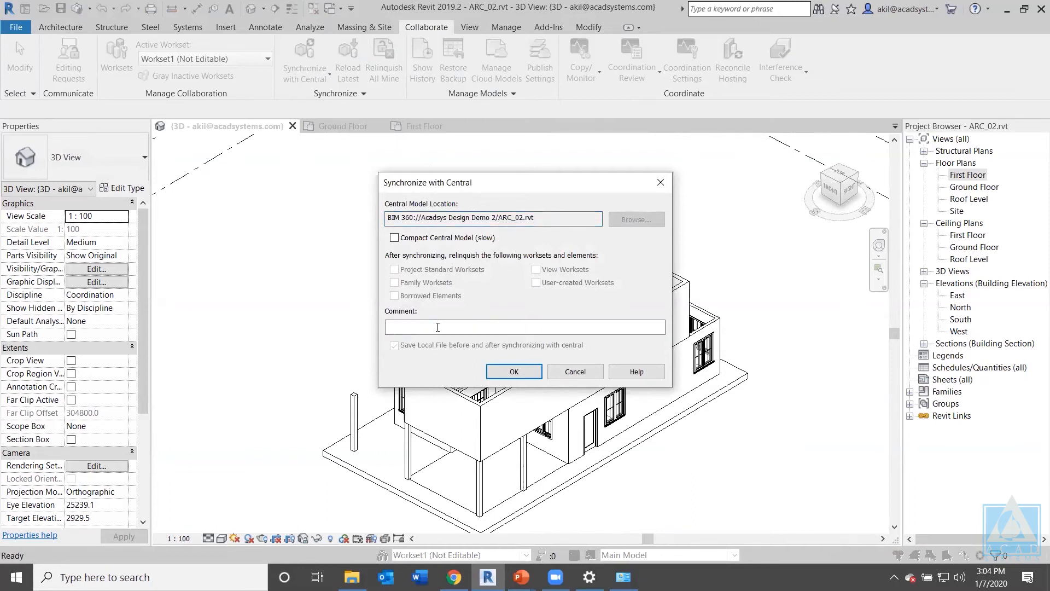
text(Level 2 updated)
click(512, 372)
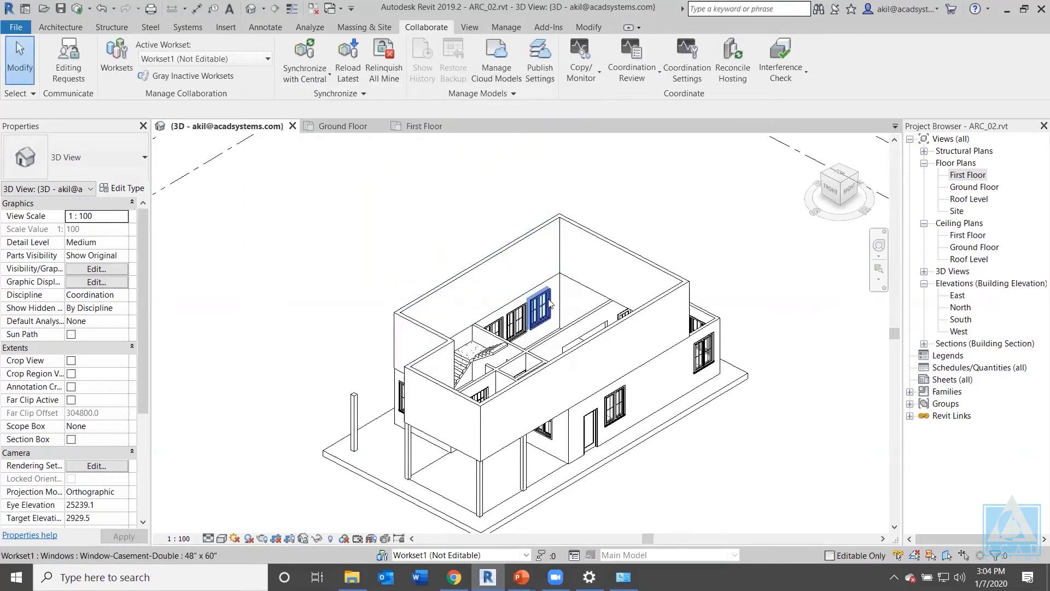
Publish the latest version of ARC_02.rvt to Acadsys Design Demo 2 through Manage Cloud Models.
middle_drag(538, 304, 539, 282)
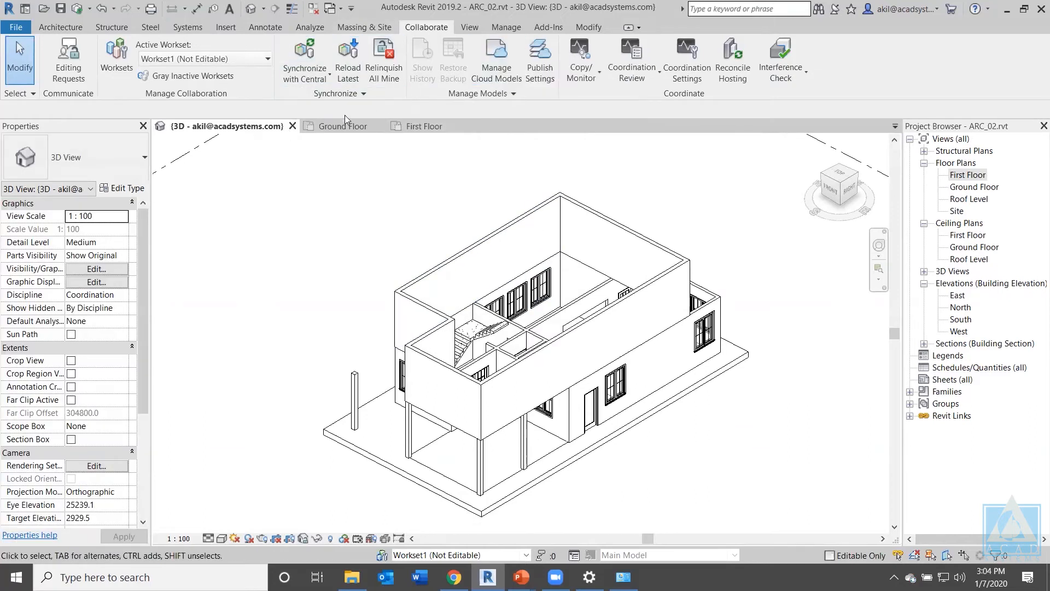
click(501, 61)
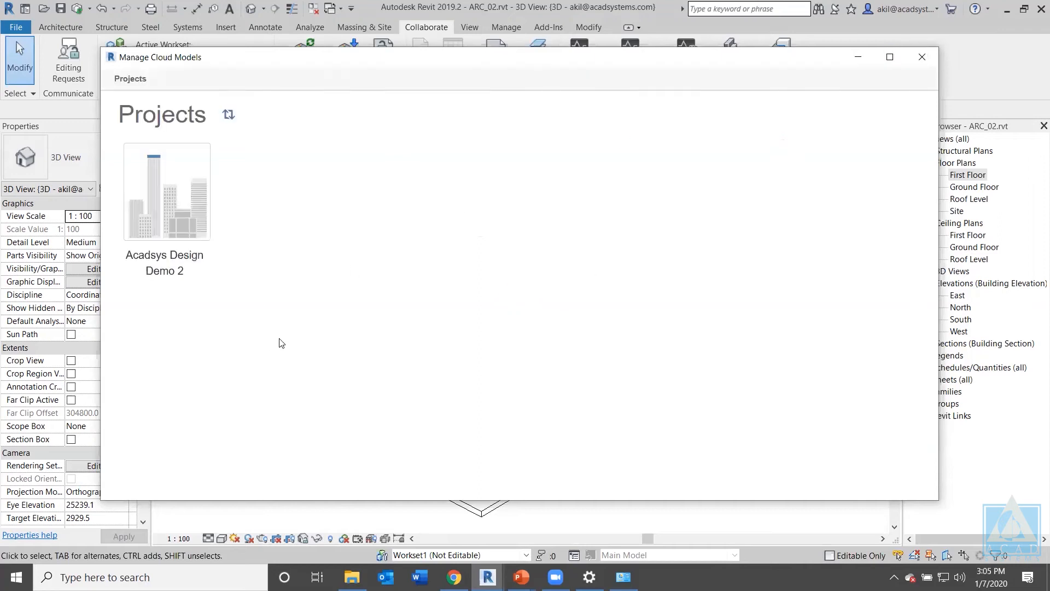
click(170, 258)
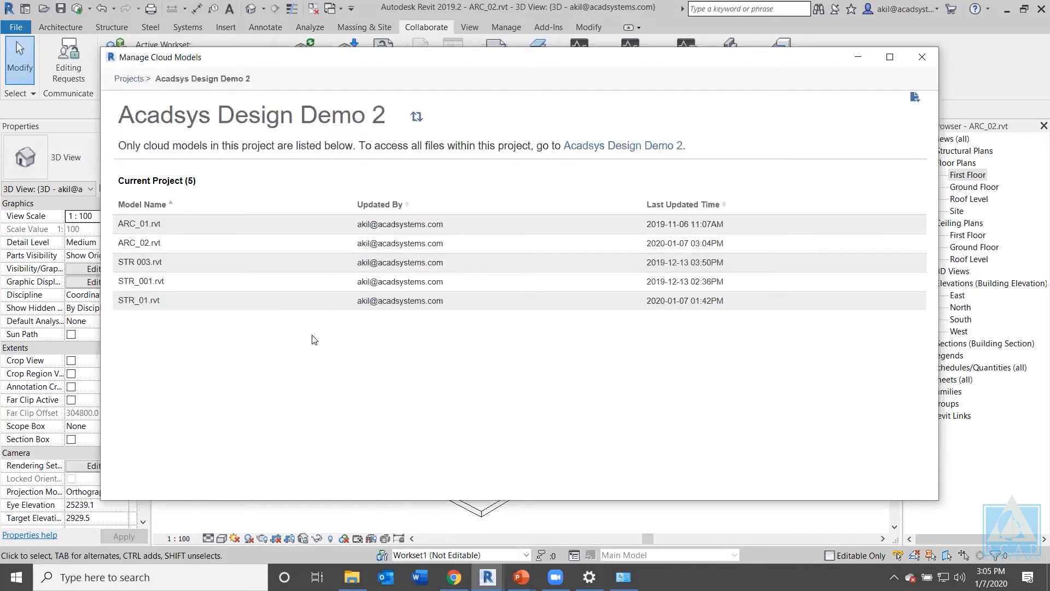
mouse_move(296, 229)
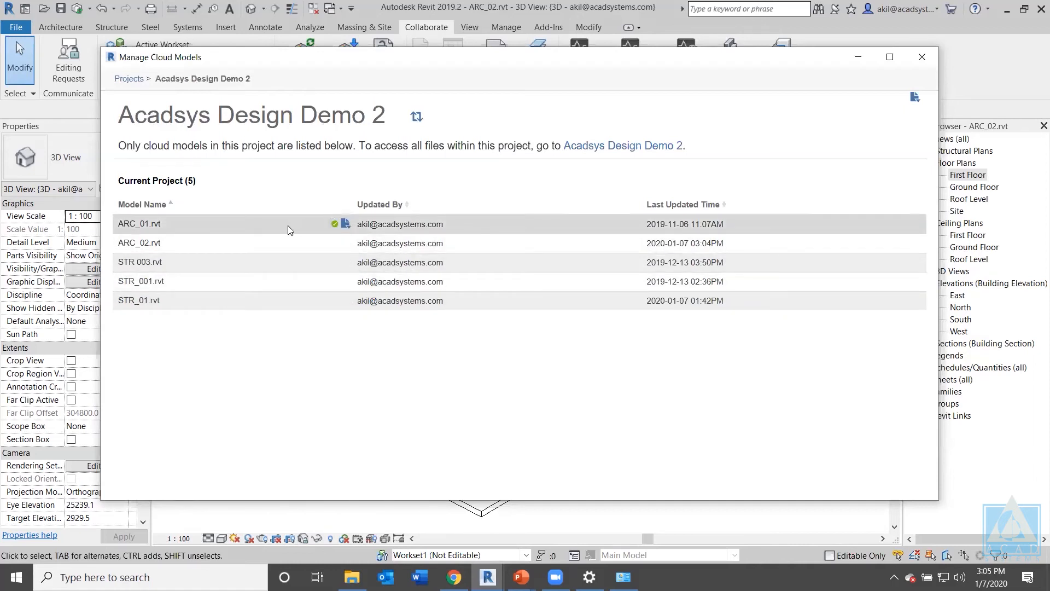
mouse_move(337, 305)
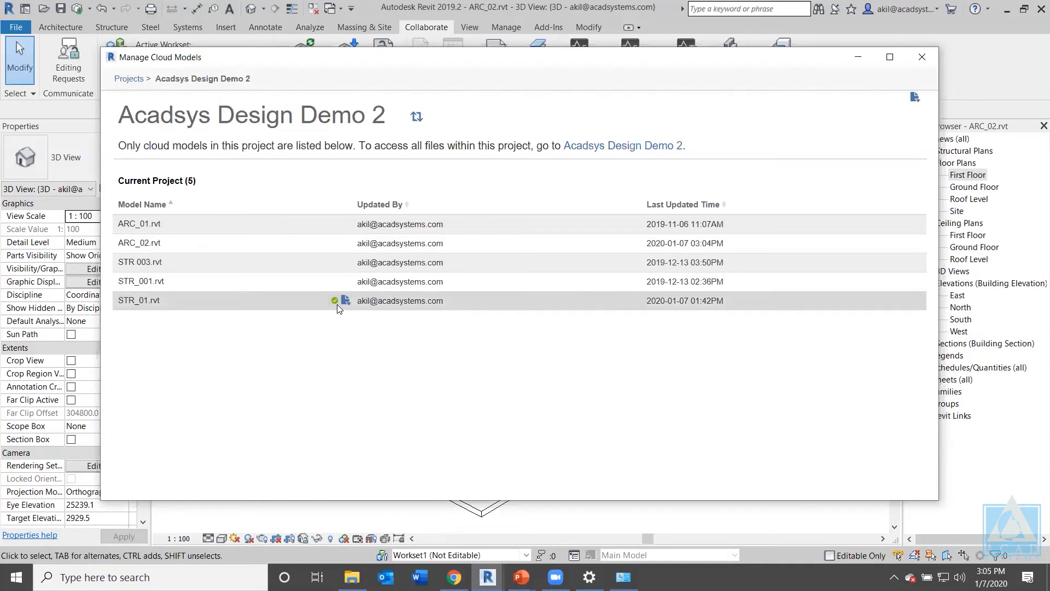
mouse_move(336, 222)
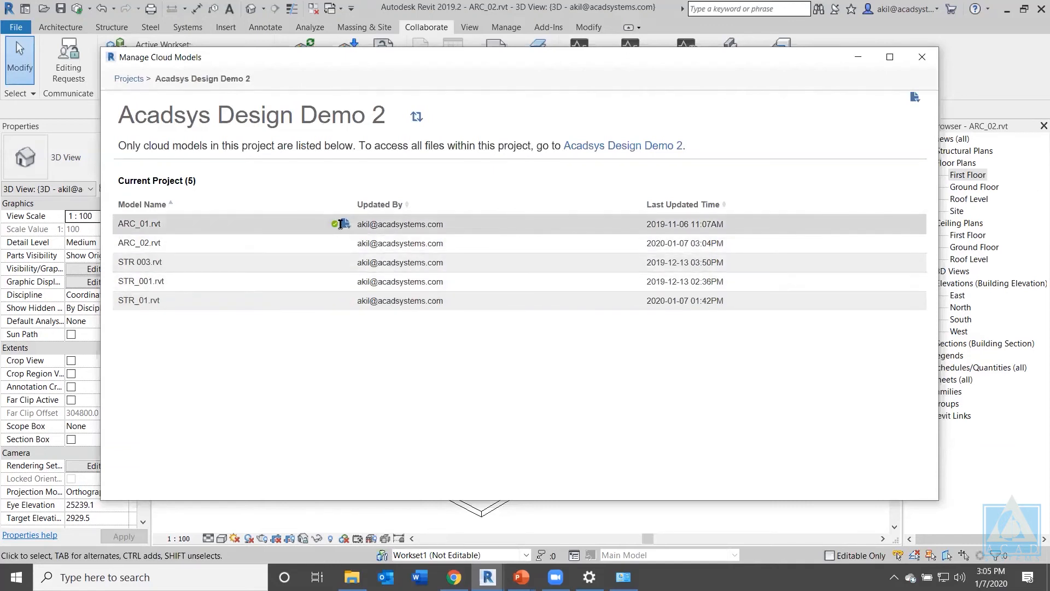
mouse_move(335, 245)
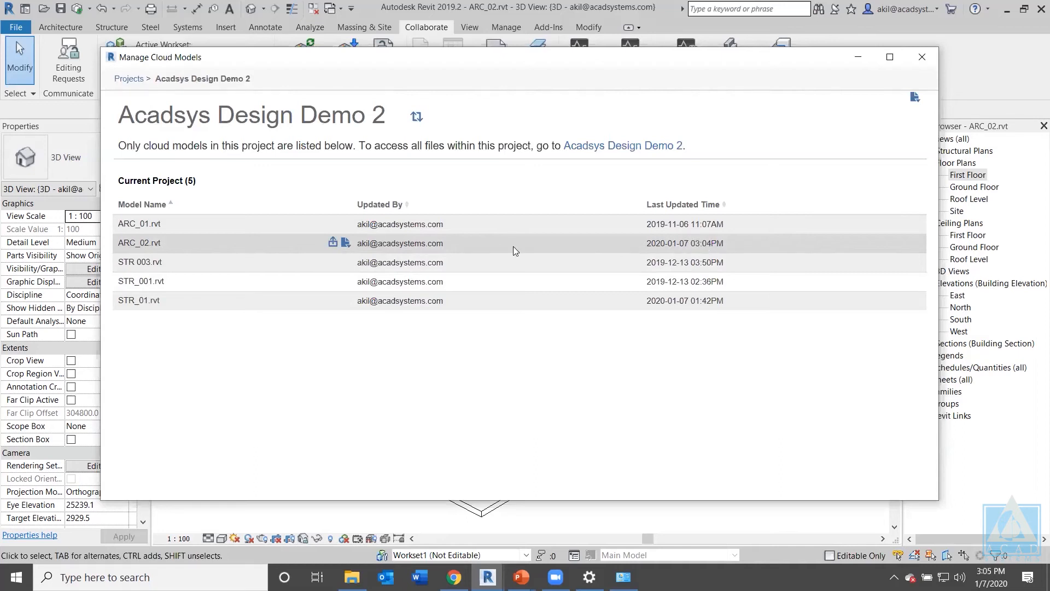
click(333, 244)
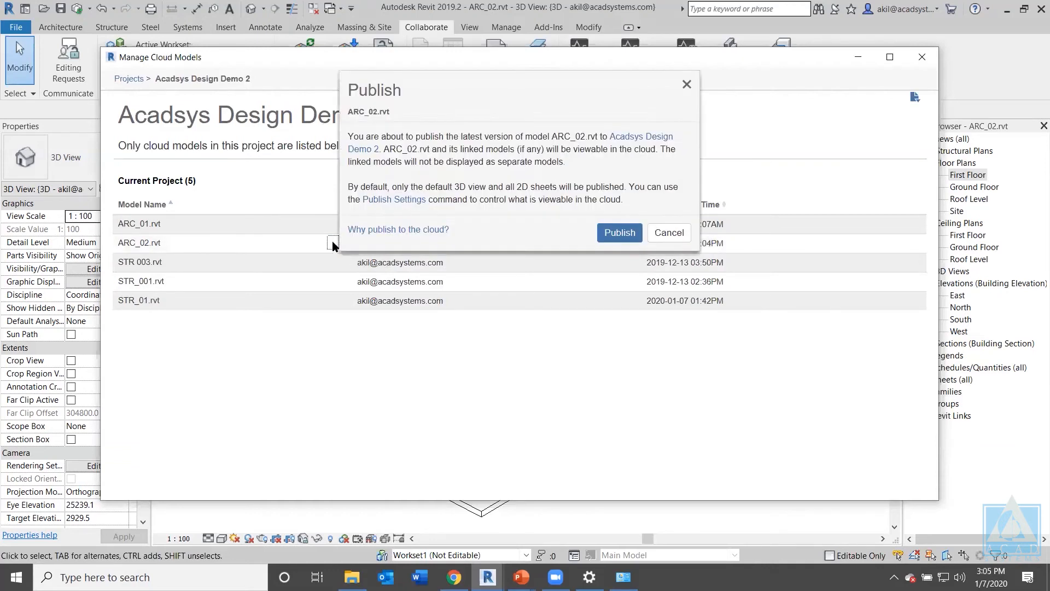
click(625, 245)
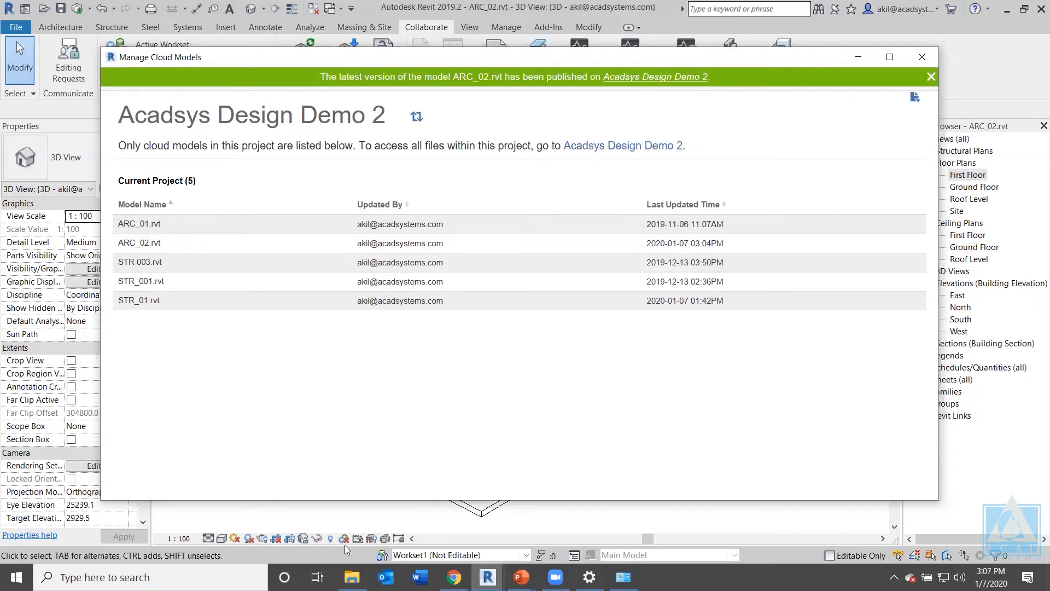
Switch to BIM 360 Design Collaboration in Chrome, load the newly published team content and display the latest version of ARC_02.rvt.
click(454, 577)
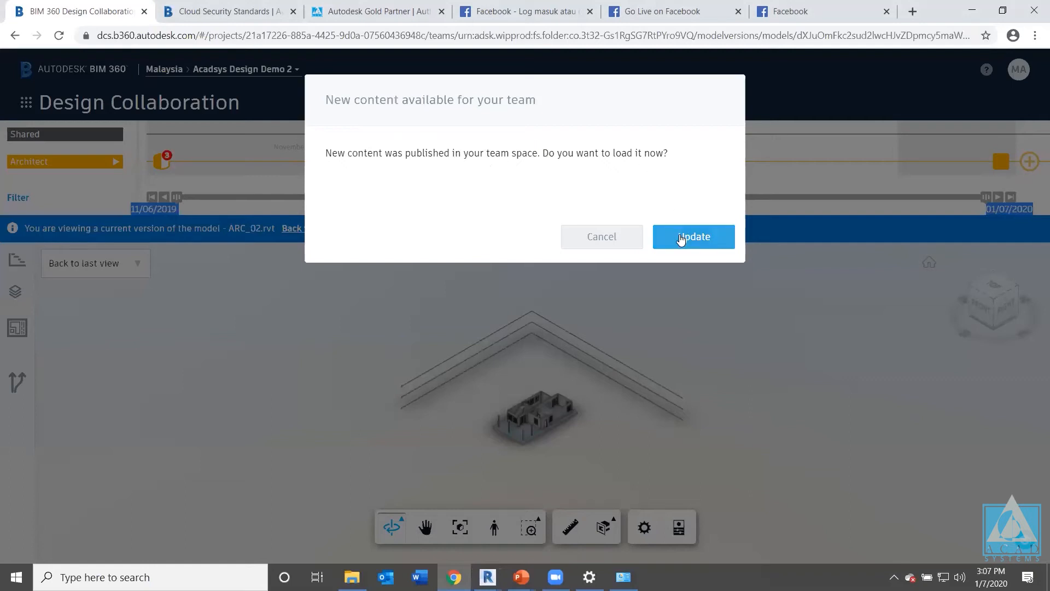
click(683, 237)
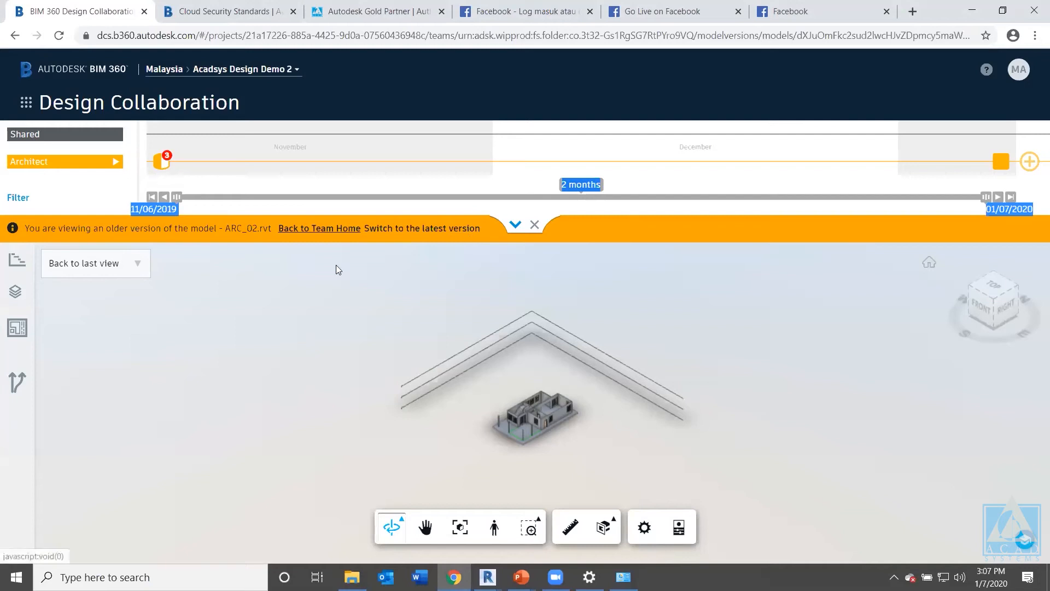
click(425, 229)
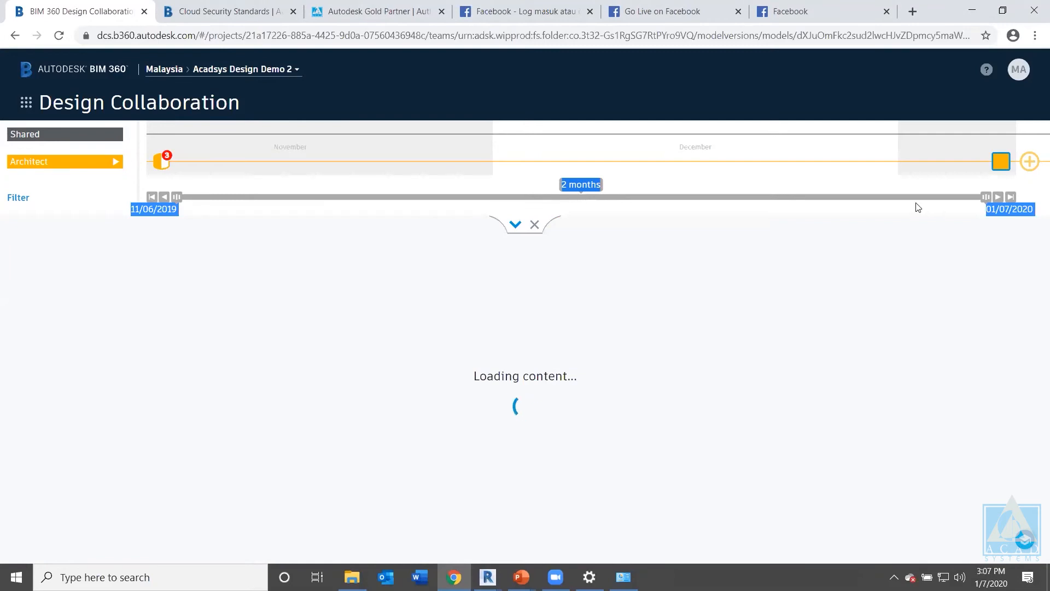
mouse_move(1002, 160)
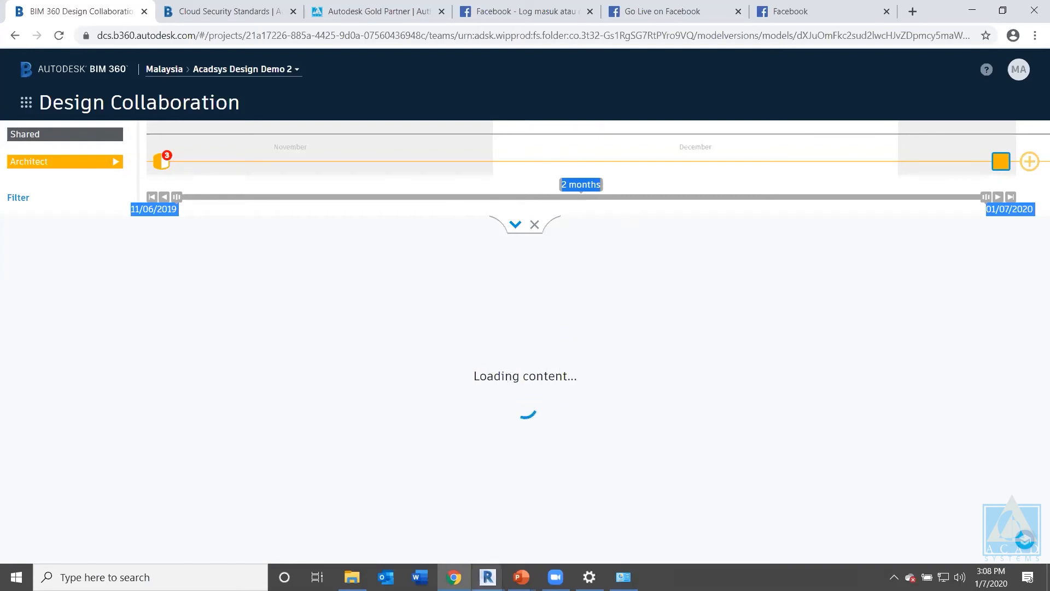
Switch back to Revit and close ARC_02 by closing all of its open views.
click(488, 577)
mouse_move(537, 529)
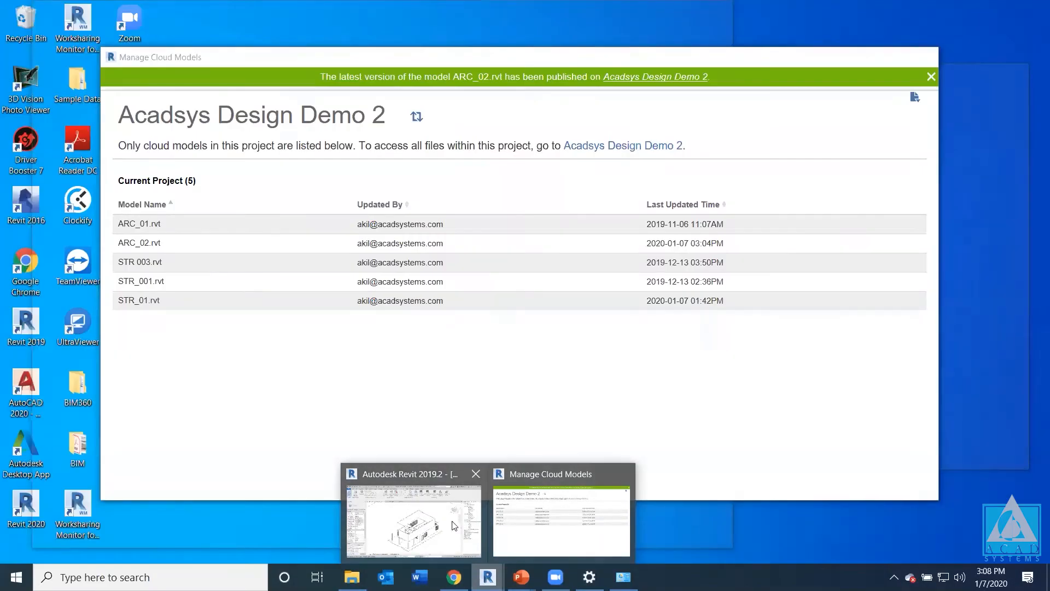
click(456, 524)
scroll(368, 285, down, 3)
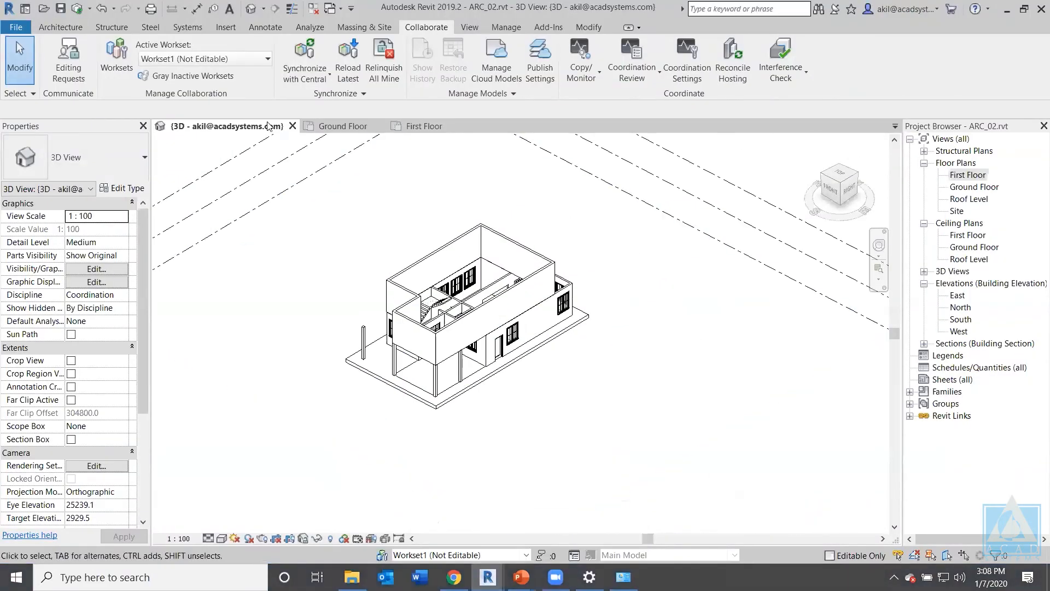
click(292, 127)
click(319, 126)
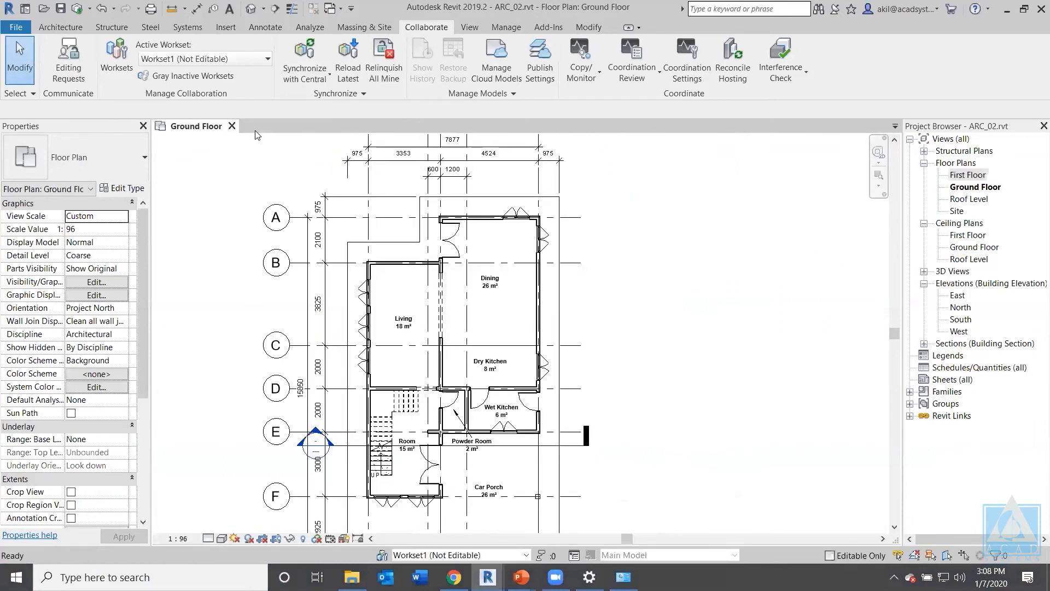
click(232, 126)
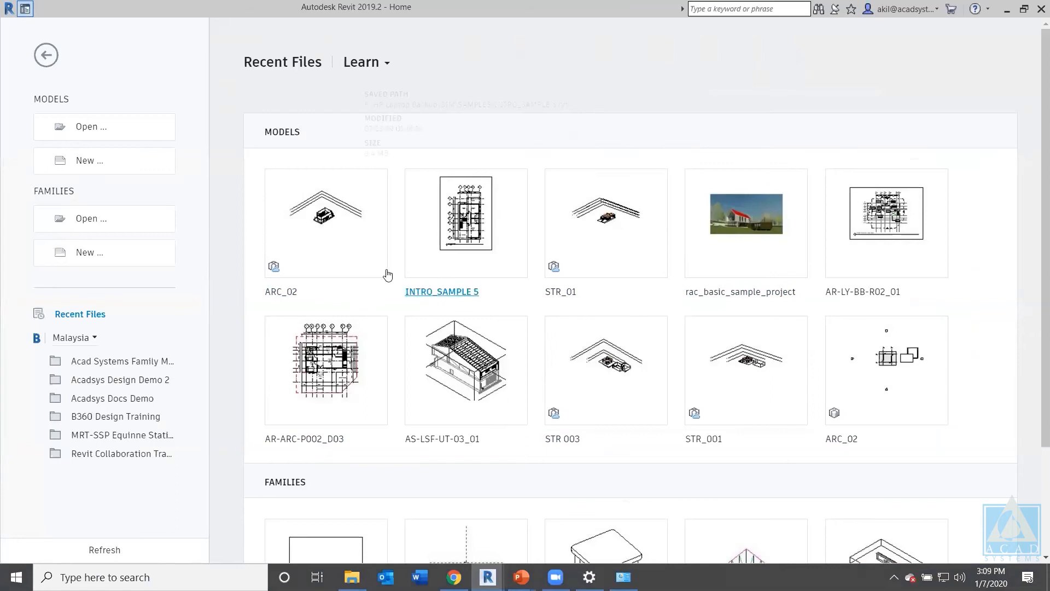
Open cloud model STR_01.rvt from the Civil and Structure folder in Project Files of BIM 360 project Acadsys Design Demo 2, under Malaysia.
mouse_move(280, 216)
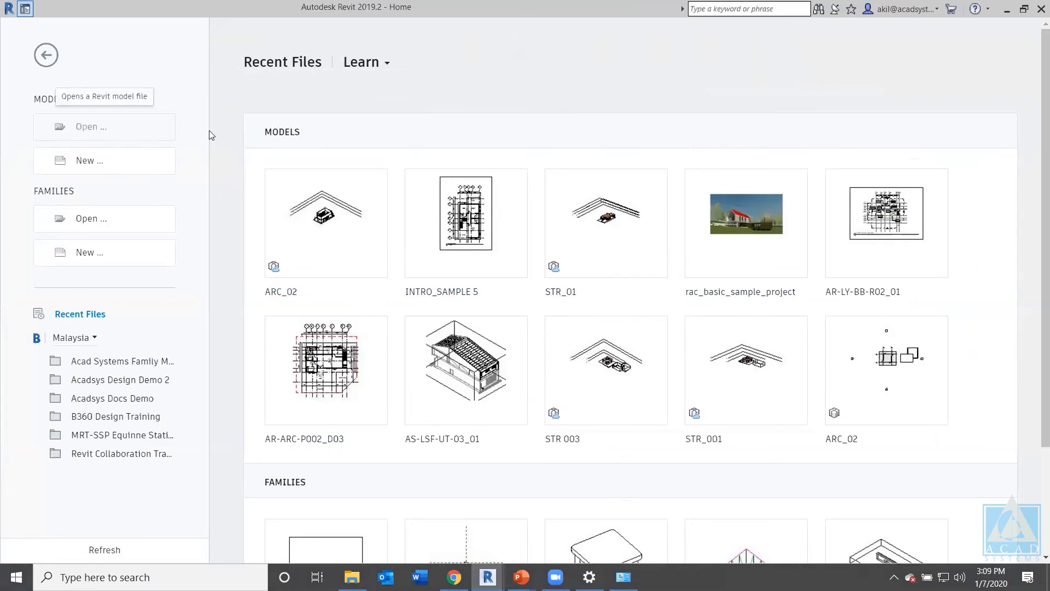
click(89, 132)
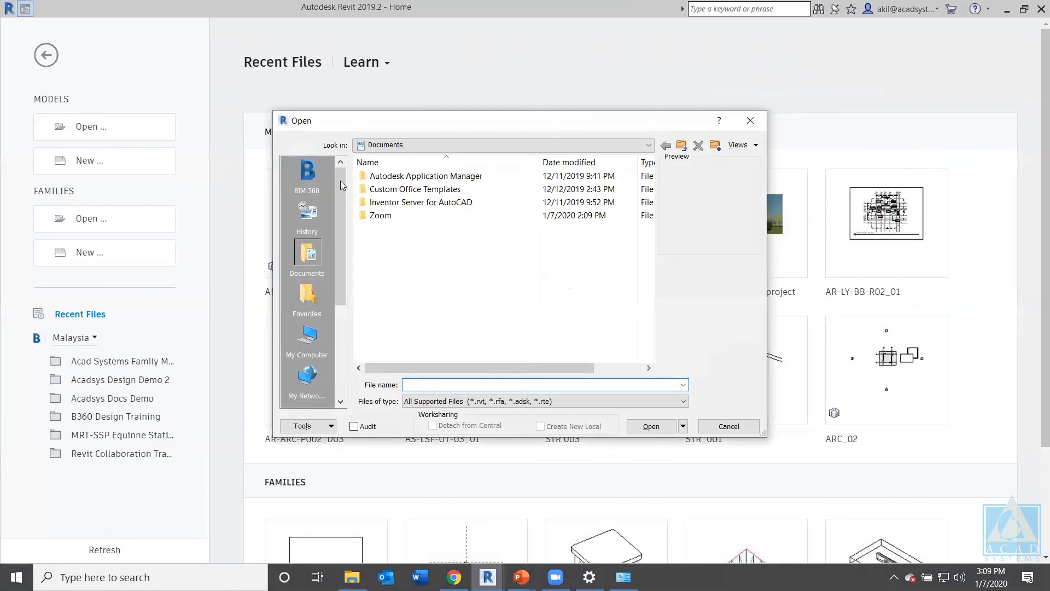
click(298, 174)
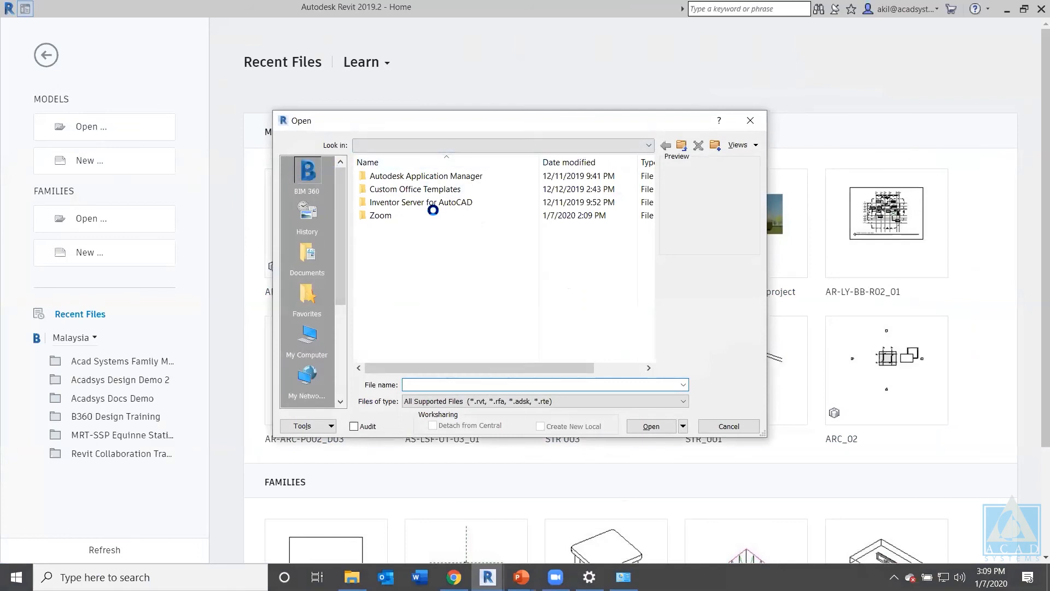
click(391, 177)
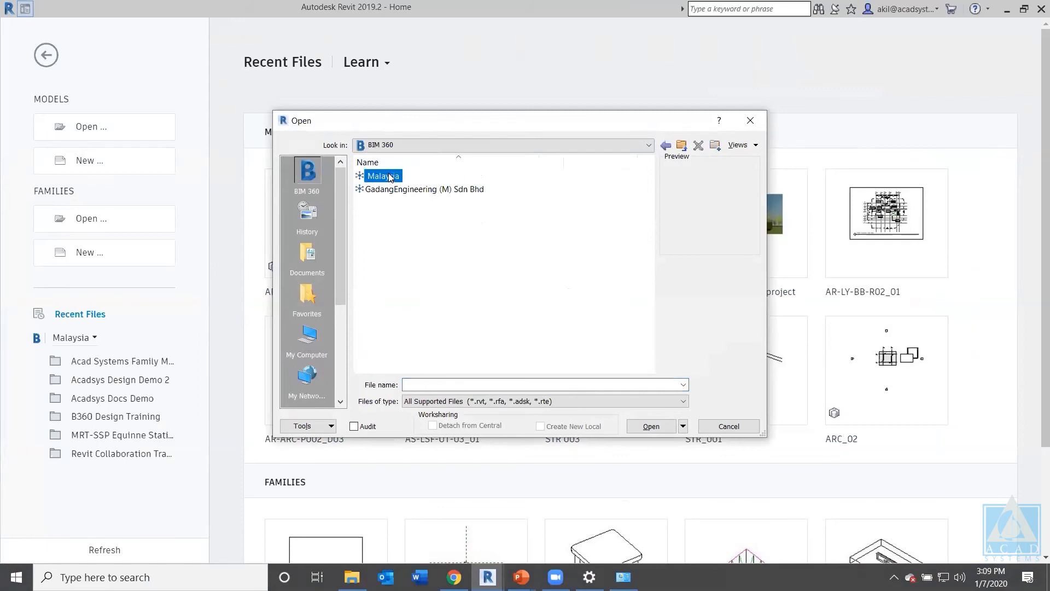
double_click(391, 177)
click(395, 177)
double_click(400, 178)
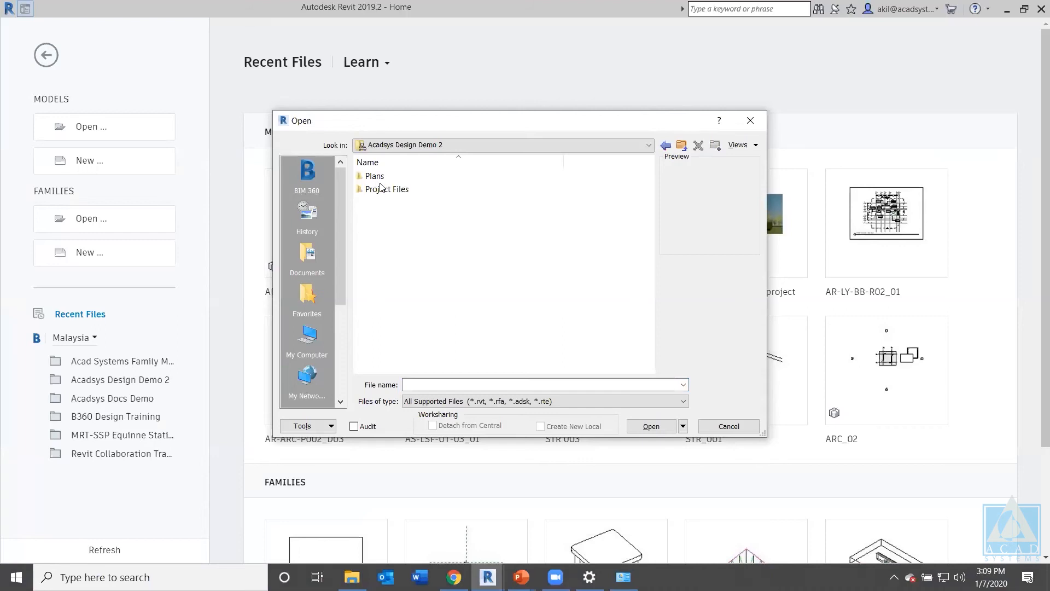
click(383, 189)
double_click(386, 190)
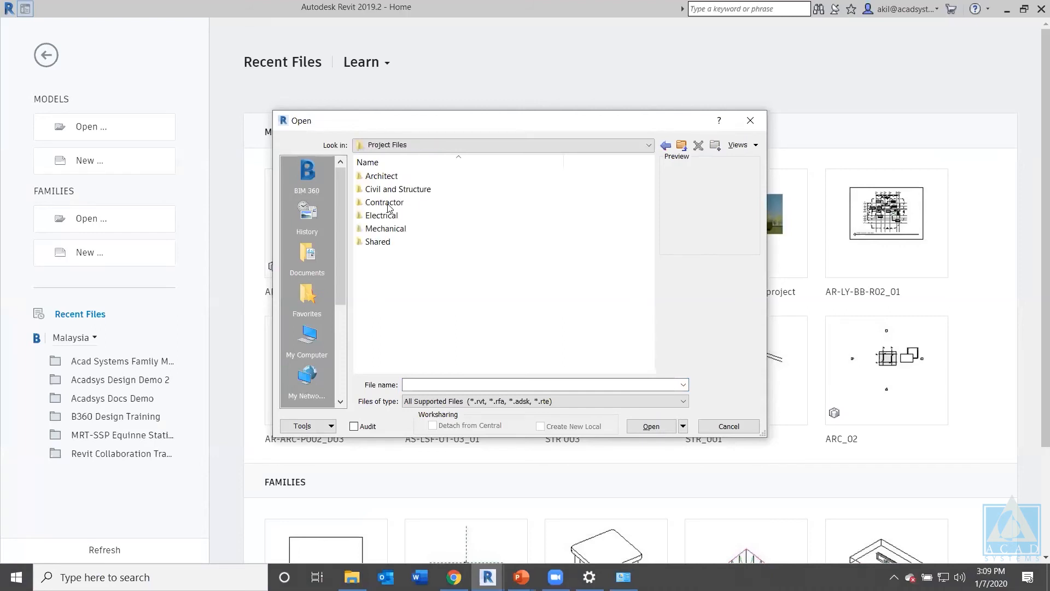
click(394, 189)
double_click(394, 189)
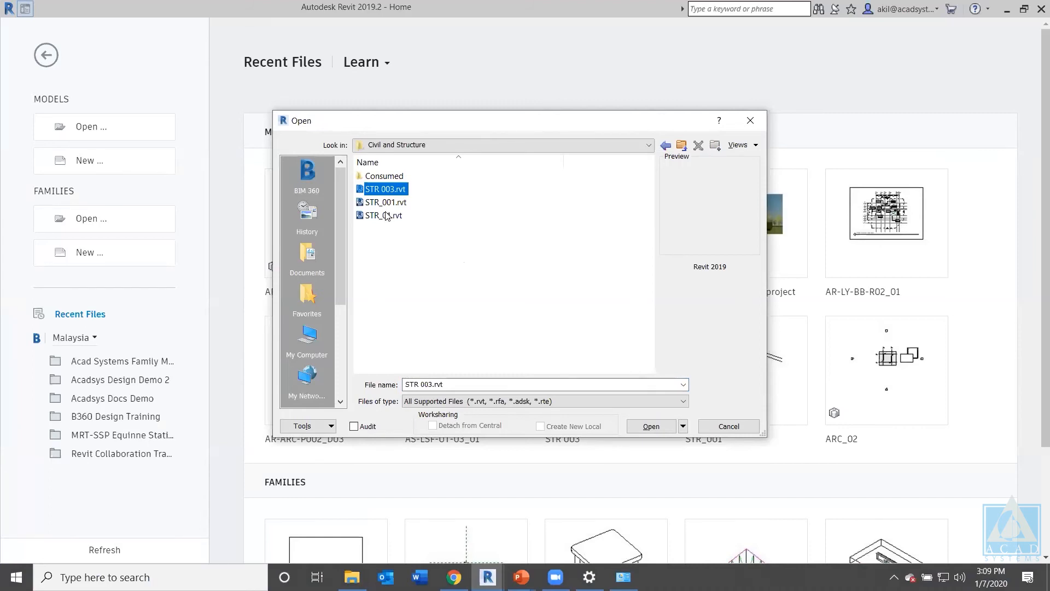
click(387, 218)
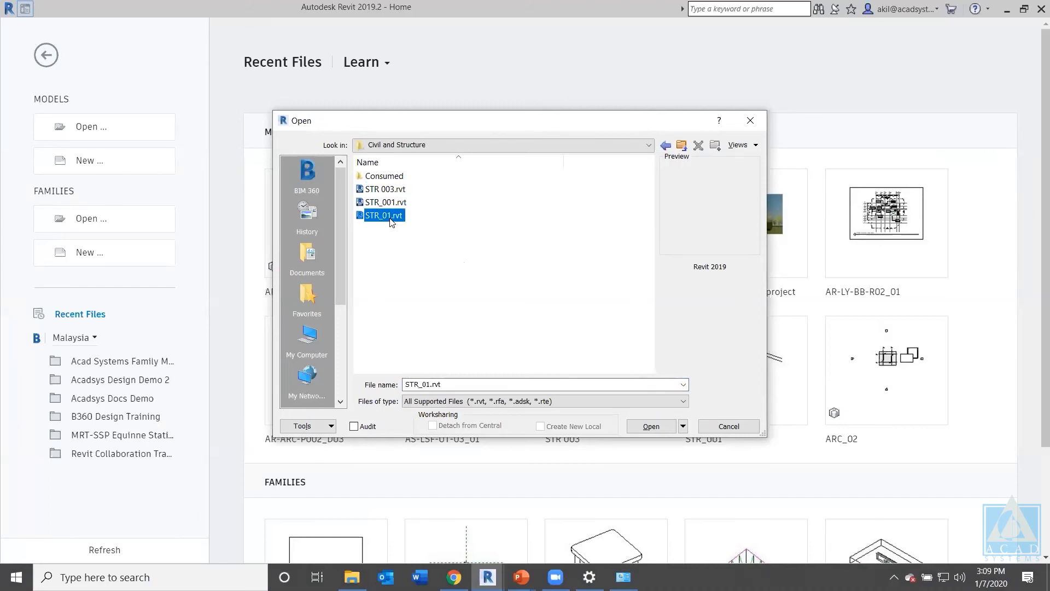
double_click(391, 217)
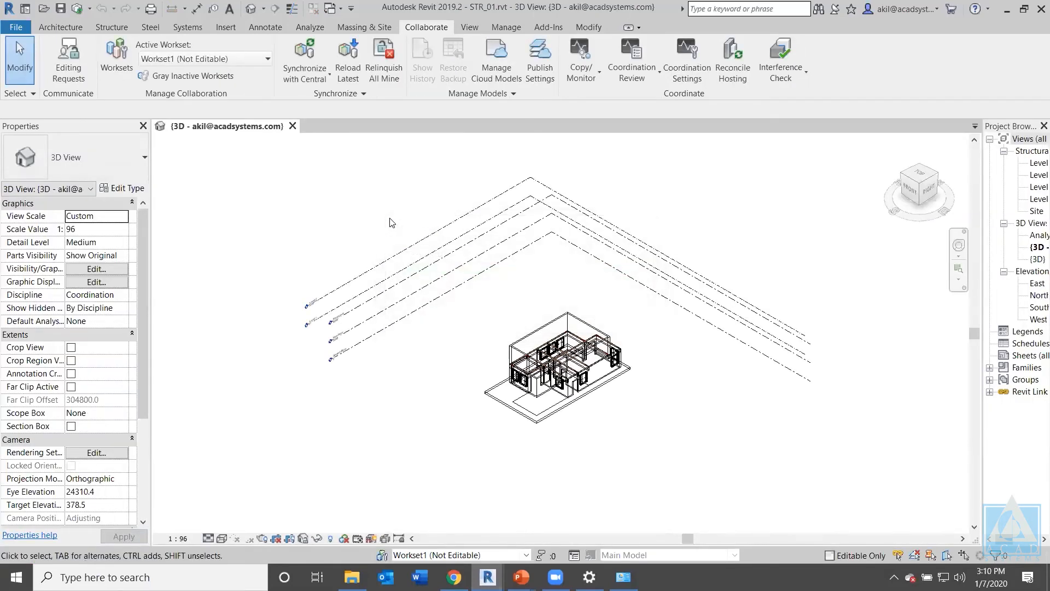
Delete the linked ARC_02.rvt architectural model from the 3D view and remove its link from the project.
scroll(547, 410, up, 4)
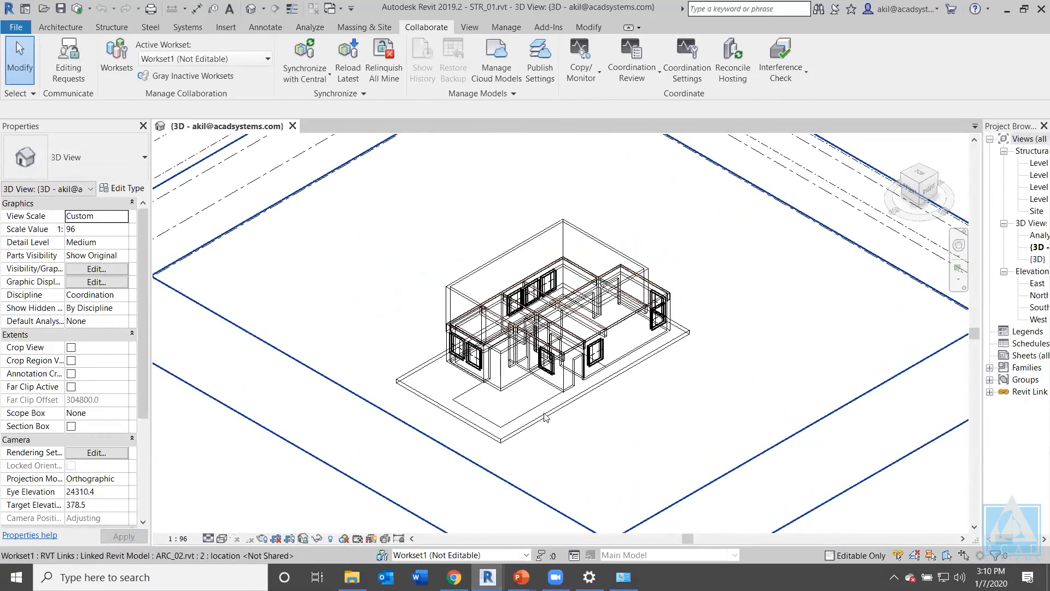
click(545, 418)
key(Delete)
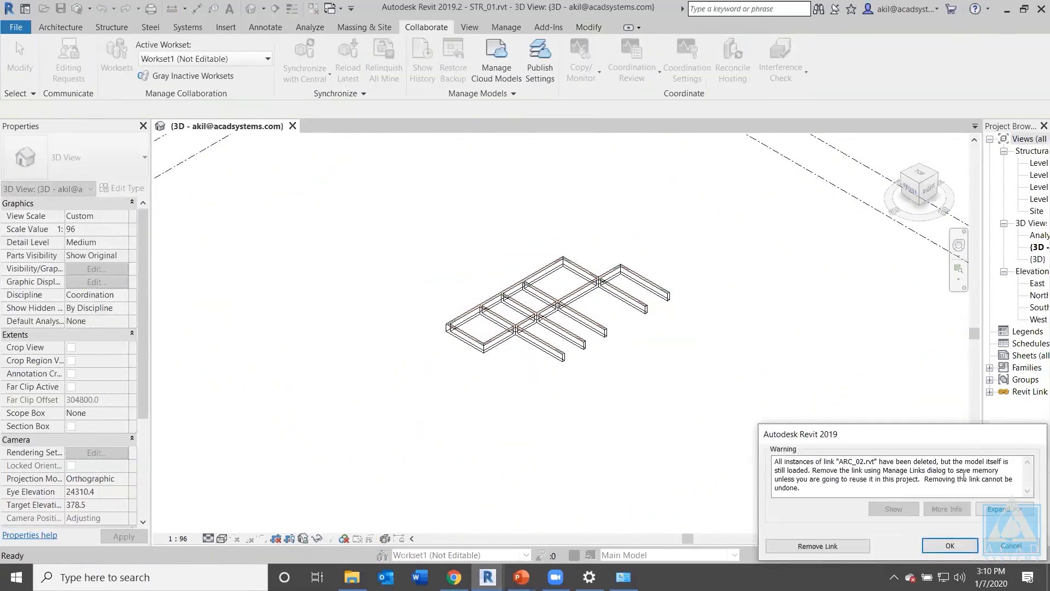
click(827, 546)
scroll(655, 283, up, 3)
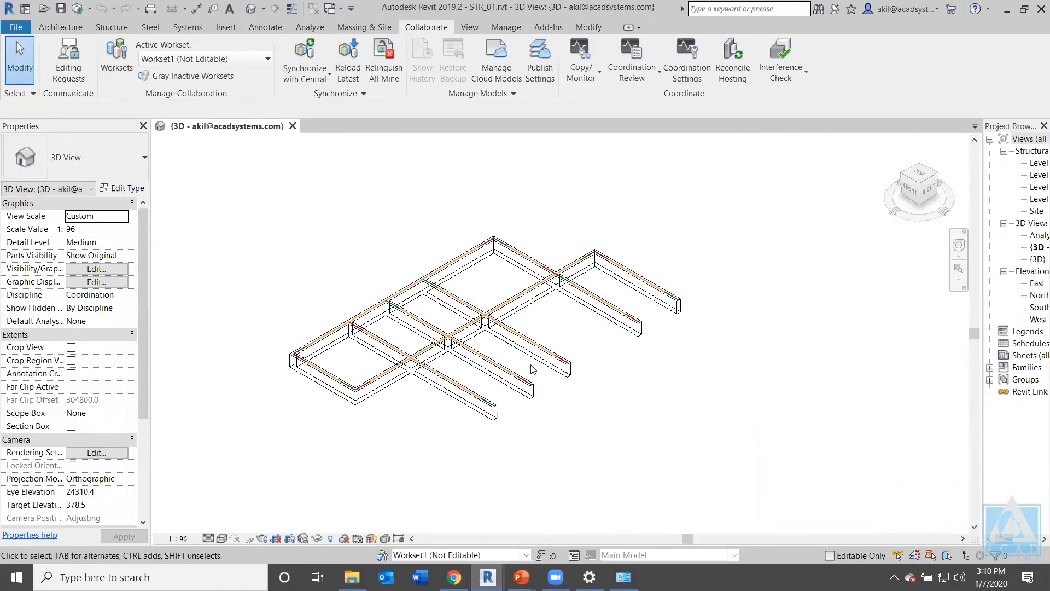
scroll(530, 366, down, 2)
middle_drag(547, 394, 553, 390)
scroll(536, 385, up, 2)
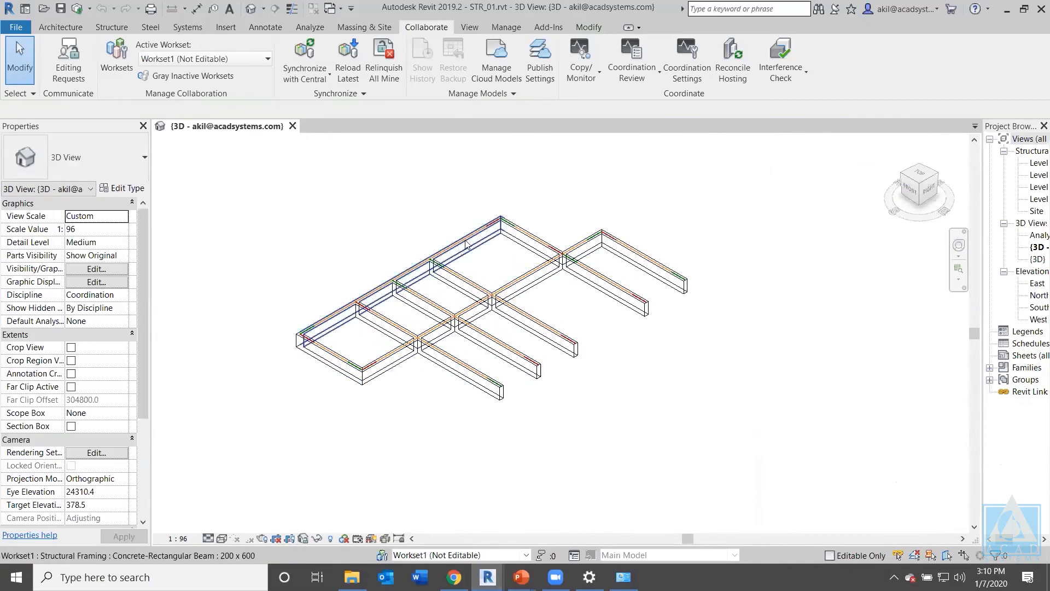
scroll(570, 284, down, 4)
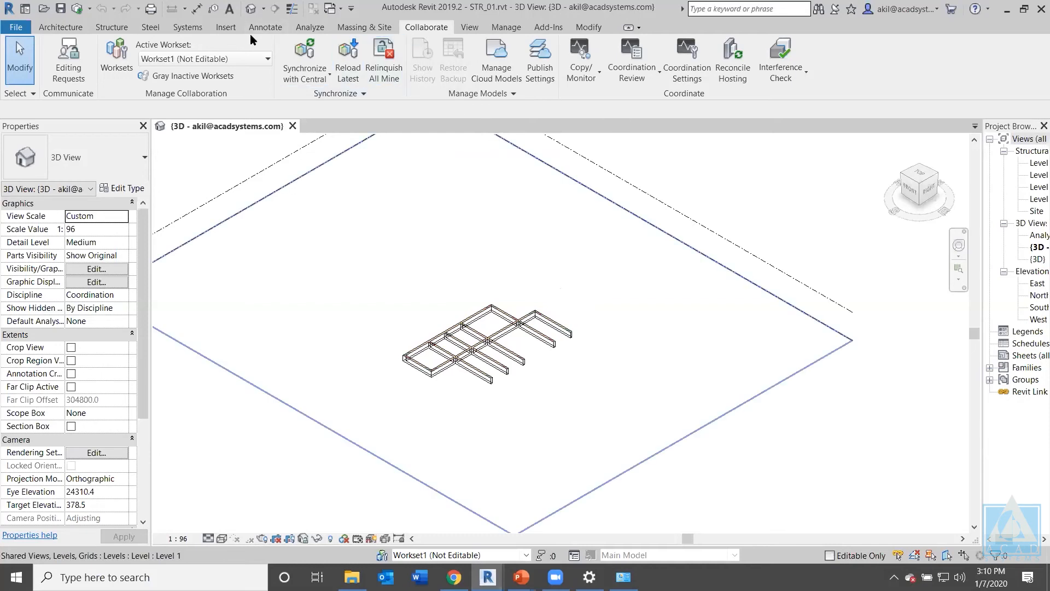
Link the cloud model ARC_02.rvt from the Architect folder in Project Files, positioned Auto - Origin to Origin, and dismiss the nested-links message.
click(222, 27)
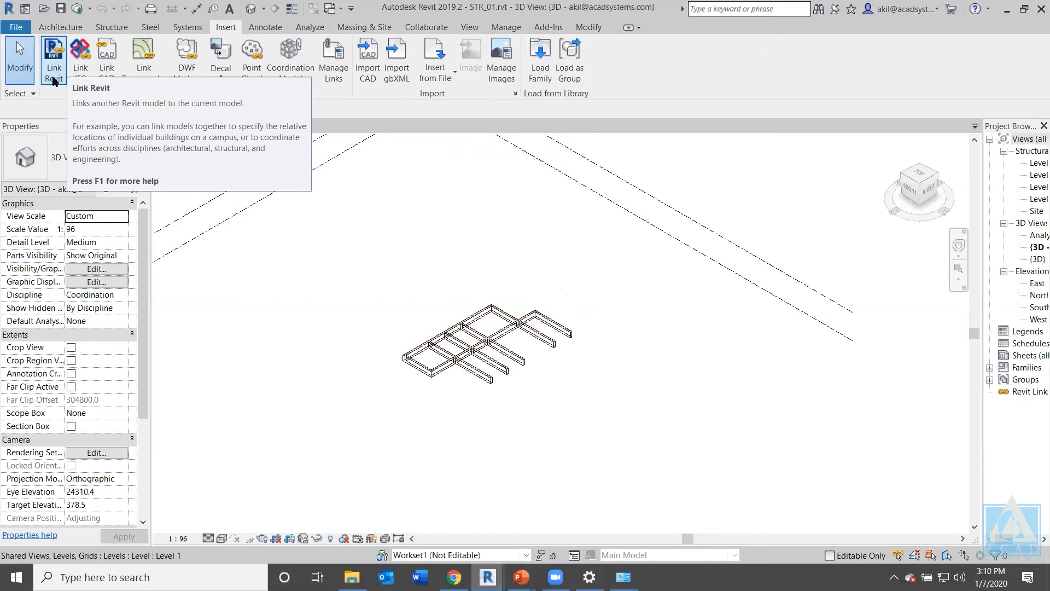
click(54, 76)
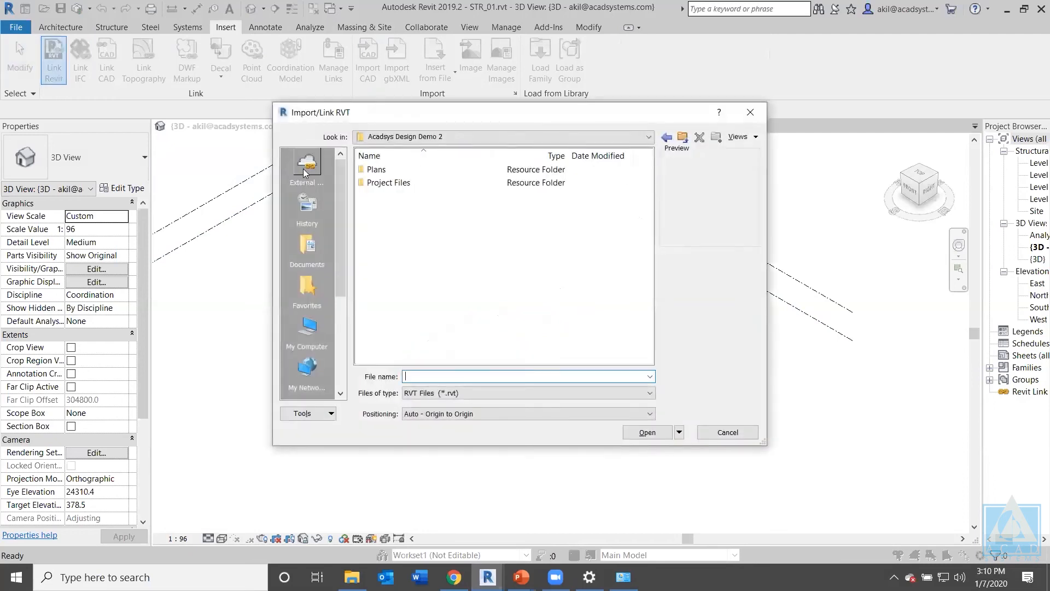
double_click(394, 184)
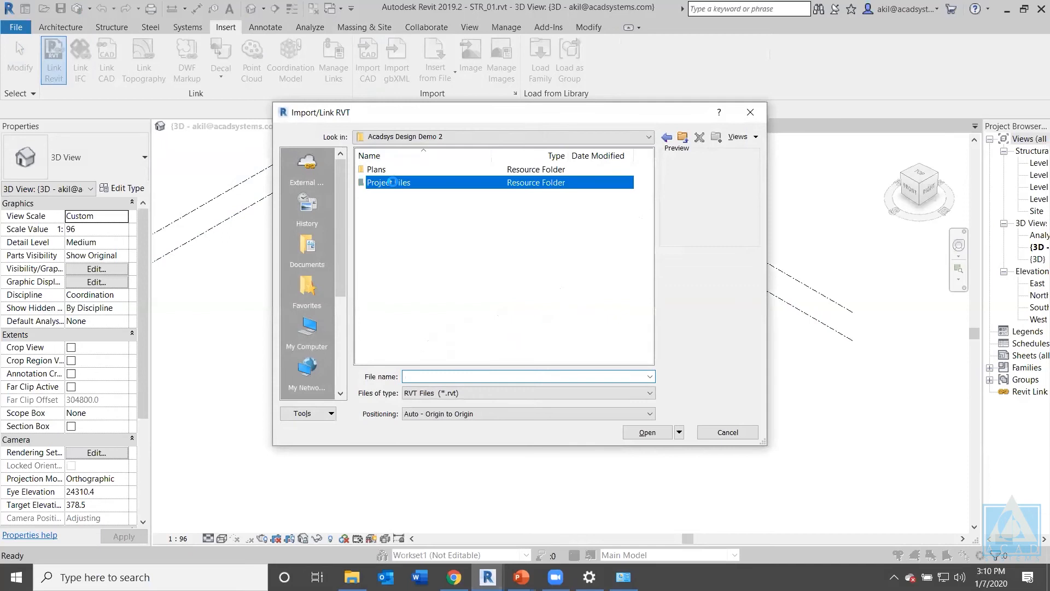
click(392, 171)
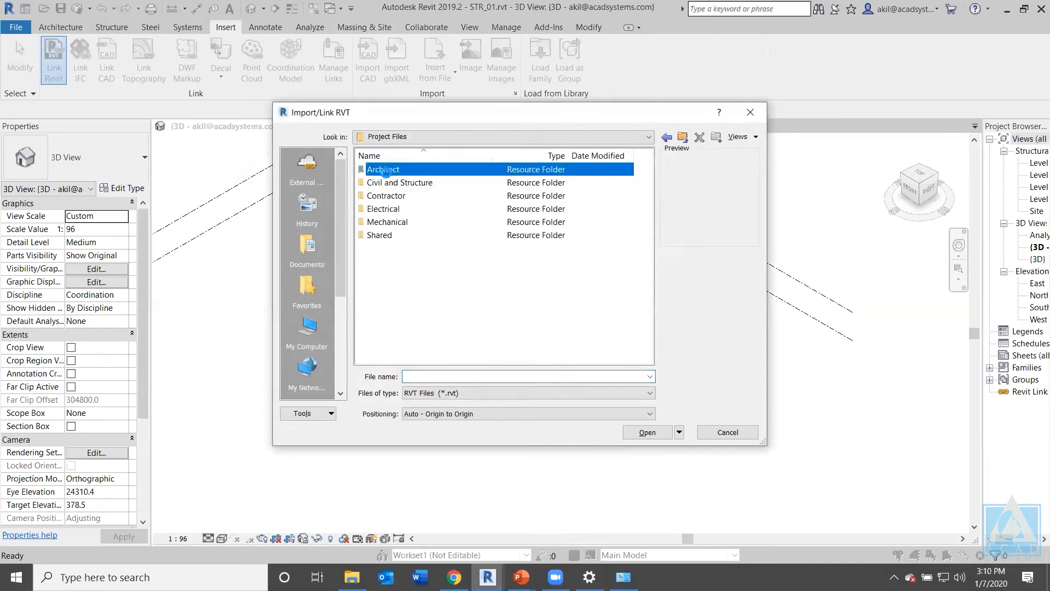
click(396, 198)
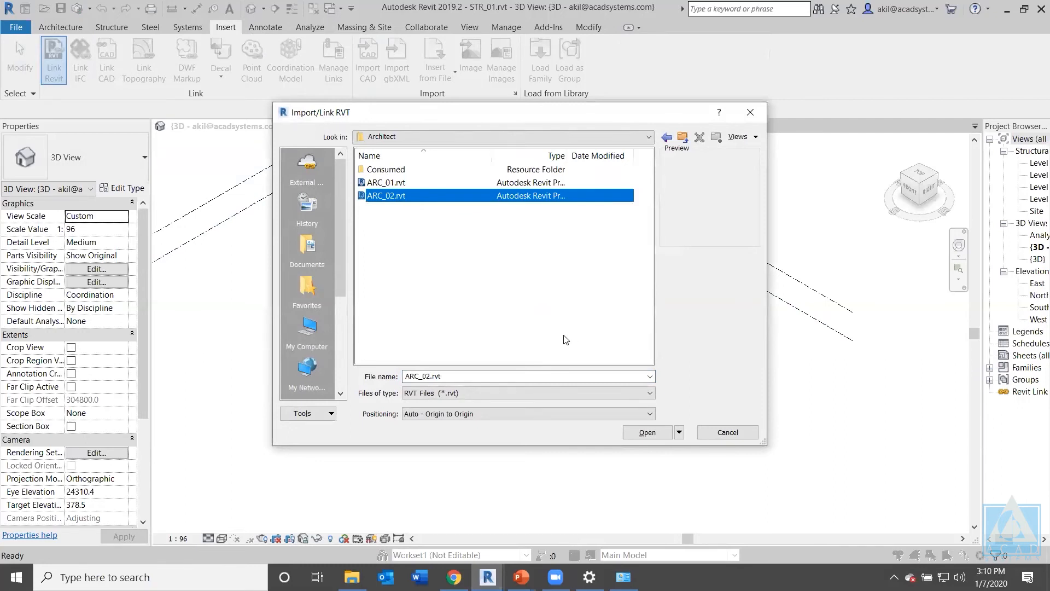
click(650, 433)
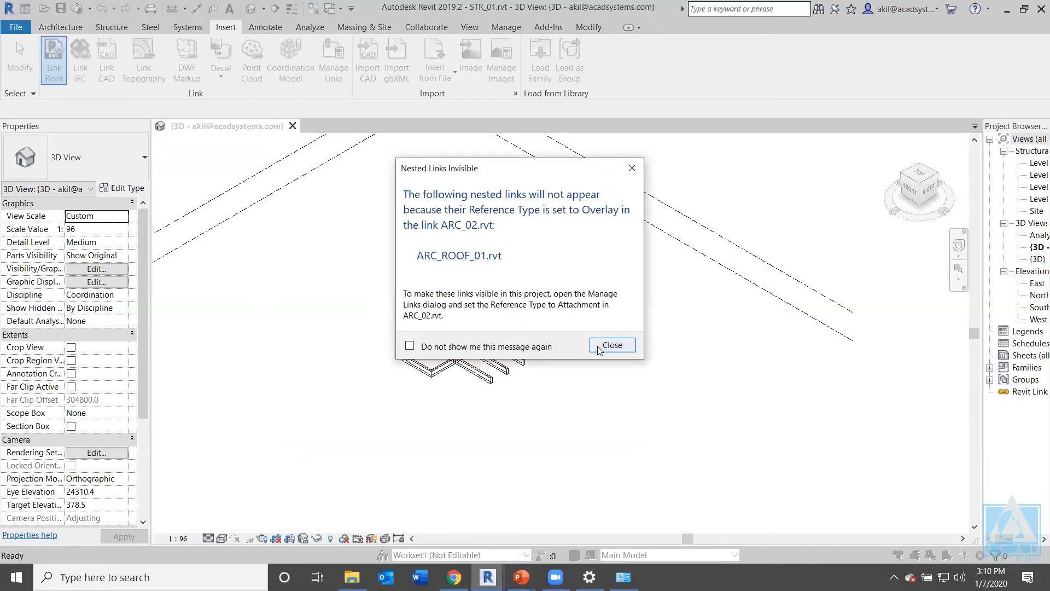
click(592, 344)
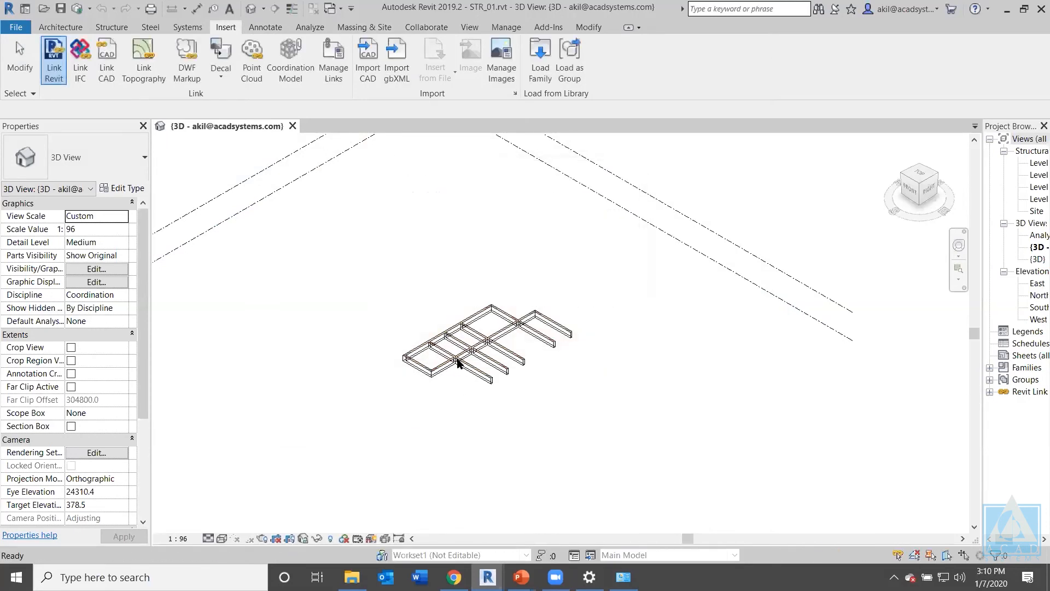
Keep the 3D view's discipline at Coordination and change its visual style to show the model with shaded surfaces.
click(124, 295)
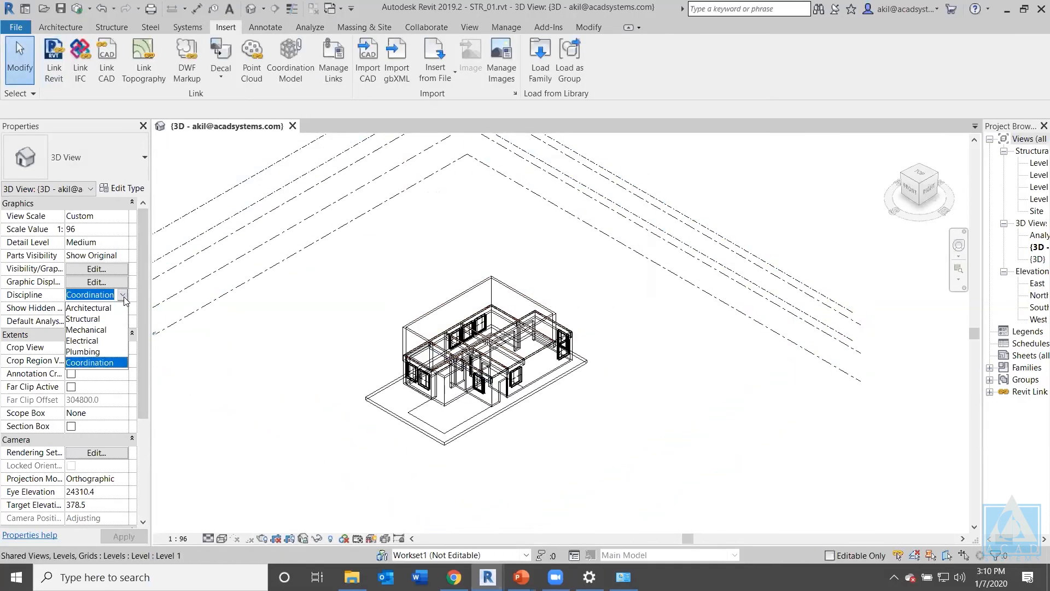
click(101, 363)
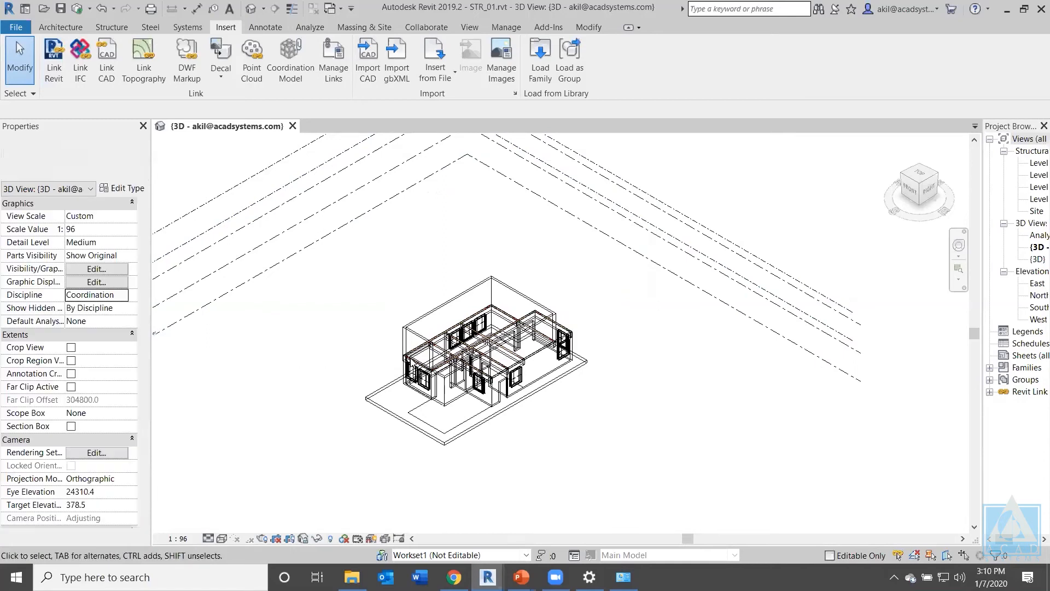
click(225, 541)
click(262, 495)
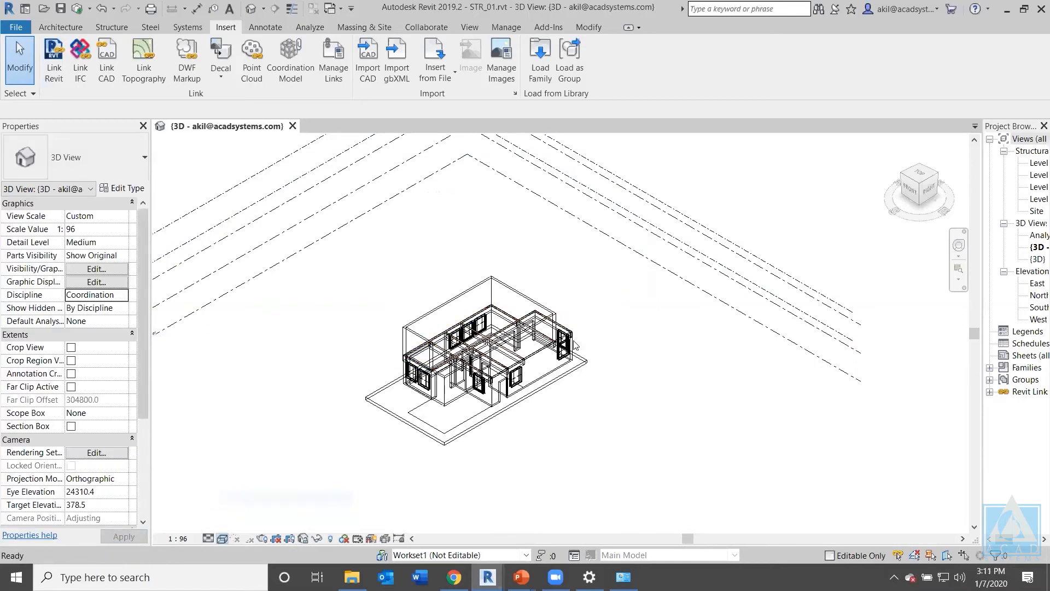
Examine how the relinked architectural building fits the structural beams, viewing it from above and from its left and front sides.
scroll(407, 385, up, 4)
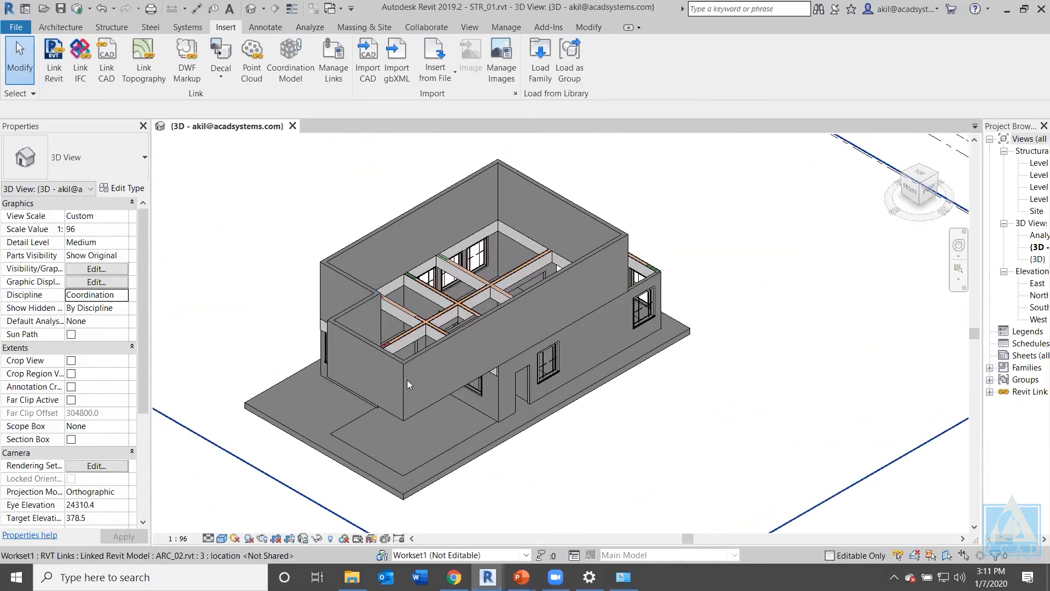
scroll(362, 393, up, 2)
scroll(434, 395, down, 3)
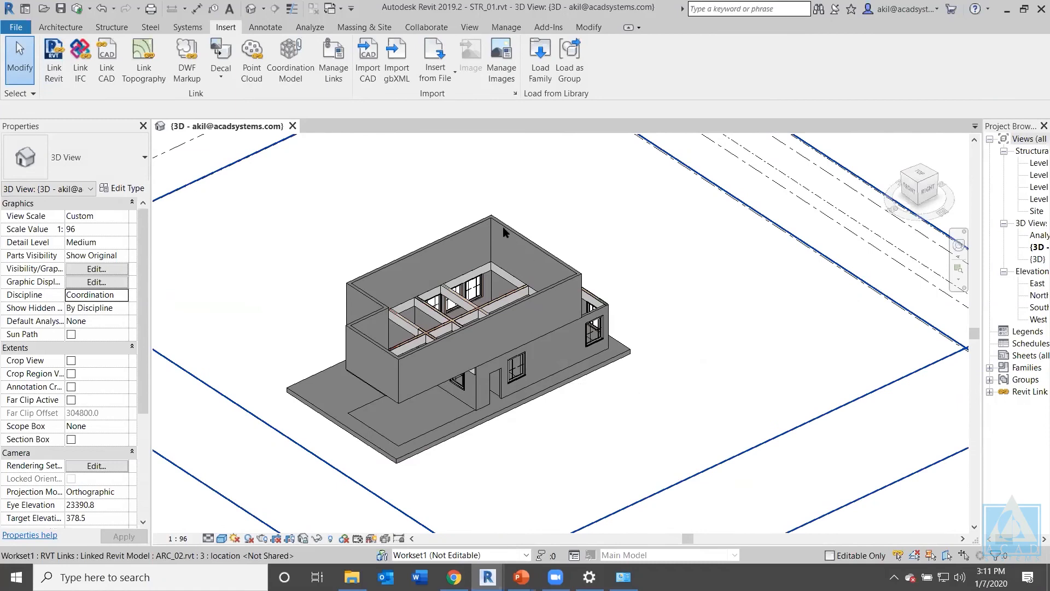
scroll(476, 338, down, 3)
shift+middle_drag(476, 338, 553, 281)
scroll(534, 272, up, 2)
middle_drag(523, 346, 567, 345)
scroll(601, 315, up, 2)
scroll(508, 375, up, 4)
scroll(507, 375, down, 2)
scroll(522, 343, down, 4)
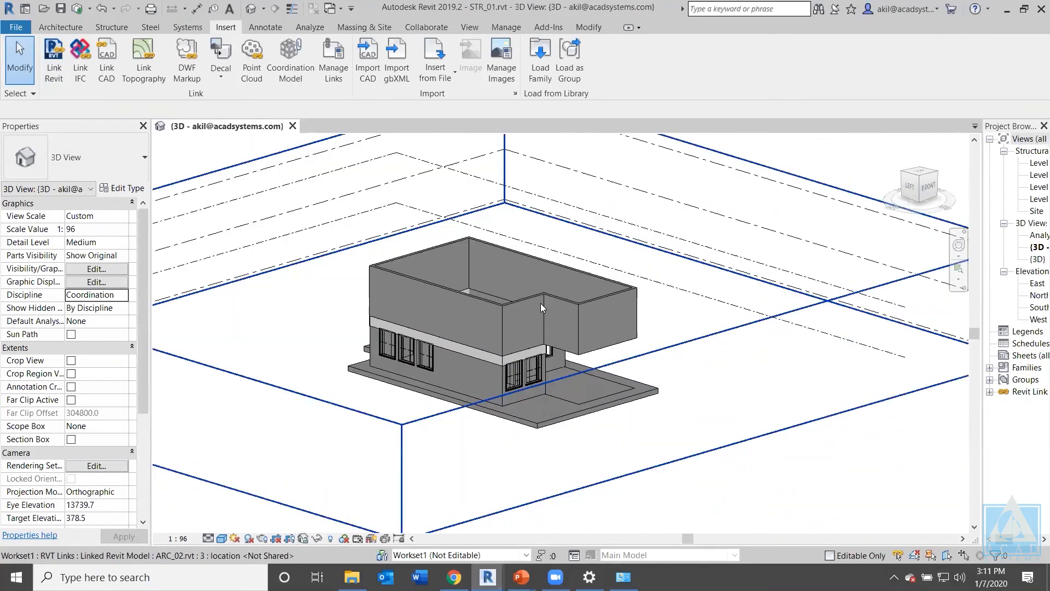
Check the linked ARC_02.rvt model's extents by selecting it, clear the selection, and inspect the beams inside the upper walls.
click(541, 304)
scroll(540, 304, down, 3)
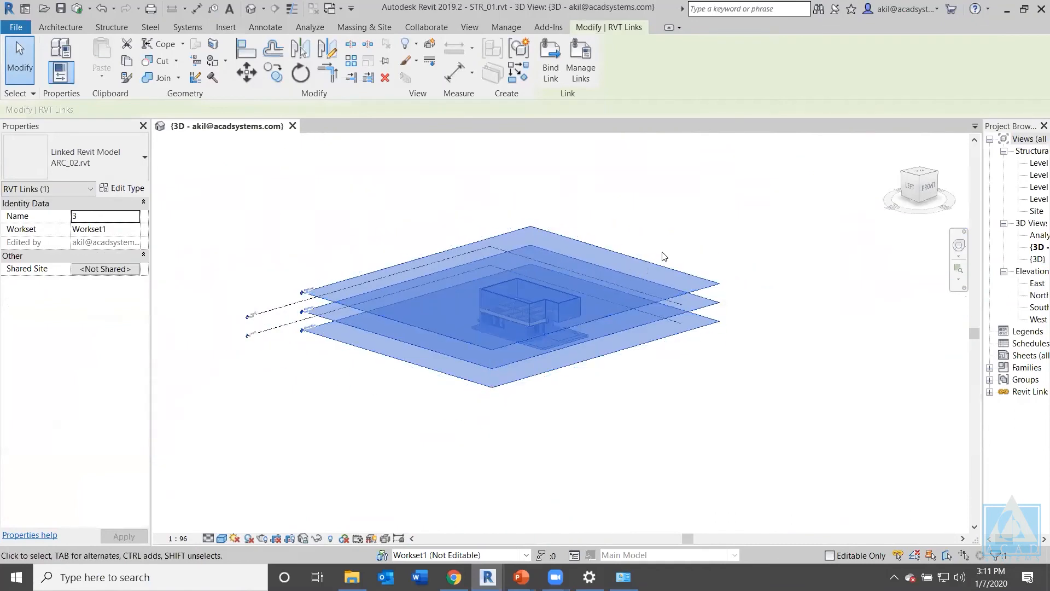
click(661, 257)
shift+middle_drag(604, 305, 436, 383)
scroll(478, 357, up, 5)
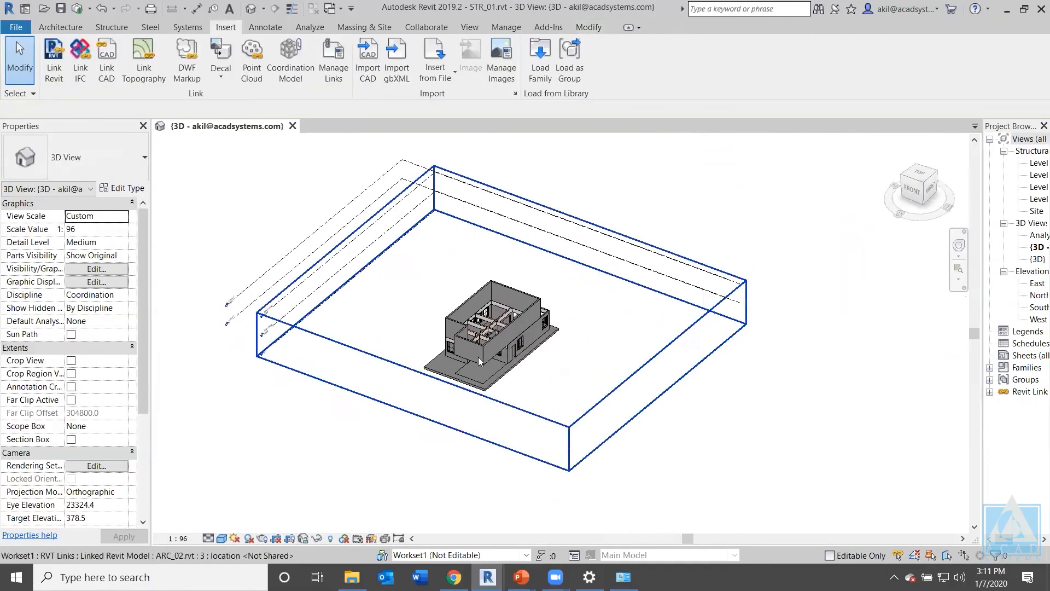
scroll(490, 324, up, 2)
middle_drag(514, 351, 549, 446)
shift+middle_drag(550, 446, 517, 421)
middle_drag(538, 412, 553, 348)
scroll(503, 383, up, 2)
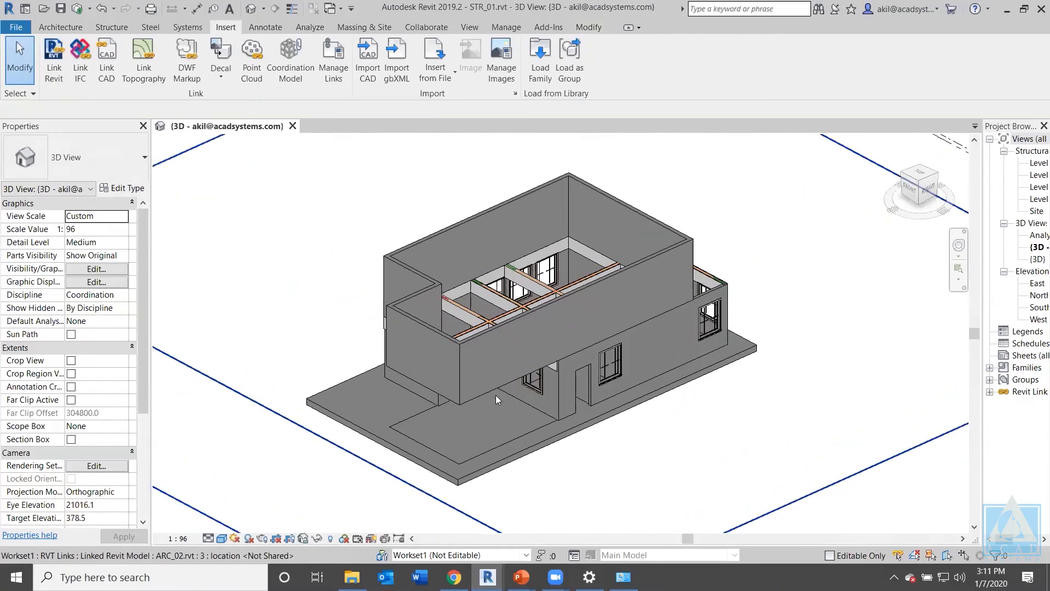
shift+middle_drag(488, 403, 504, 391)
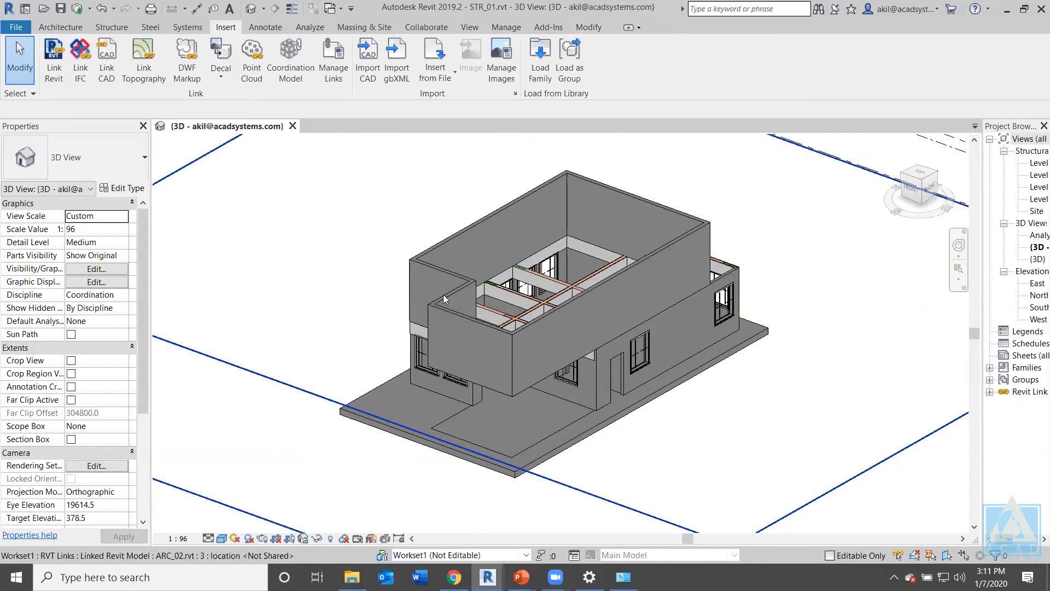
scroll(452, 286, down, 2)
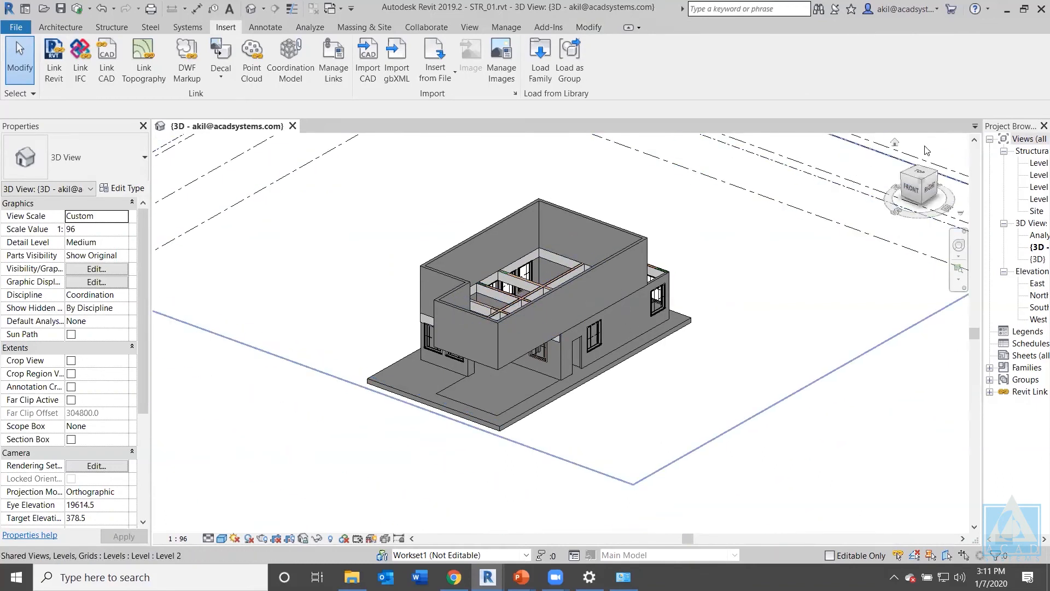
Widen the Project Browser and open the Level 2 structural plan with its grids and linked walls in view.
drag(983, 150, 900, 181)
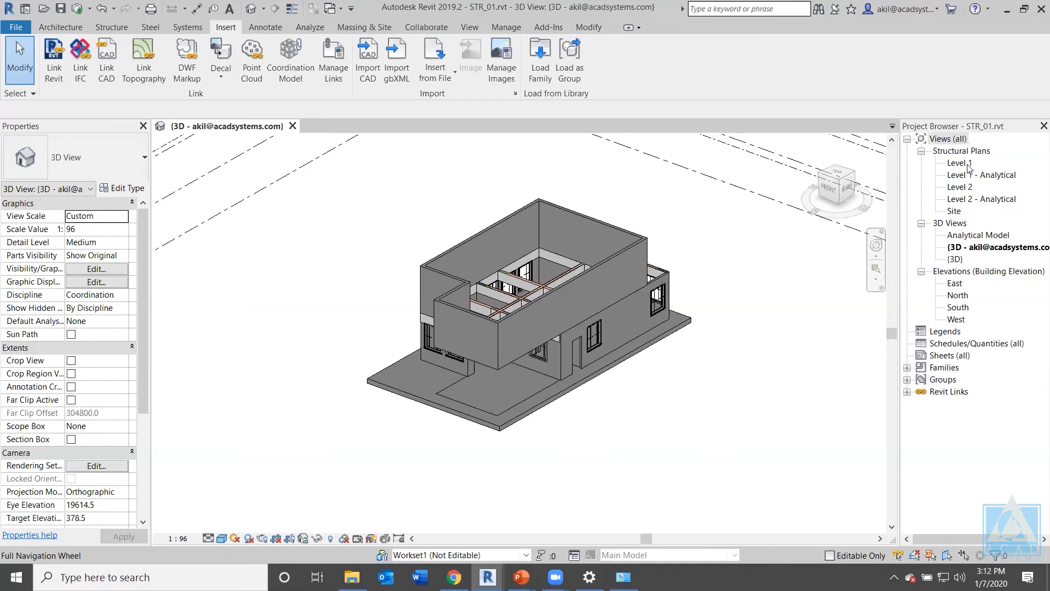
double_click(967, 190)
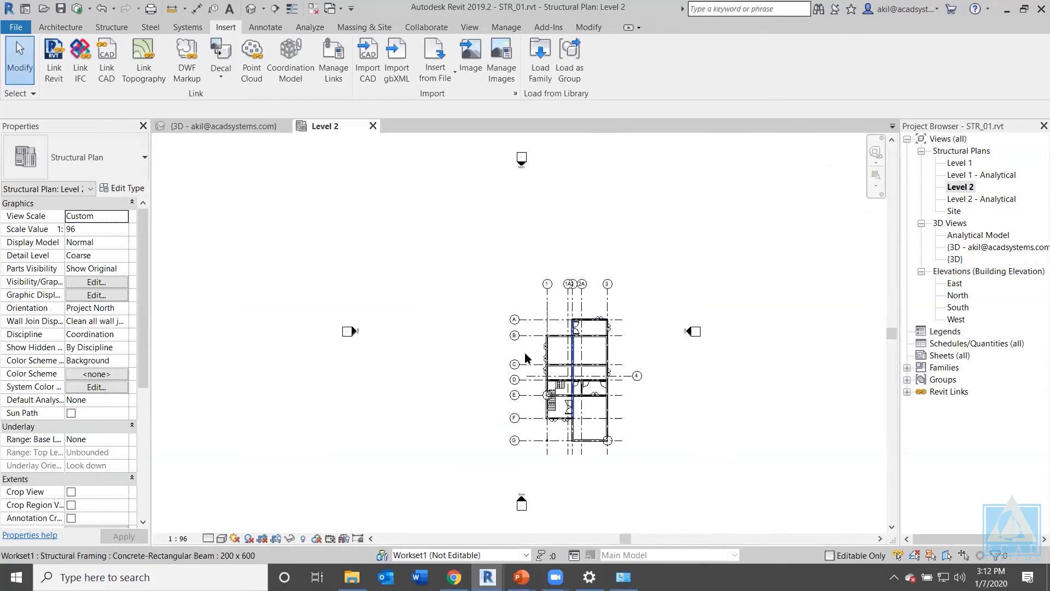
scroll(588, 411, up, 3)
middle_drag(588, 411, 571, 409)
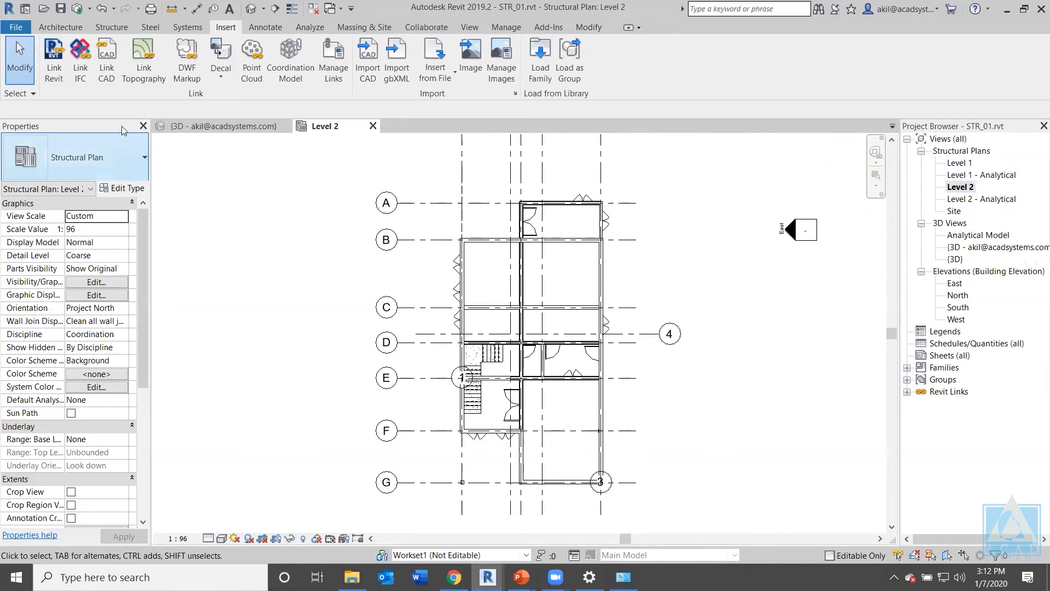
Place a 200 x 600 Concrete-Rectangular Beam on the Level 2 plan along grid 3, from grid A to grid G.
click(102, 34)
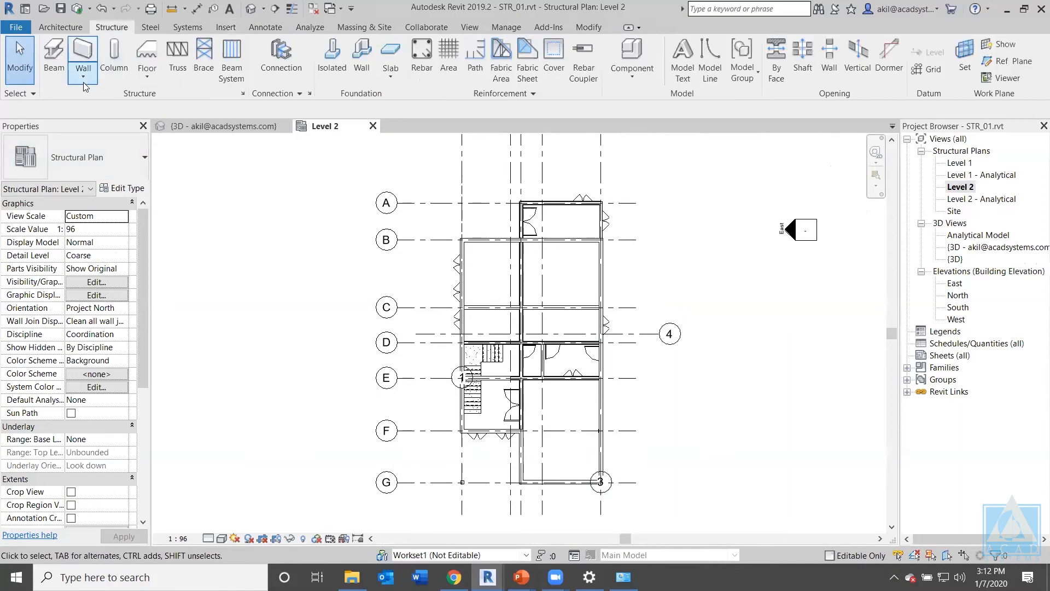
click(57, 55)
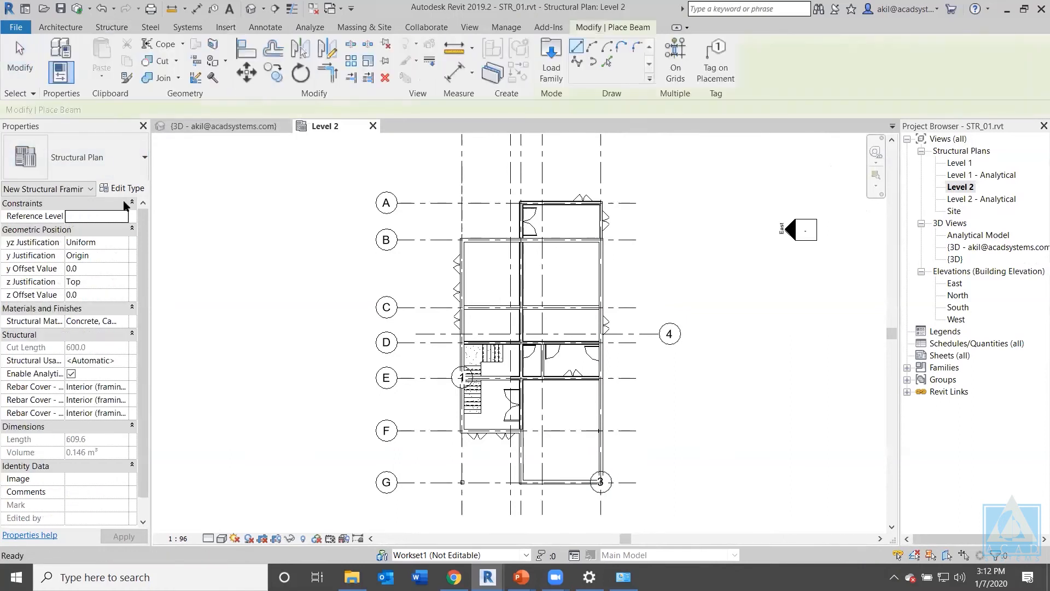
scroll(601, 211, up, 7)
click(602, 194)
scroll(600, 380, down, 6)
middle_drag(600, 396, 507, 201)
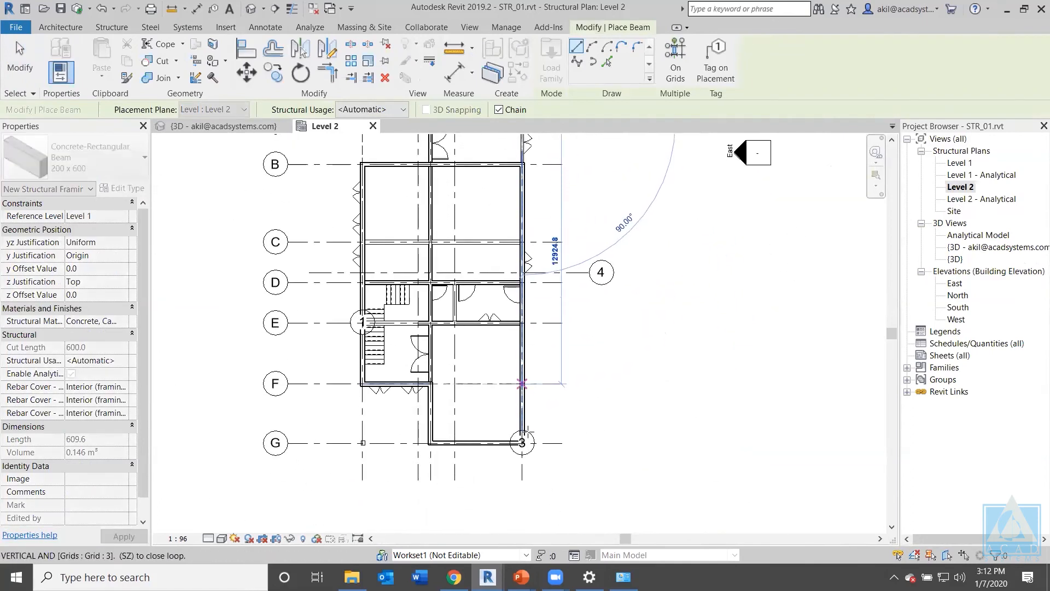
scroll(512, 447, up, 5)
scroll(512, 447, up, 1)
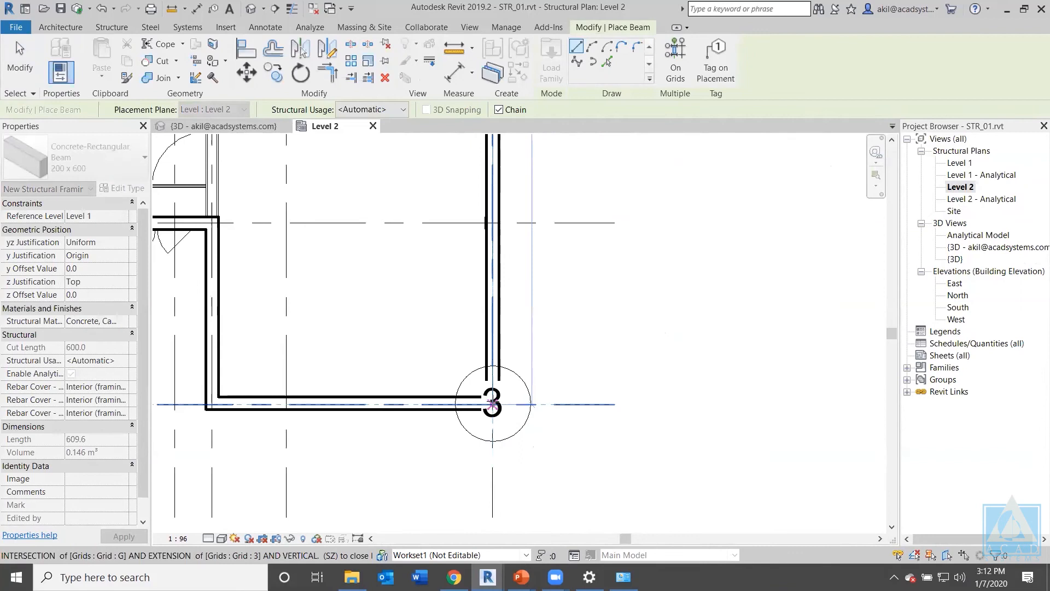
click(497, 405)
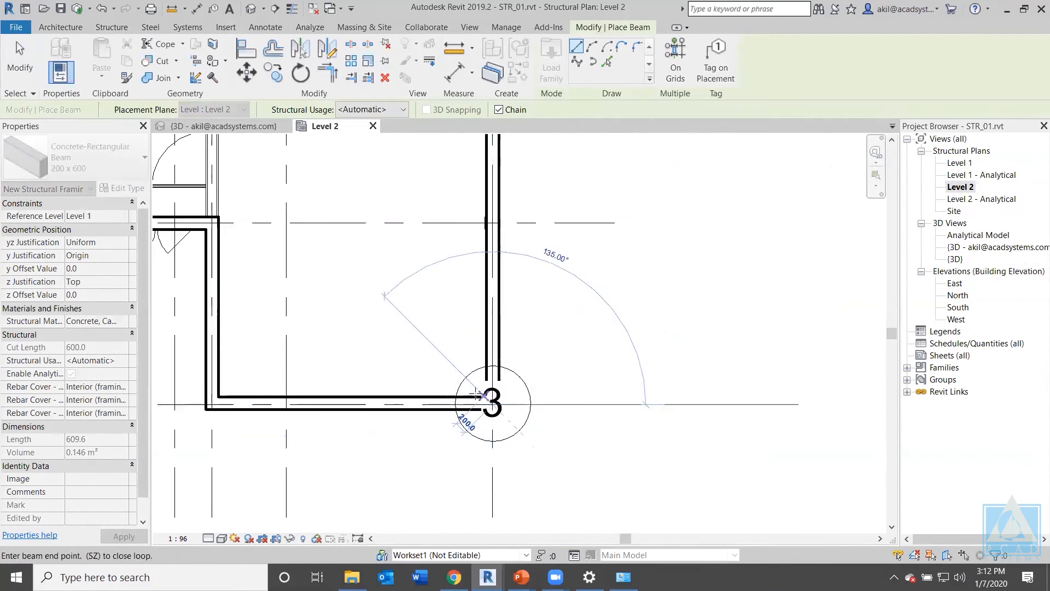
scroll(495, 403, down, 1)
key(Escape)
scroll(308, 359, down, 3)
middle_drag(499, 382, 549, 484)
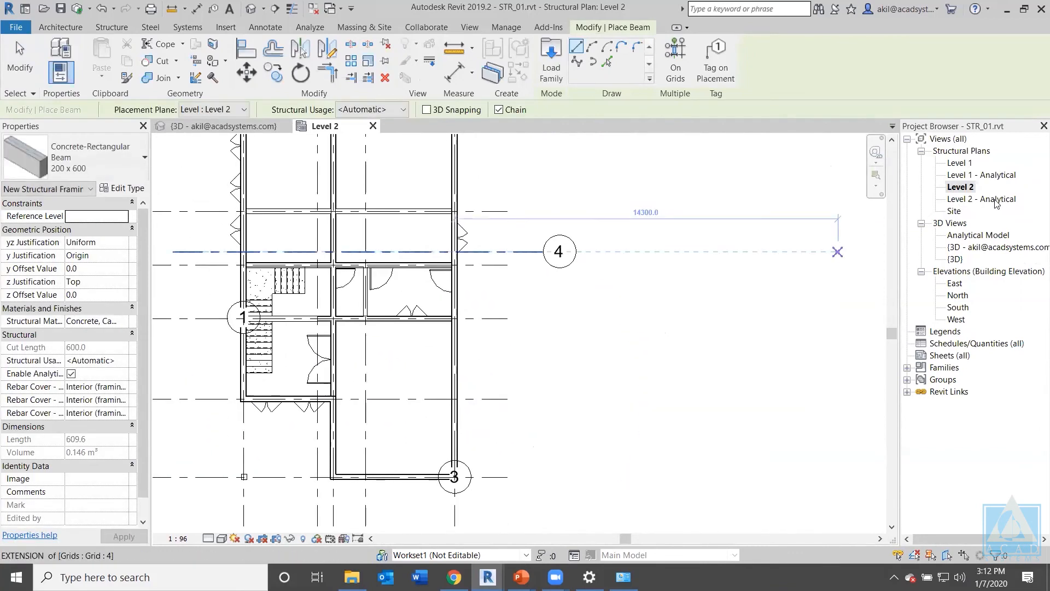
Open the Level 1 structural plan and set its discipline to Coordination.
double_click(960, 163)
scroll(462, 323, down, 3)
middle_drag(462, 332, 470, 412)
scroll(377, 241, up, 3)
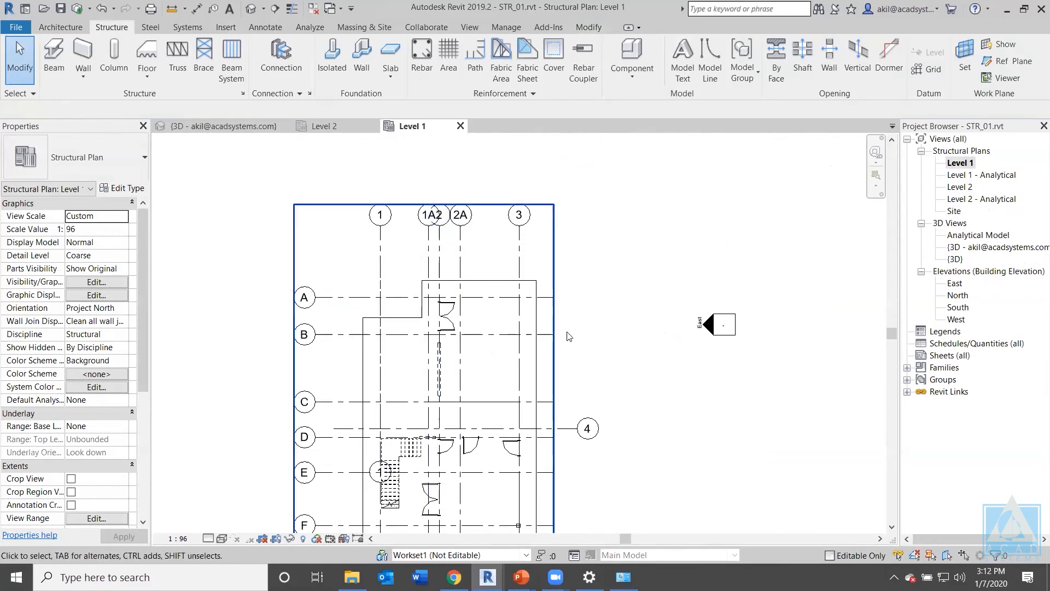
scroll(529, 296, down, 1)
middle_drag(529, 295, 522, 185)
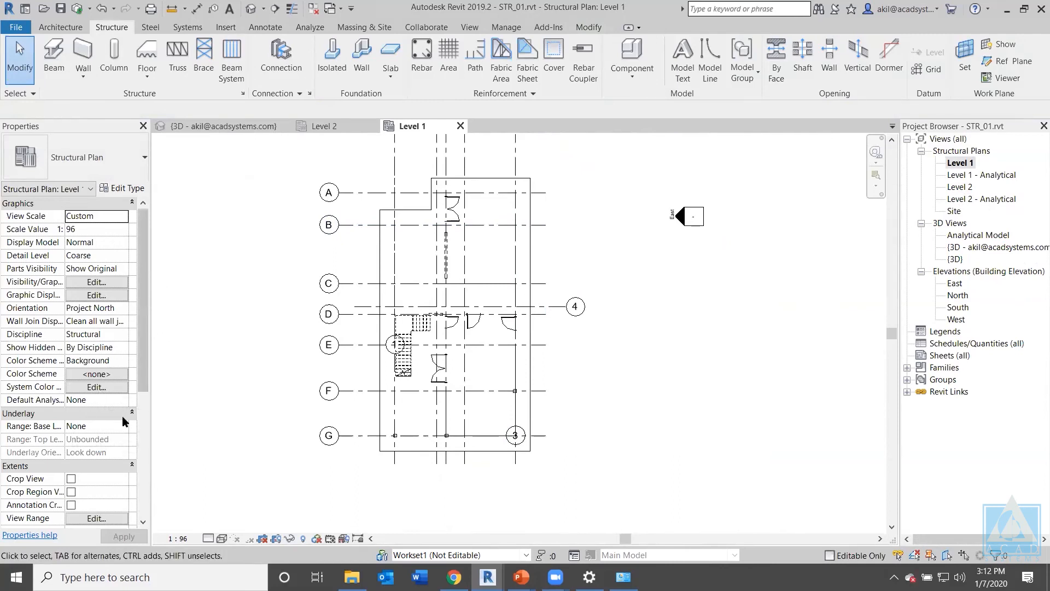
click(121, 337)
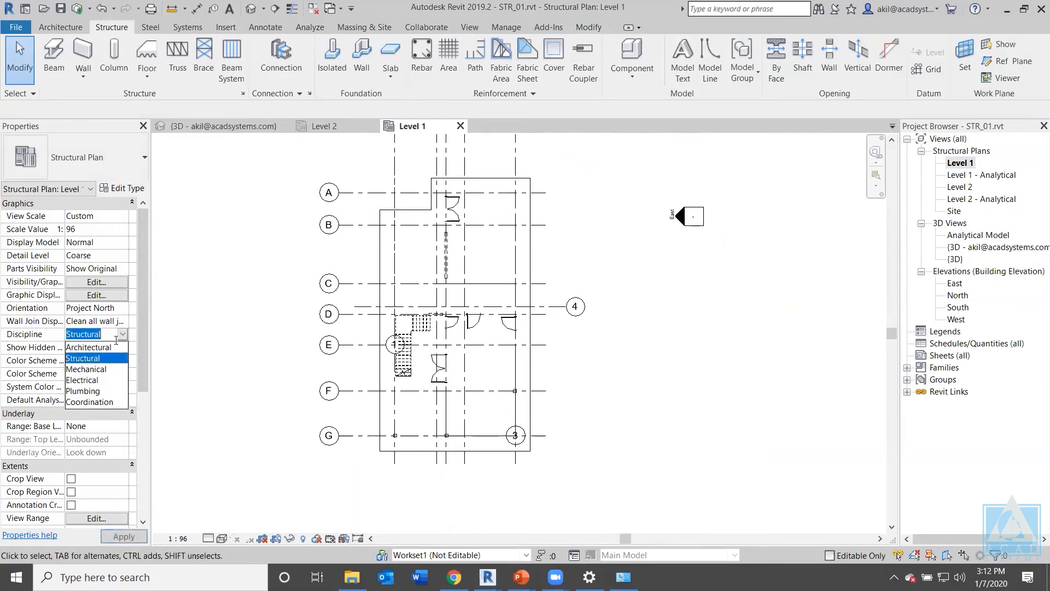
click(109, 405)
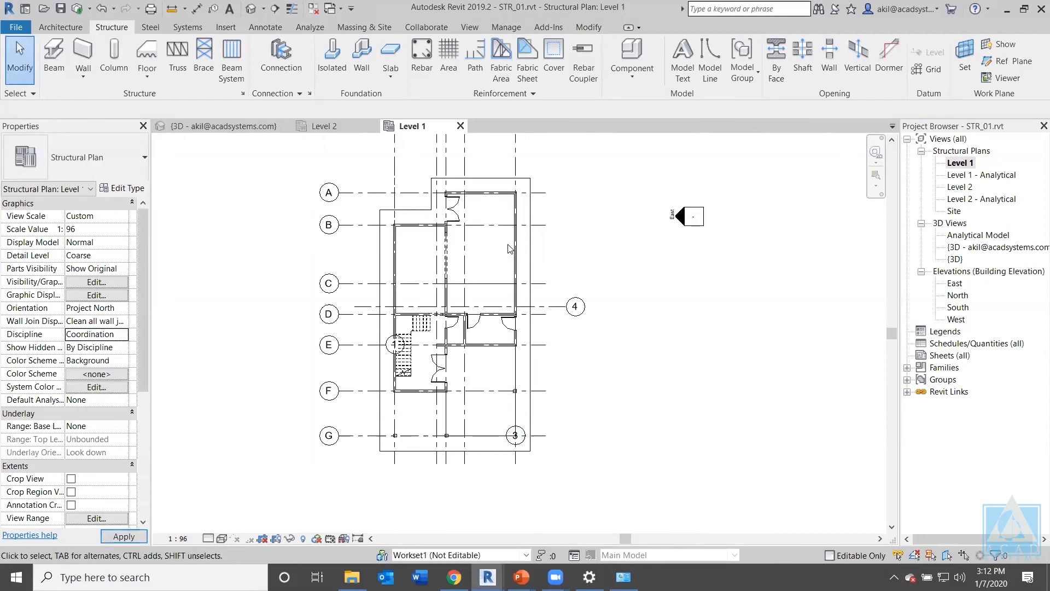
scroll(534, 230, up, 3)
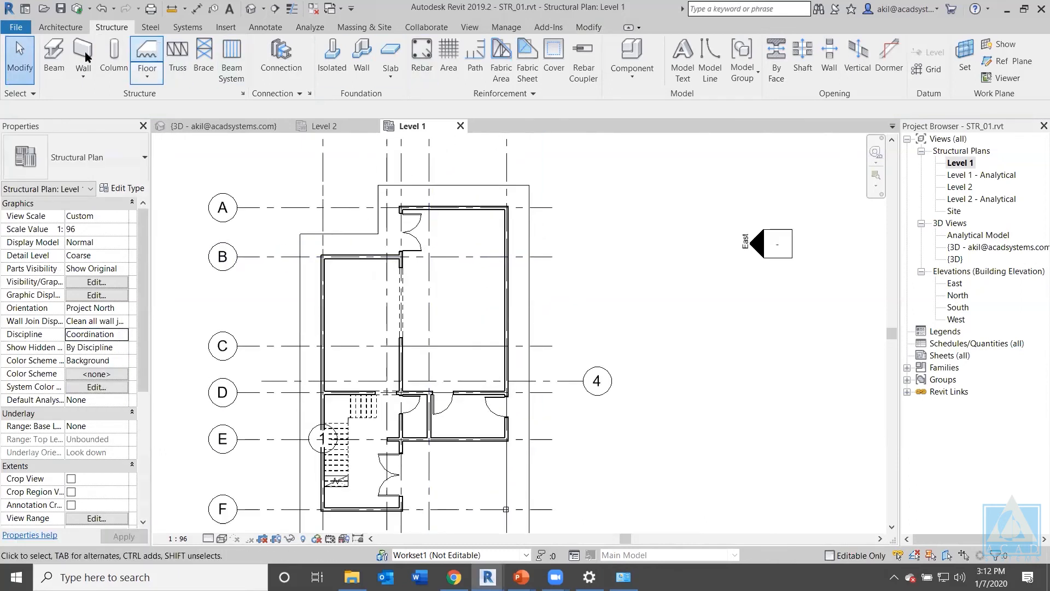
Place a 12 x 24 Concrete-Rectangular Beam on the Level 1 plan along grid A, from grid 3 to grid 2.
click(53, 55)
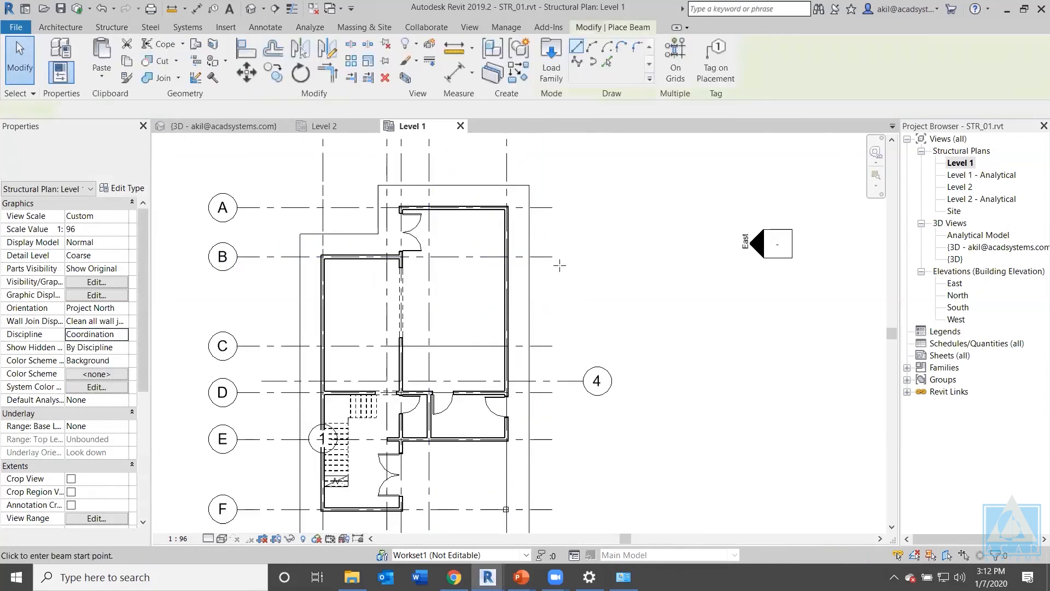
scroll(515, 213, up, 3)
click(507, 207)
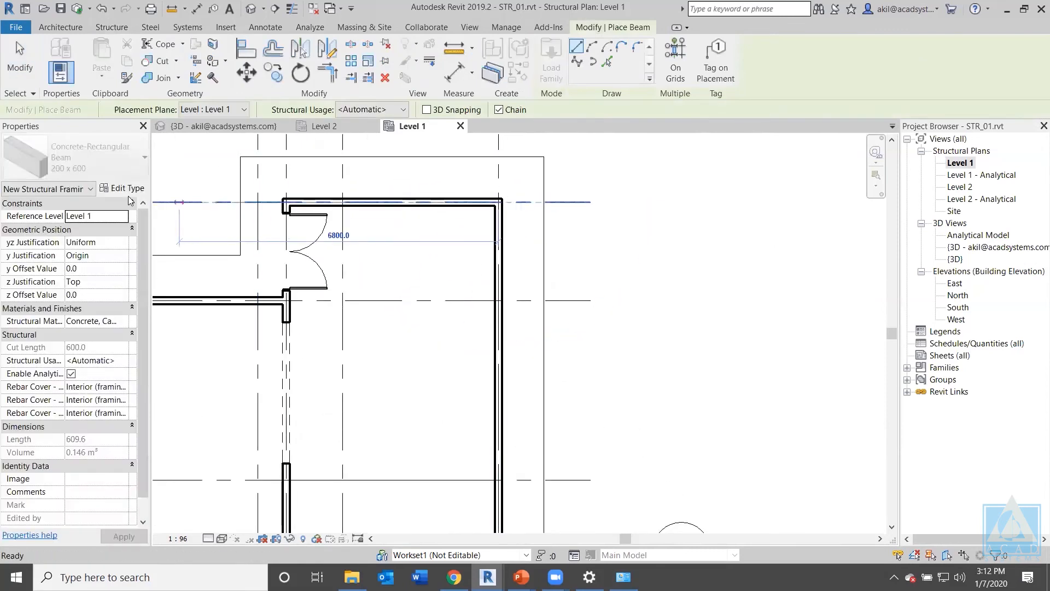
click(86, 164)
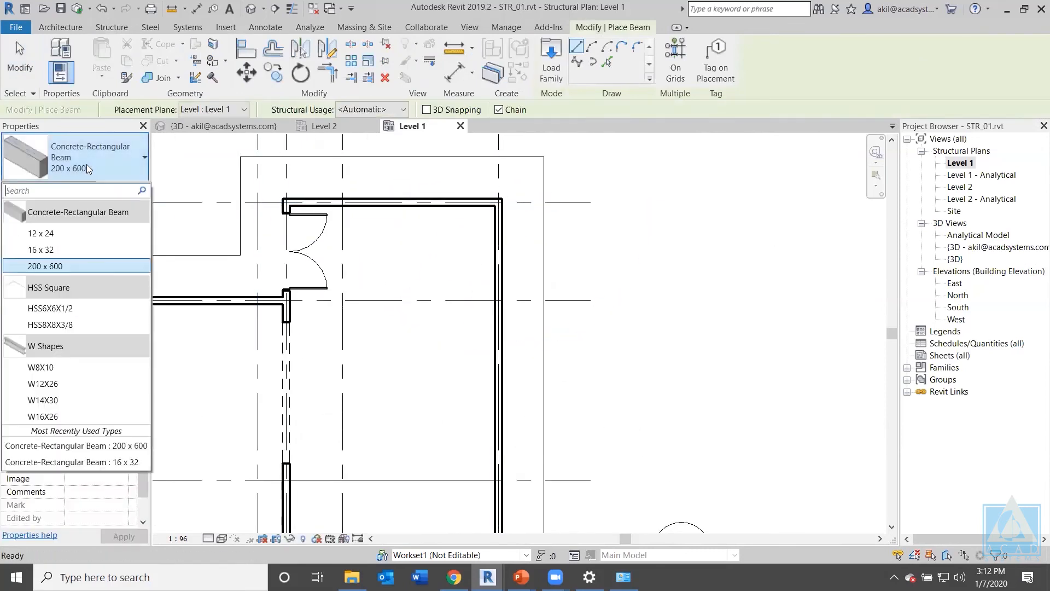
click(64, 235)
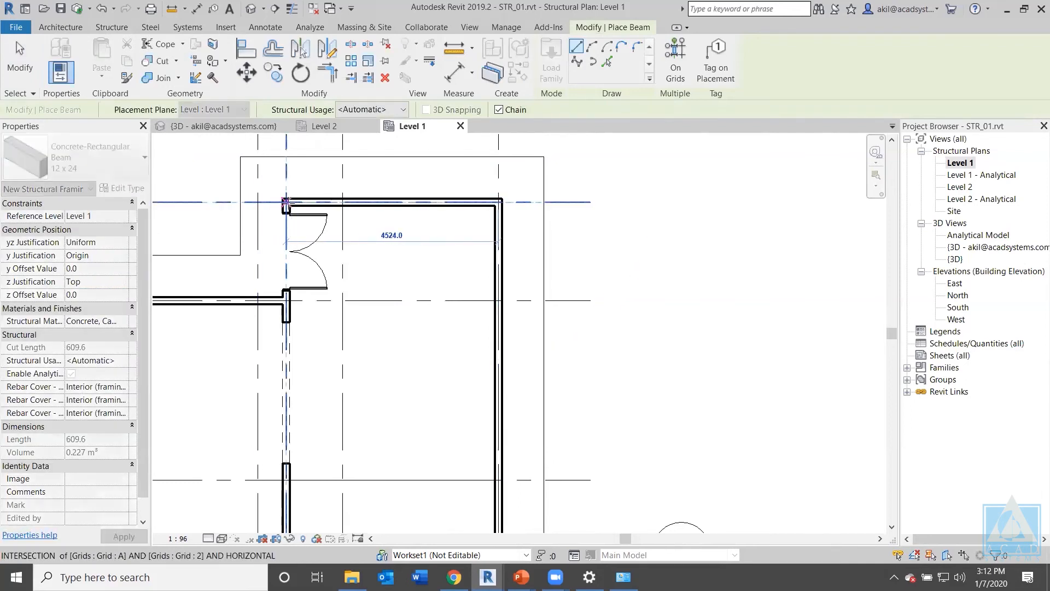
click(286, 201)
Continue the 12 x 24 beam chain along grid 2 to grid F and along grid F to the column at grid 3.
scroll(300, 327, down, 5)
middle_drag(302, 329, 295, 156)
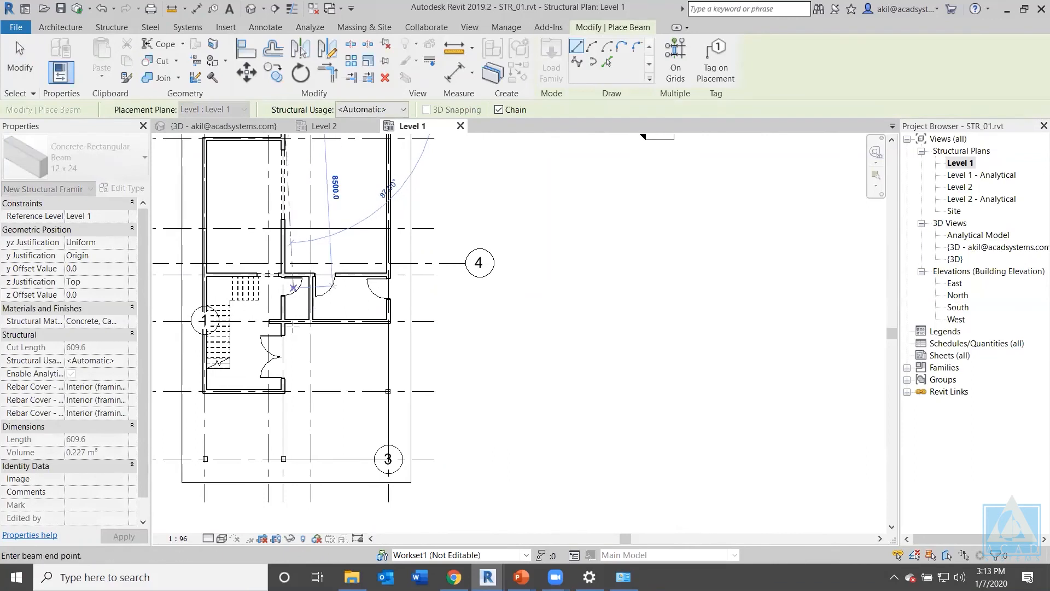
scroll(298, 349, up, 4)
click(273, 419)
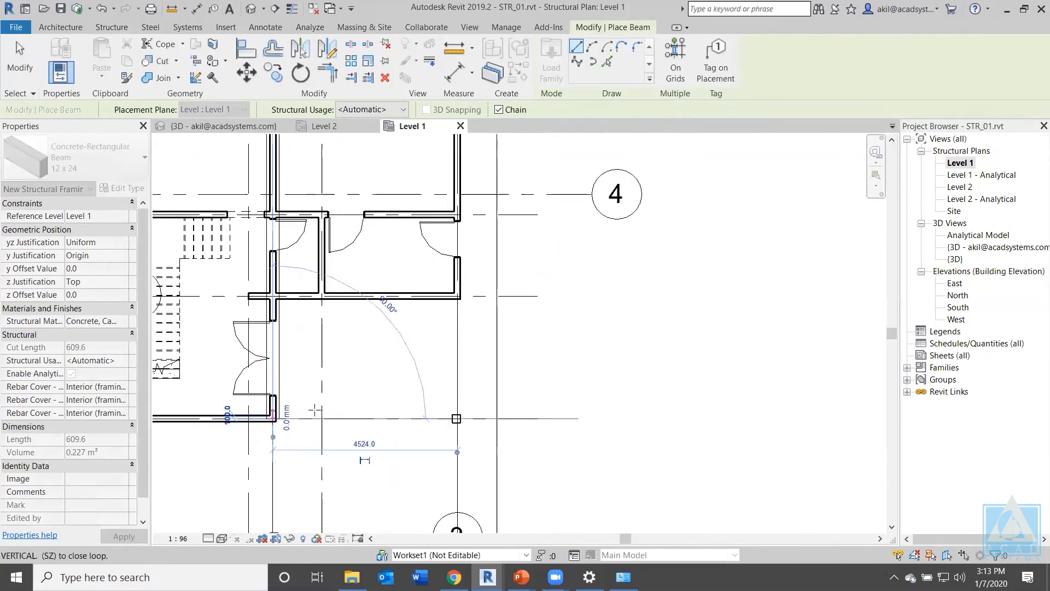
click(457, 419)
Close the beam loop along grid 3 from grid F back to grid A and end the chain.
scroll(468, 328, down, 4)
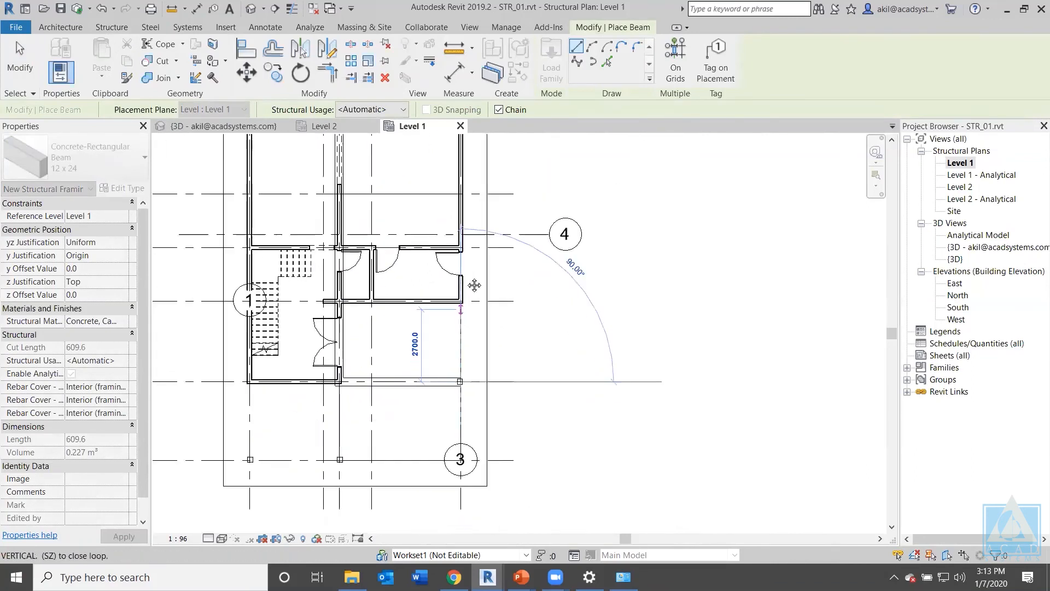
scroll(435, 175, up, 3)
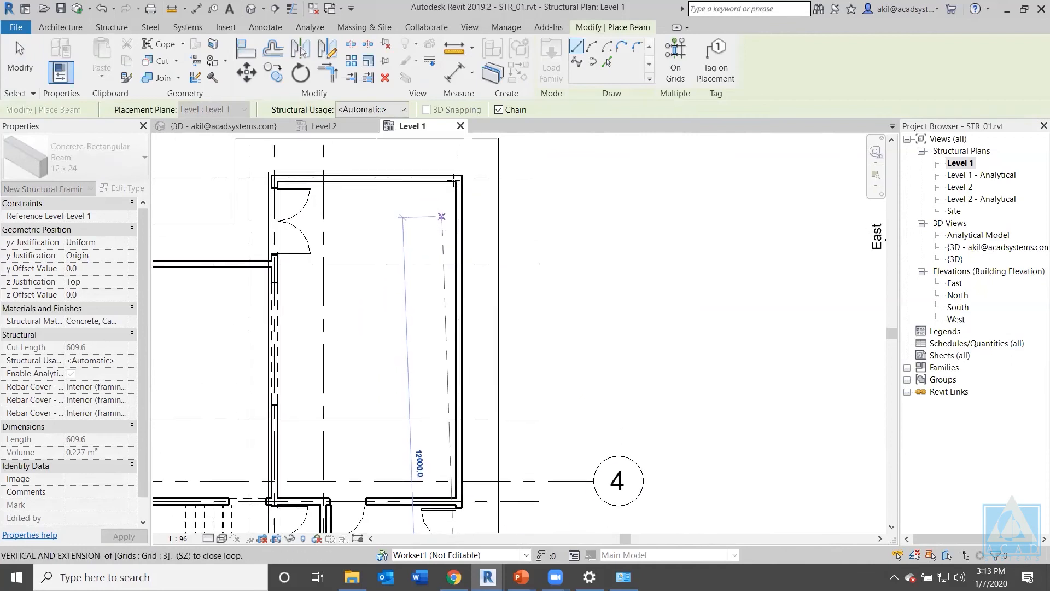
scroll(347, 305, down, 4)
middle_drag(317, 329, 424, 301)
scroll(402, 268, up, 3)
key(Escape)
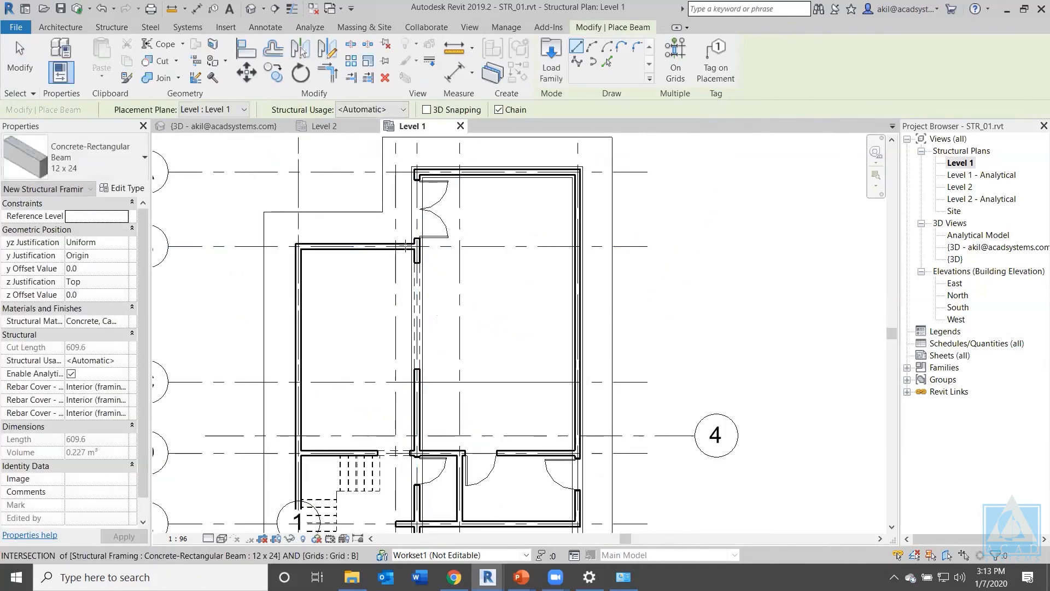
Place 12 x 24 beams along grid B from grid 2 to grid 1 and along grid 1 to the column at grid G.
click(298, 246)
scroll(298, 327, down, 3)
middle_drag(305, 387, 305, 312)
scroll(288, 285, up, 4)
scroll(288, 284, up, 2)
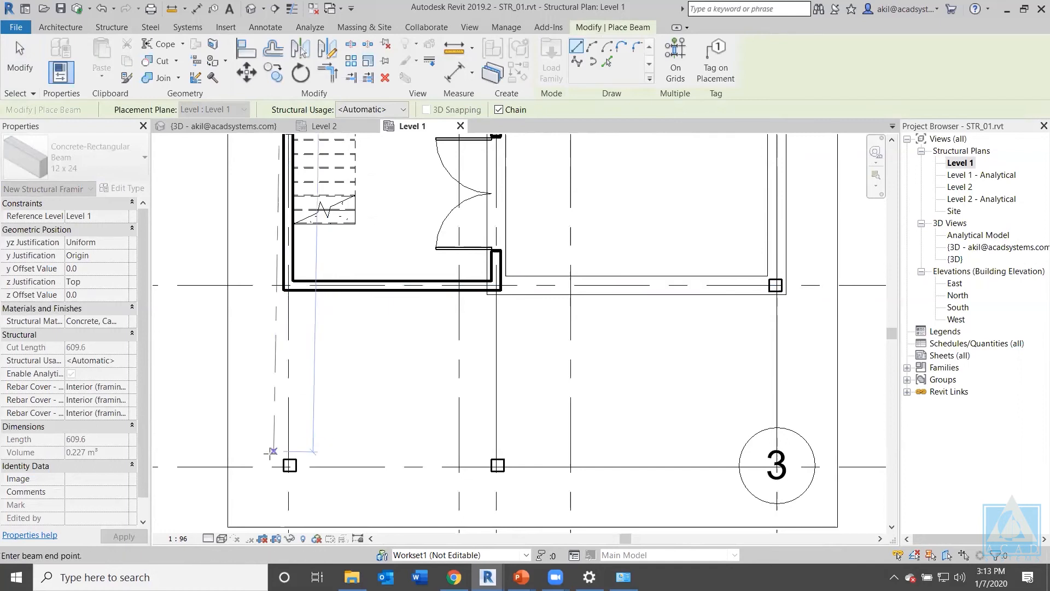
click(290, 466)
key(Escape)
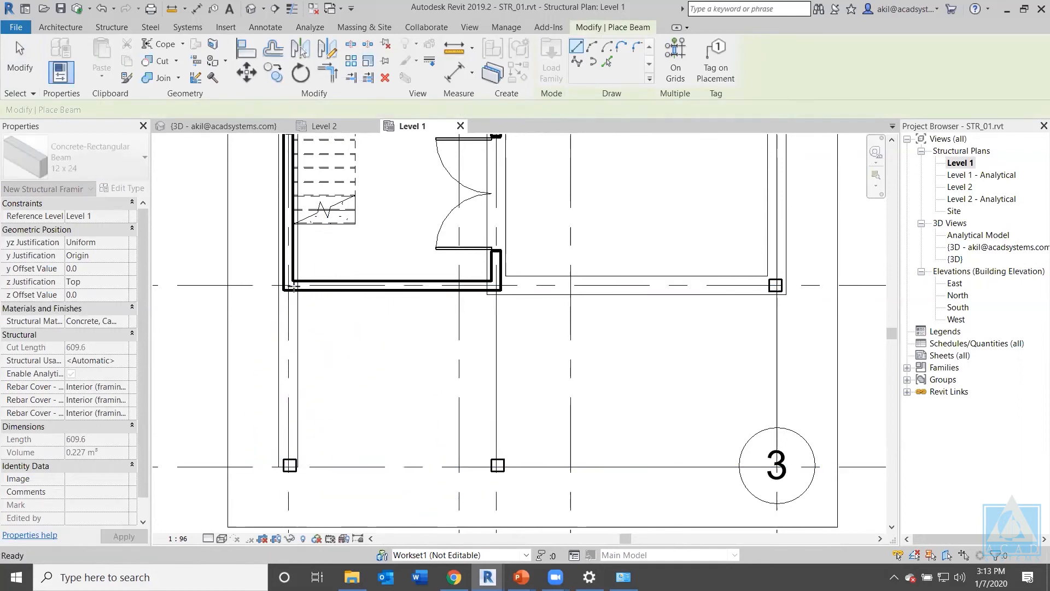
Place 12 x 24 beams along grid F, from grid 1 to grid 2 and on to the column at grid 3.
click(497, 285)
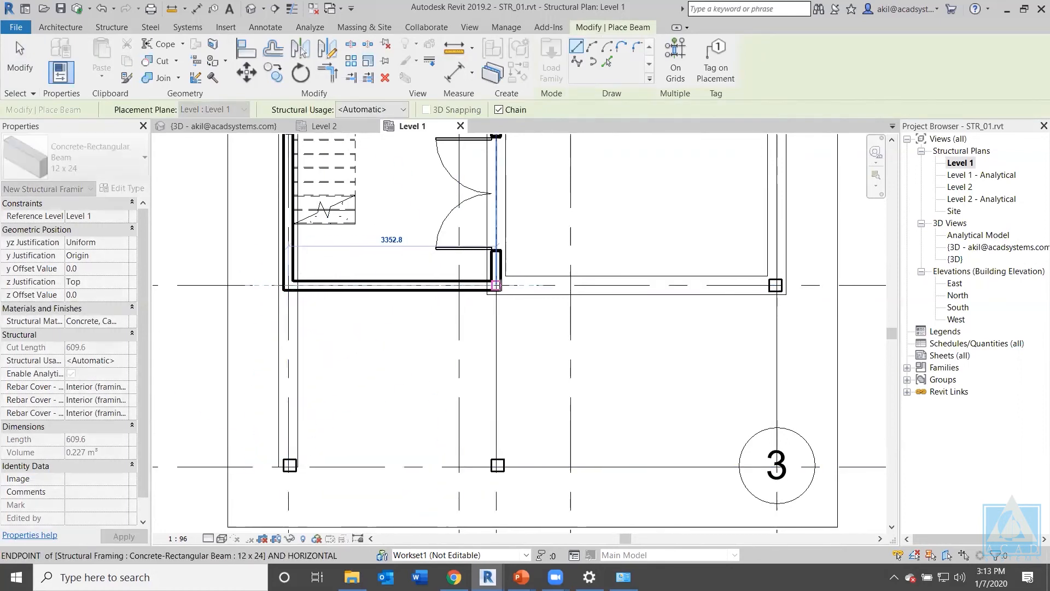
scroll(513, 346, down, 2)
middle_drag(481, 373, 373, 356)
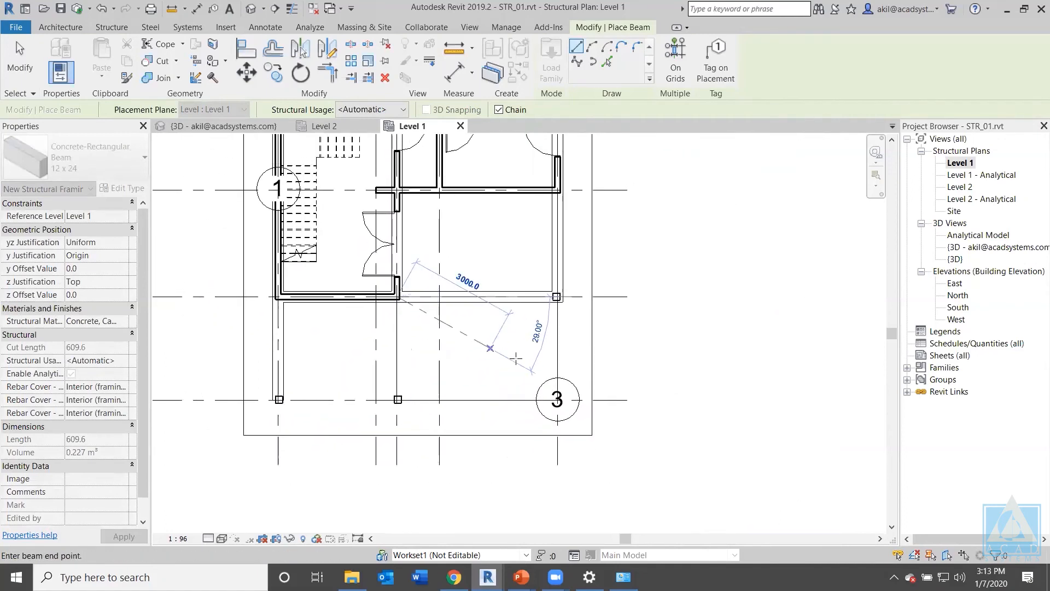
scroll(490, 350, up, 1)
click(577, 281)
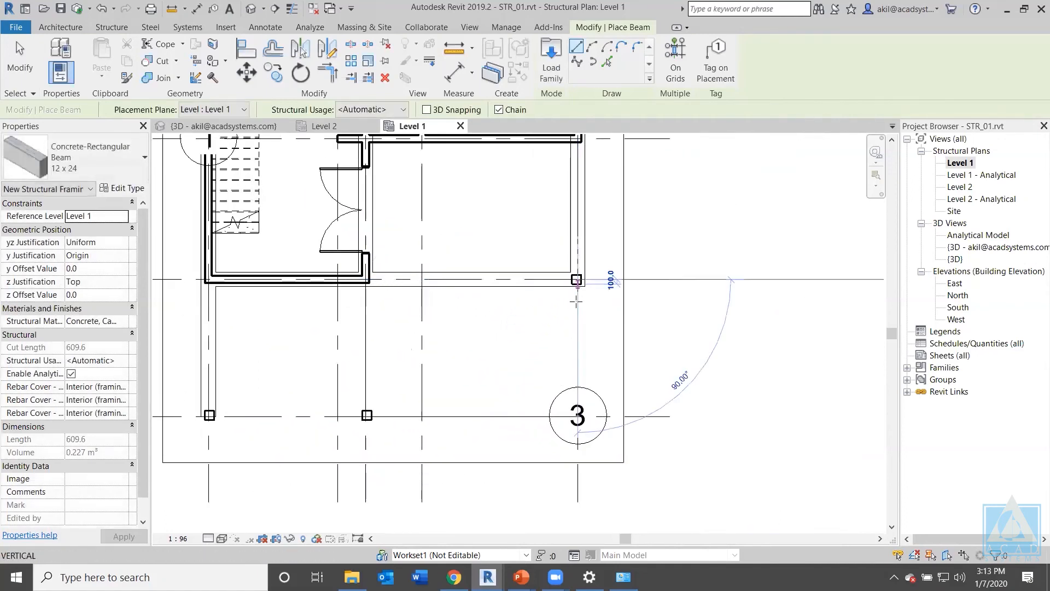
key(Escape)
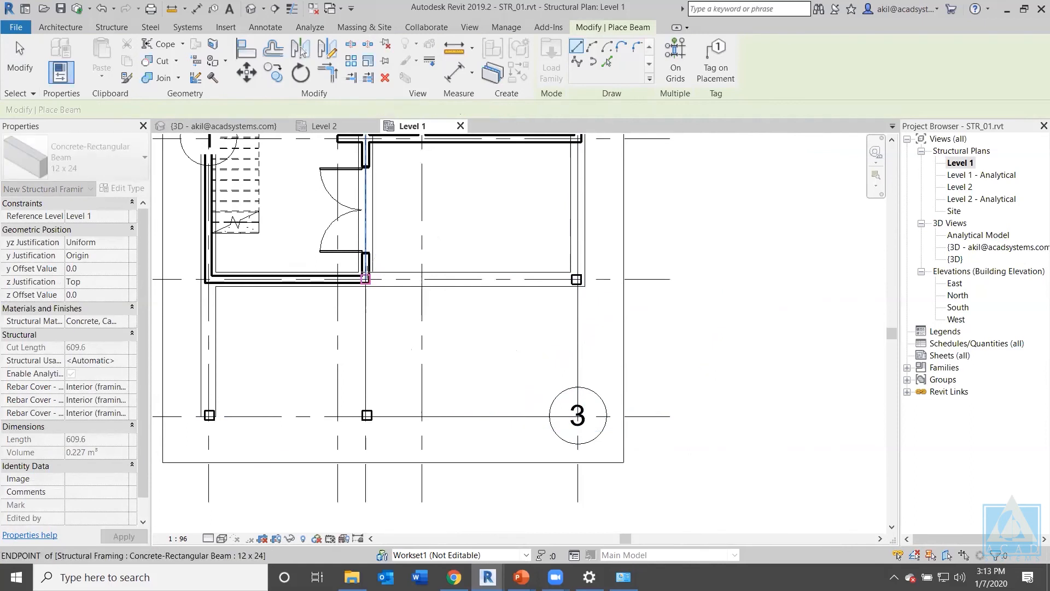
Frame the porch with 12 x 24 beams along grid 2 from grid F to G and along grid G to grid 1.
click(366, 279)
click(366, 415)
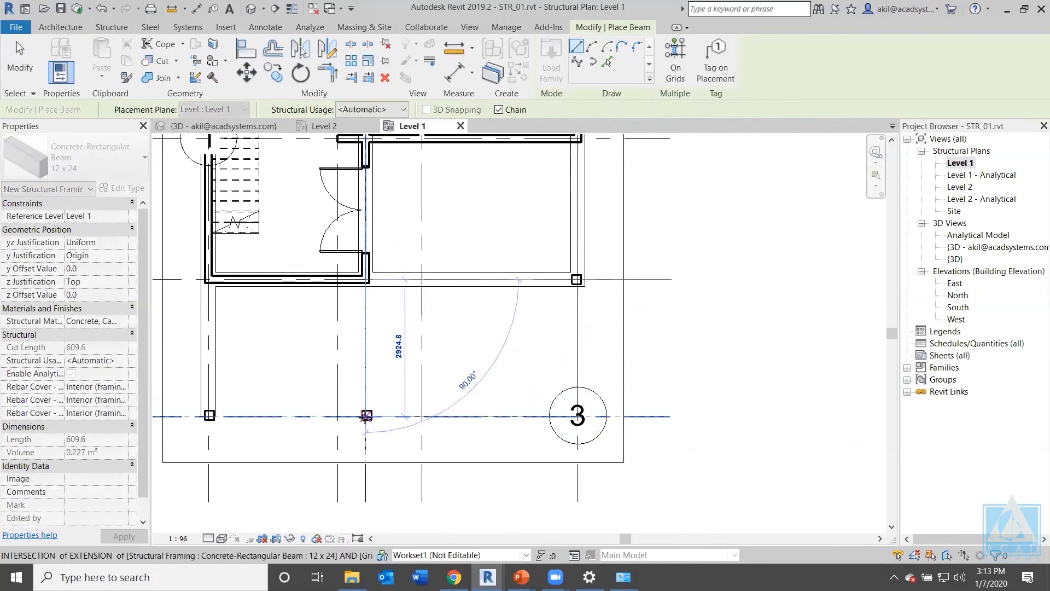
click(209, 416)
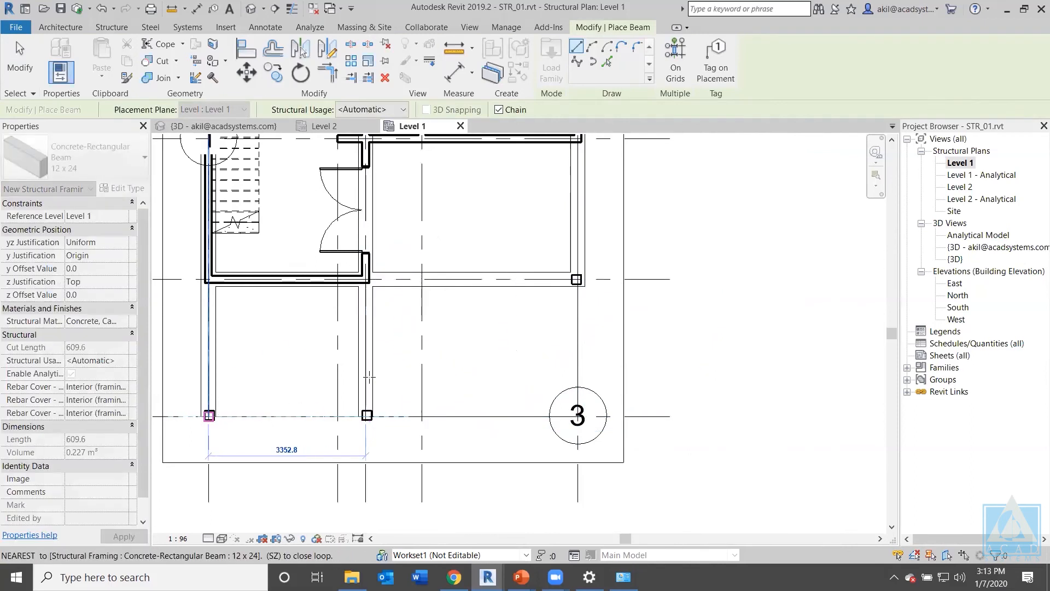
key(Escape)
scroll(464, 351, down, 2)
key(Escape)
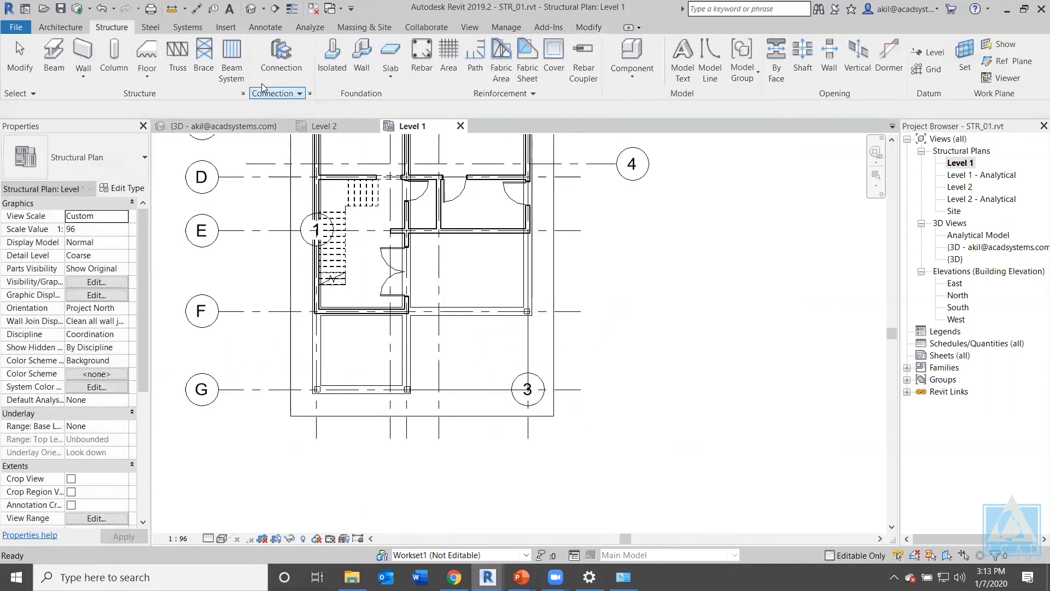
Open the default 3D view and hide the linked ARC_02.rvt model in its visibility overrides.
click(251, 8)
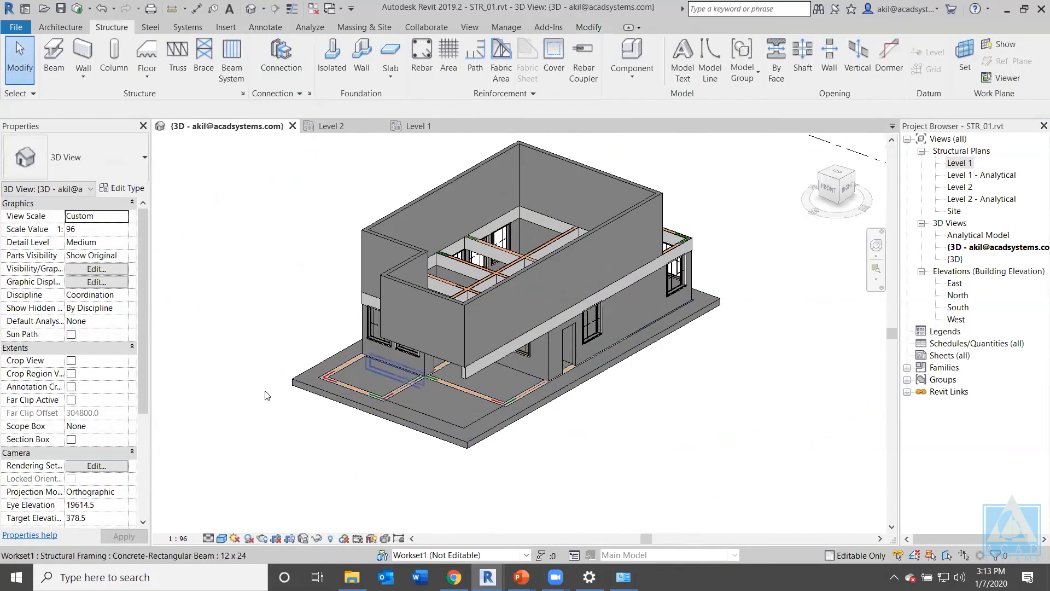
key(v)
key(v)
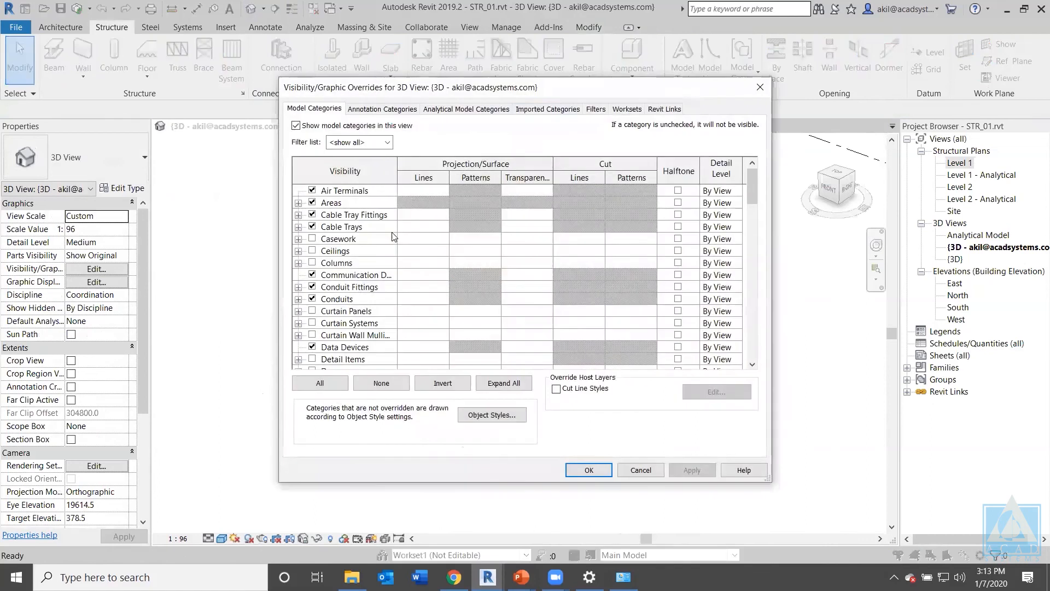
click(664, 109)
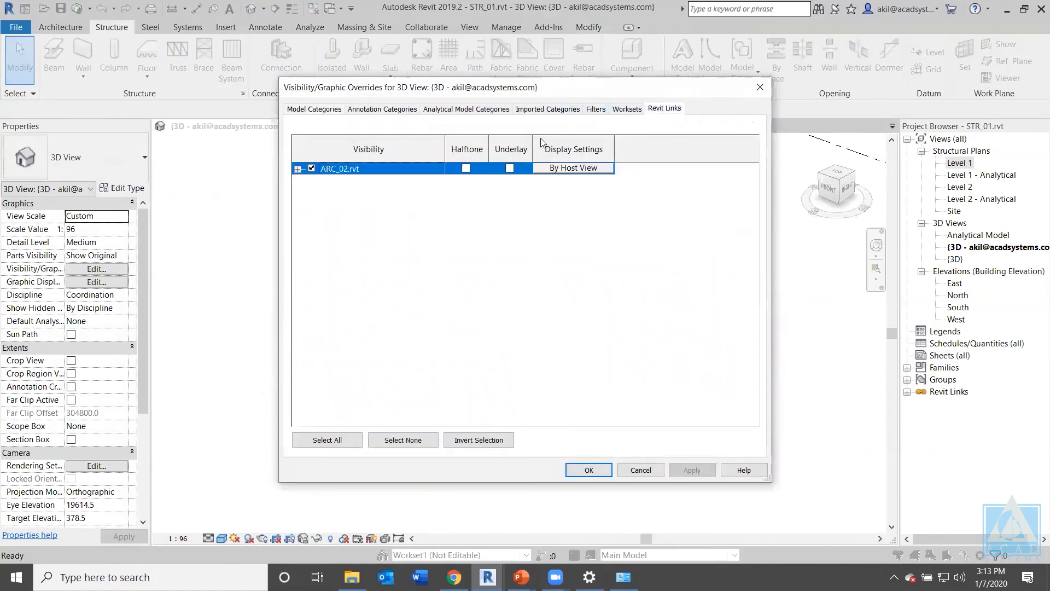
click(311, 168)
click(589, 470)
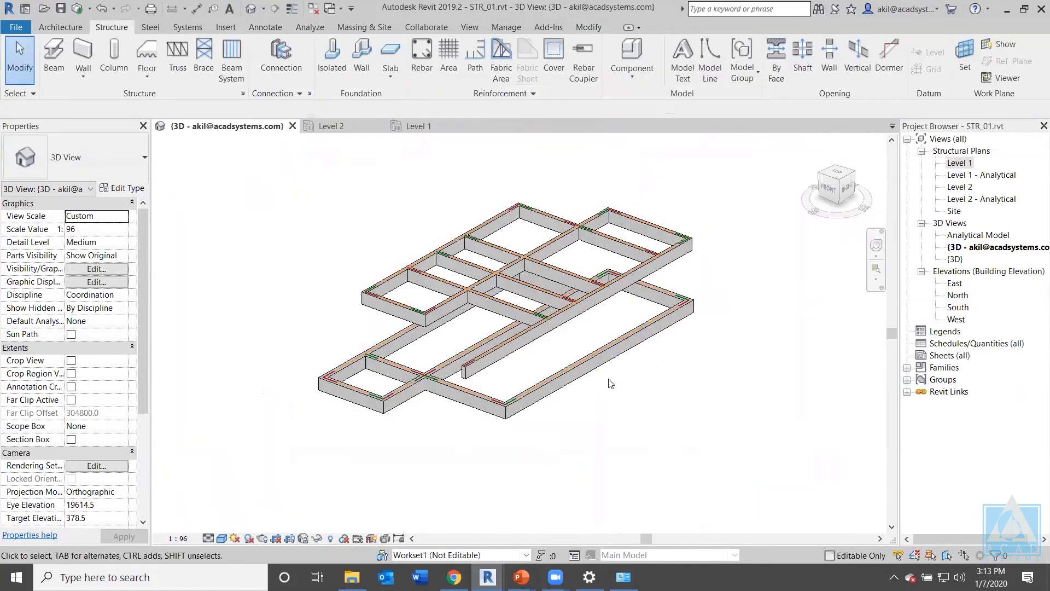
Inspect the Level 1 and Level 2 beam framing from several angles and distances in the 3D view.
shift+middle_drag(608, 383, 552, 377)
scroll(526, 365, up, 3)
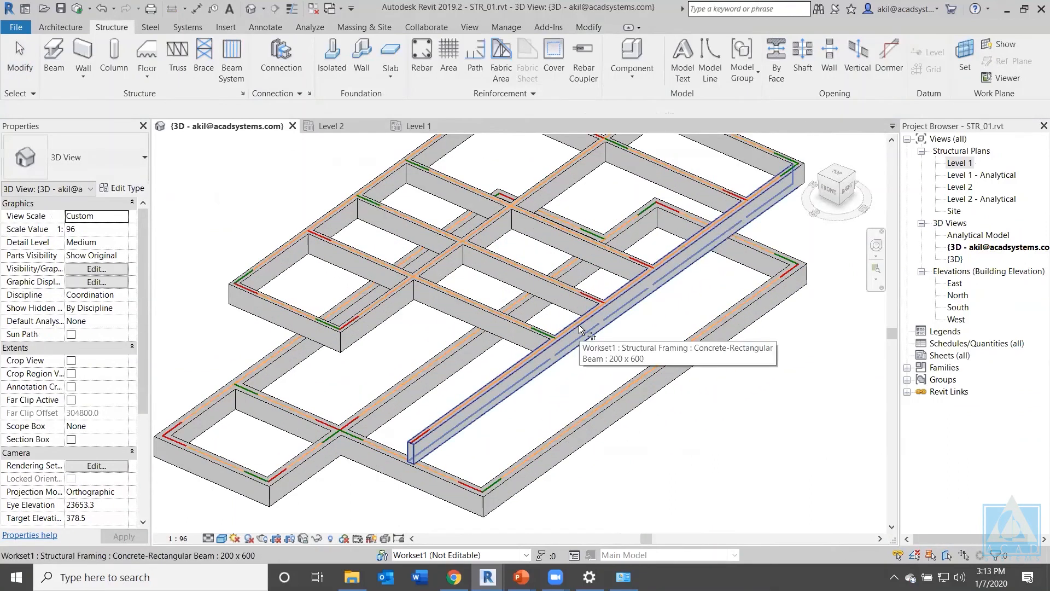
key(Escape)
scroll(537, 395, down, 3)
mouse_move(533, 369)
shift+middle_down()
mouse_move(625, 252)
mouse_move(441, 246)
mouse_move(516, 191)
mouse_move(539, 438)
mouse_move(538, 389)
shift+middle_up()
scroll(538, 390, up, 3)
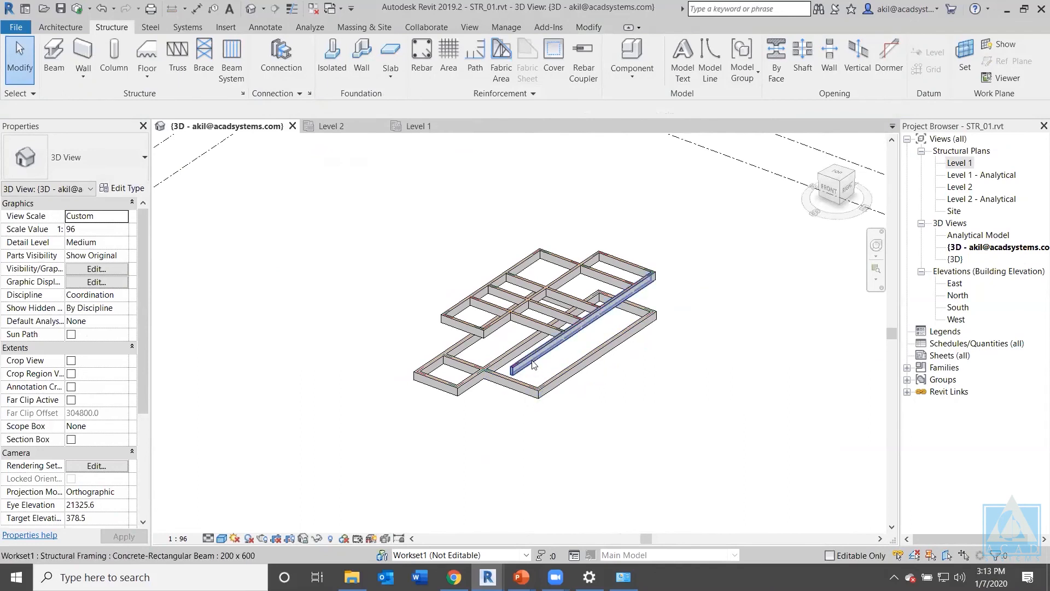
scroll(558, 320, up, 2)
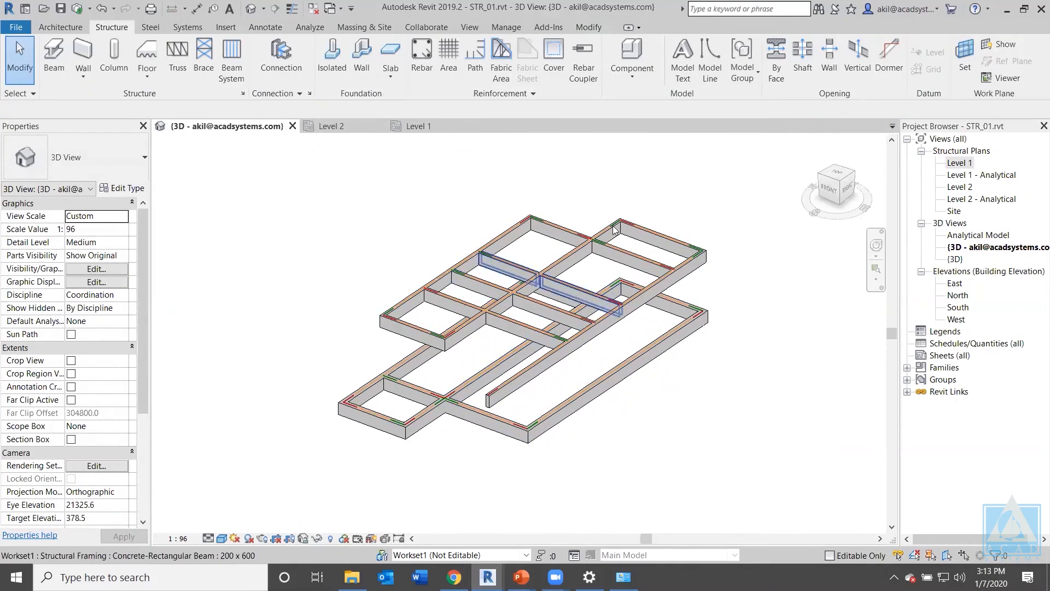
Review the views included in Set 1 of the publish settings and close them without saving.
click(426, 28)
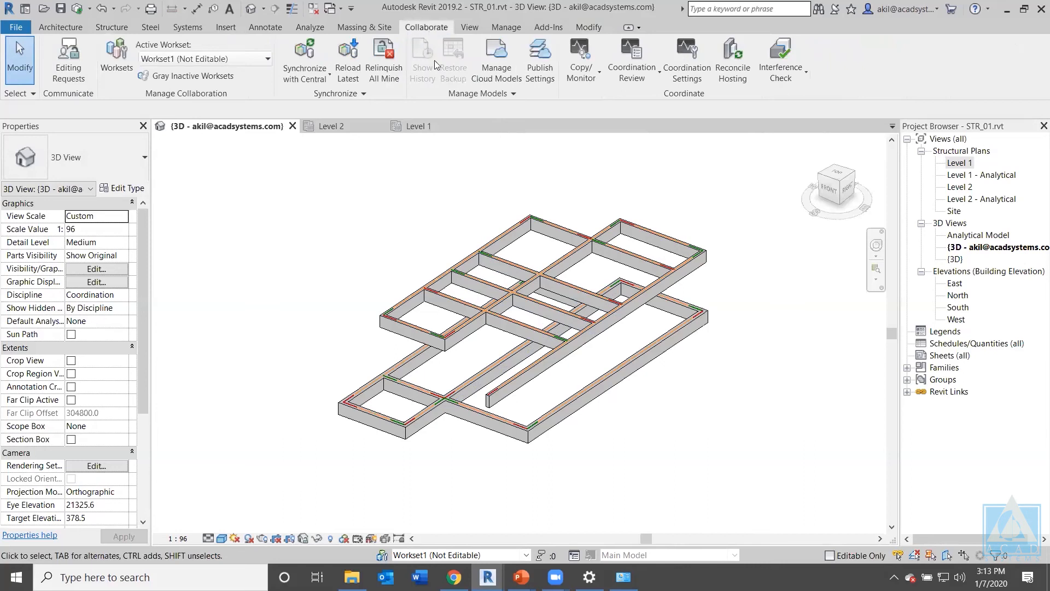
click(540, 80)
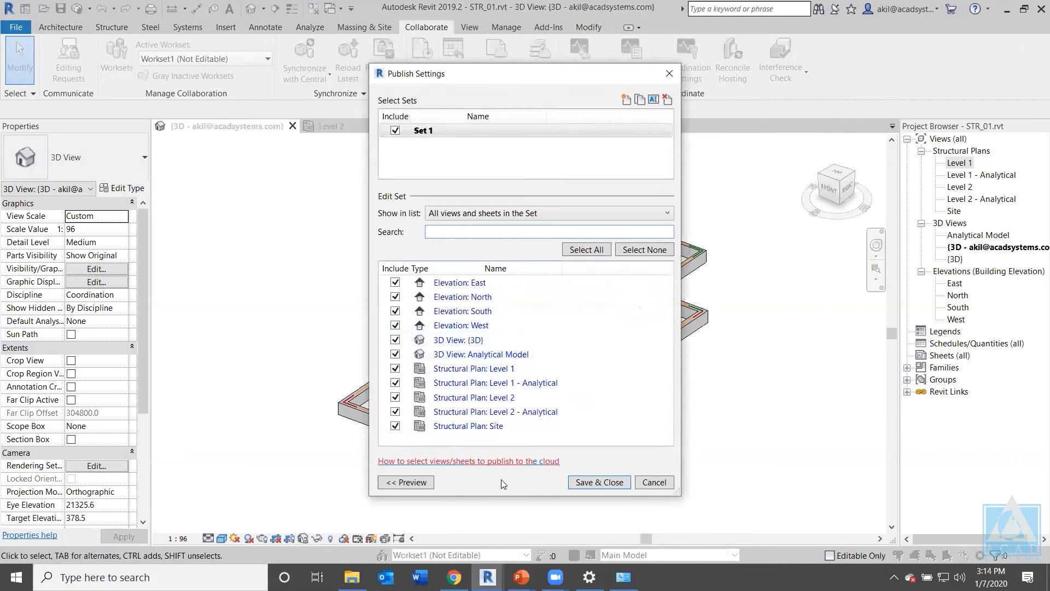
click(647, 483)
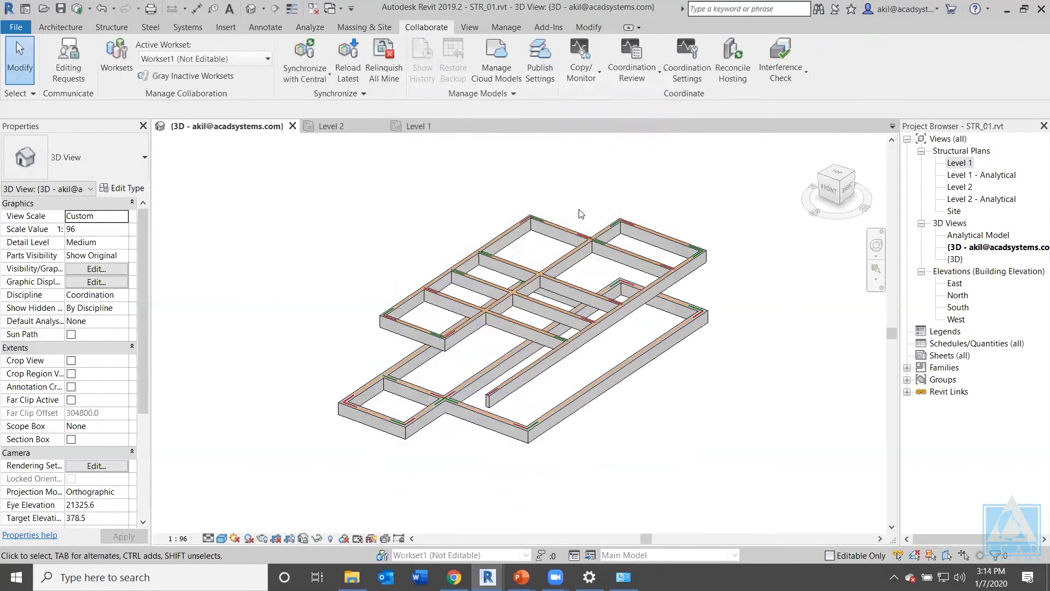
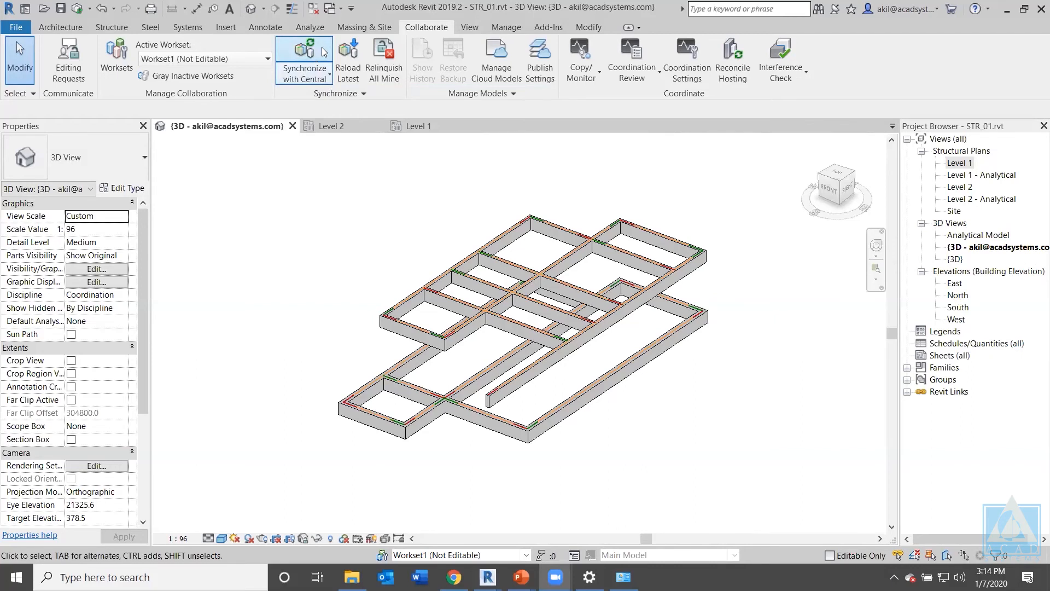
Synchronize STR_01.rvt with its BIM 360 central model, adding the comment "GF beam updated".
click(324, 52)
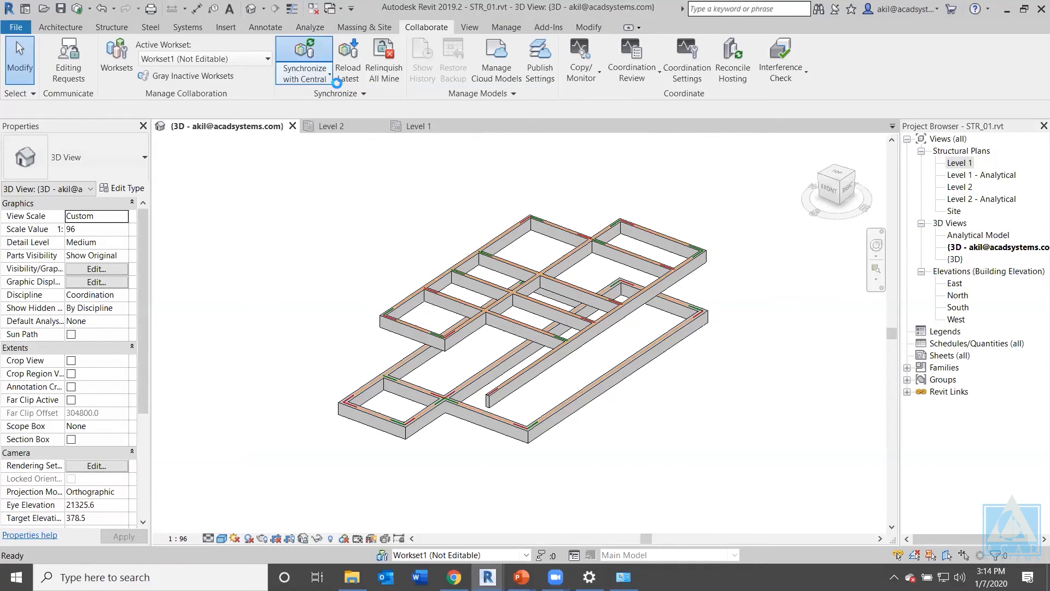
click(415, 327)
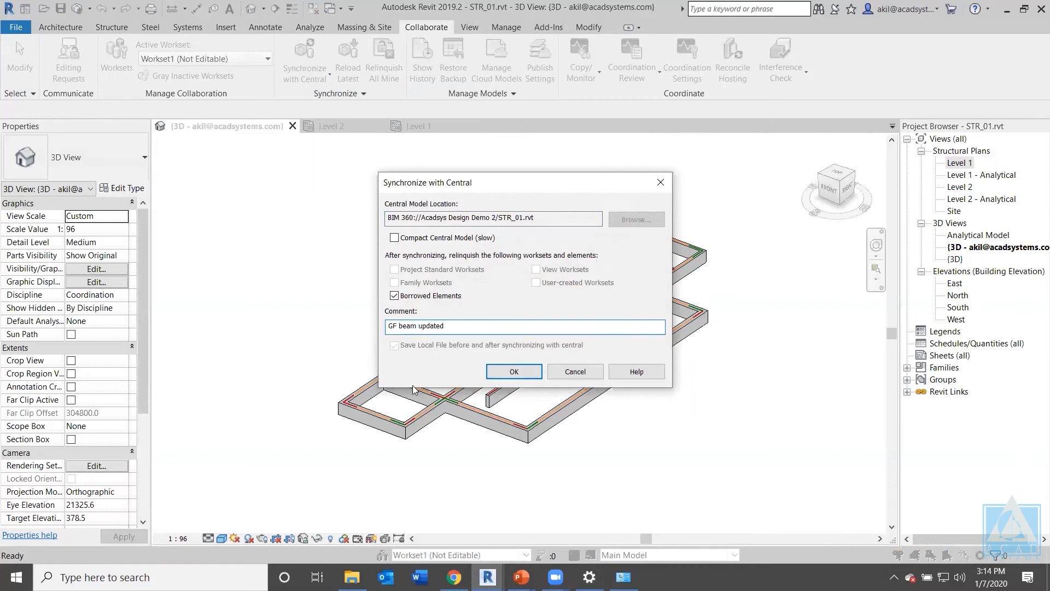
drag(405, 218, 412, 218)
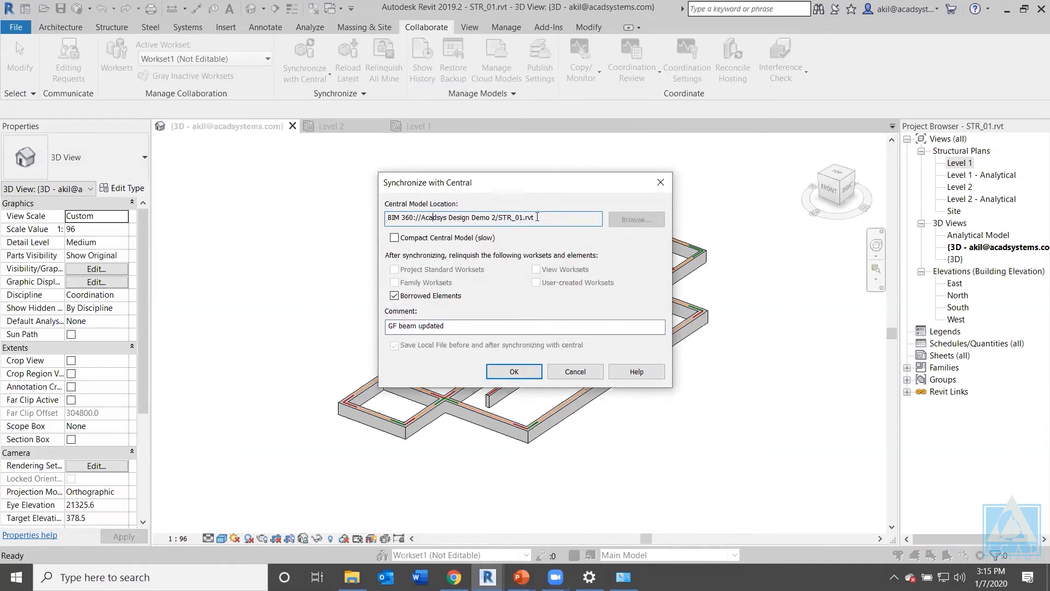
click(515, 372)
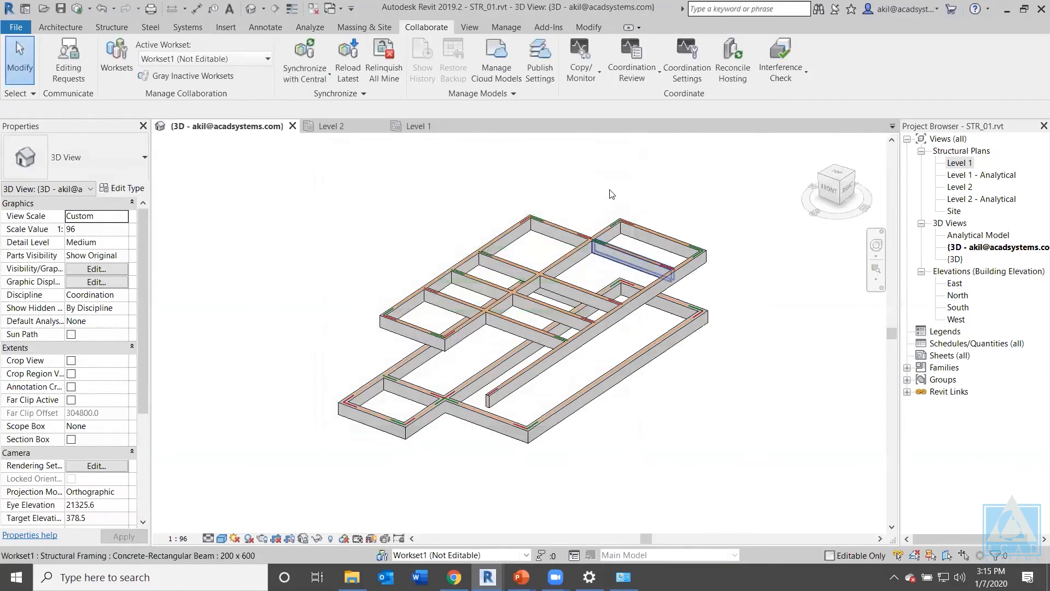
Review the version history of ARC_01.rvt in the cloud models list of Acadsys Design Demo 2 and close the list.
click(477, 72)
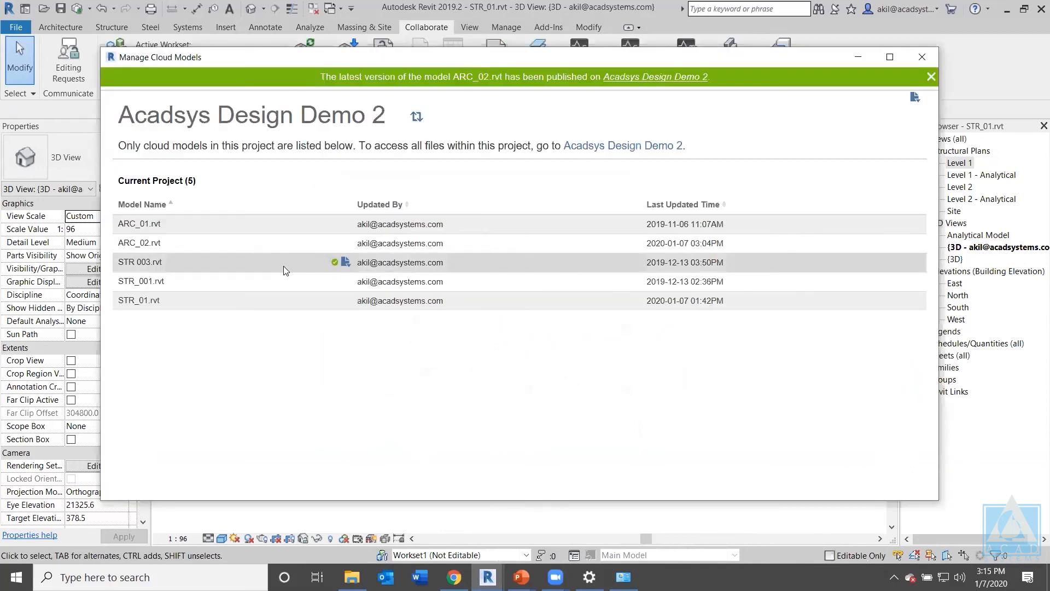
mouse_move(311, 298)
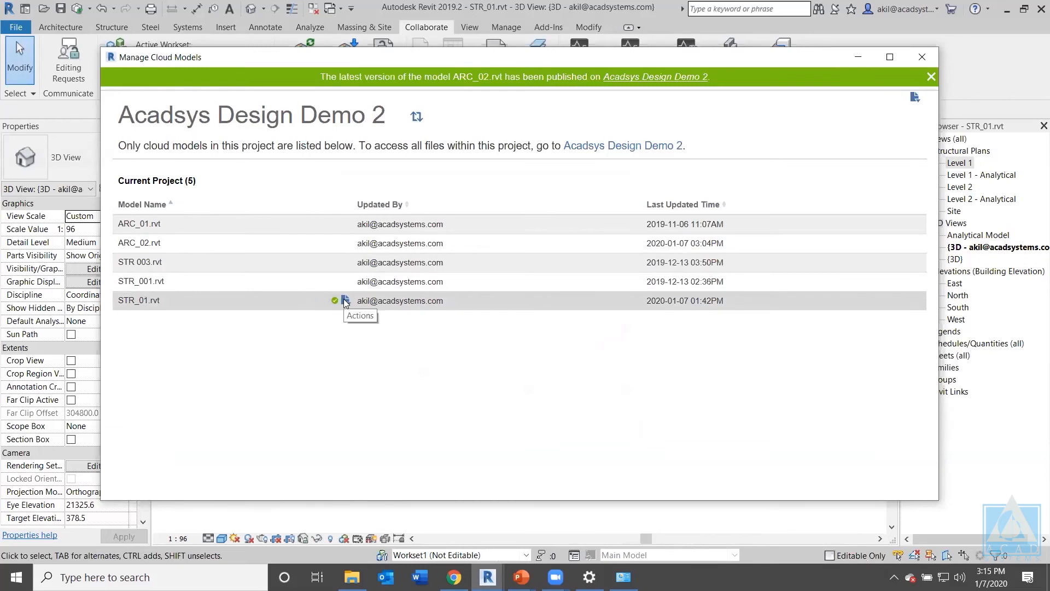
mouse_move(301, 273)
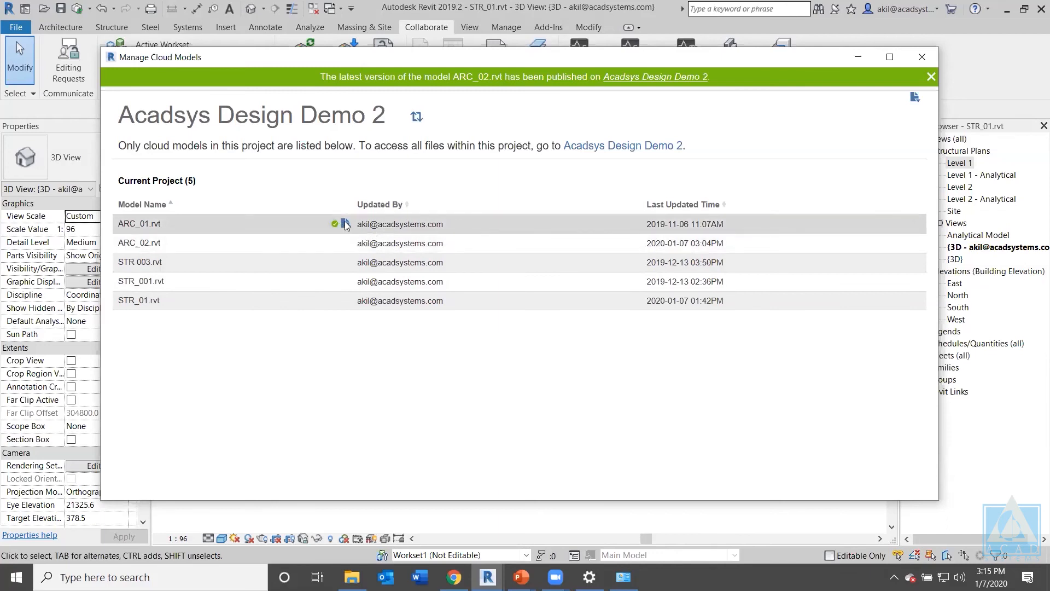
click(345, 224)
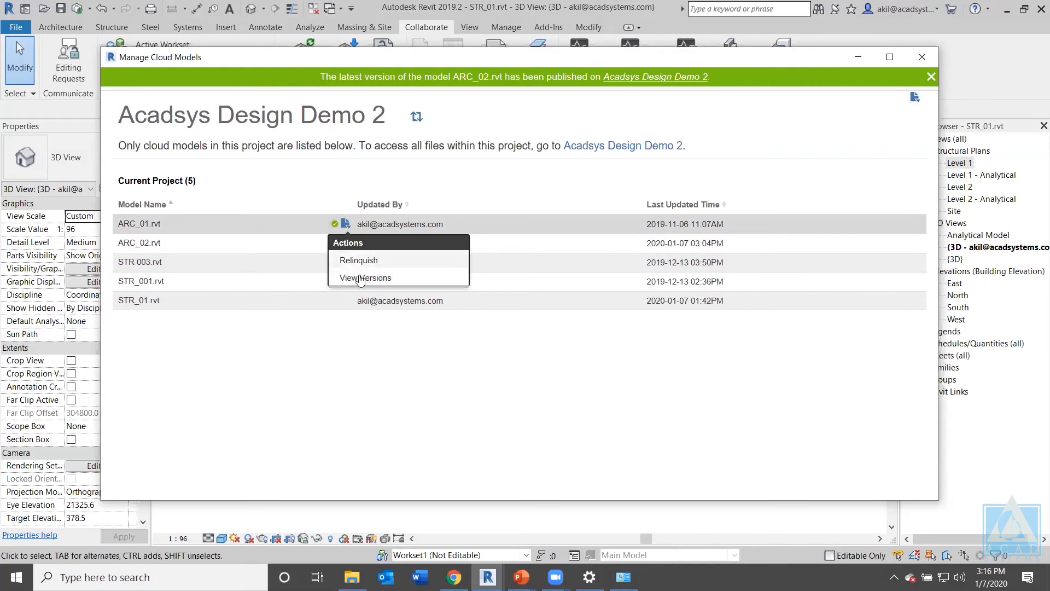
click(377, 277)
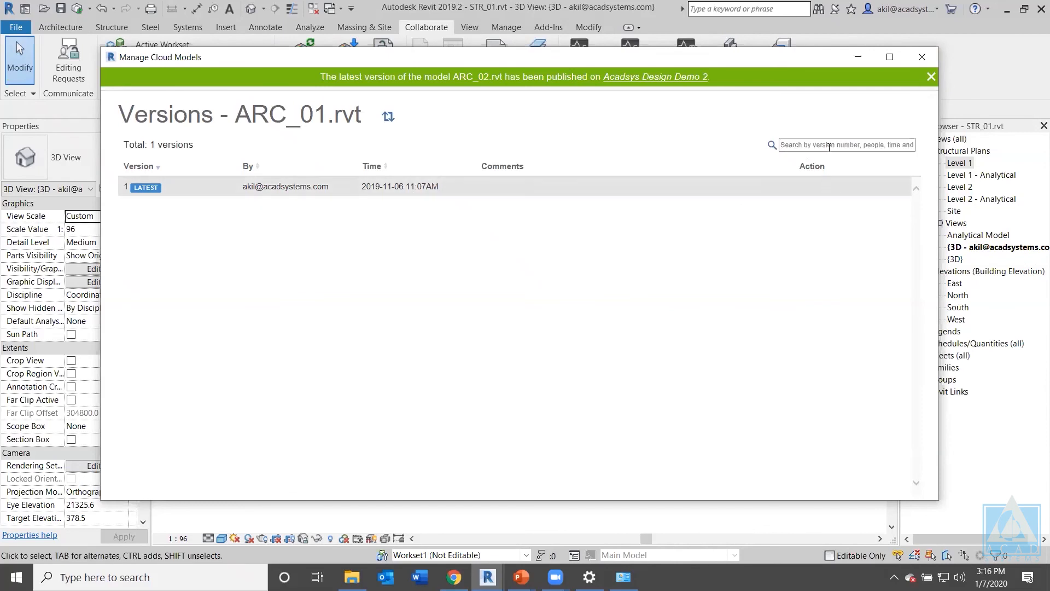
click(923, 56)
shift+middle_drag(526, 379, 446, 374)
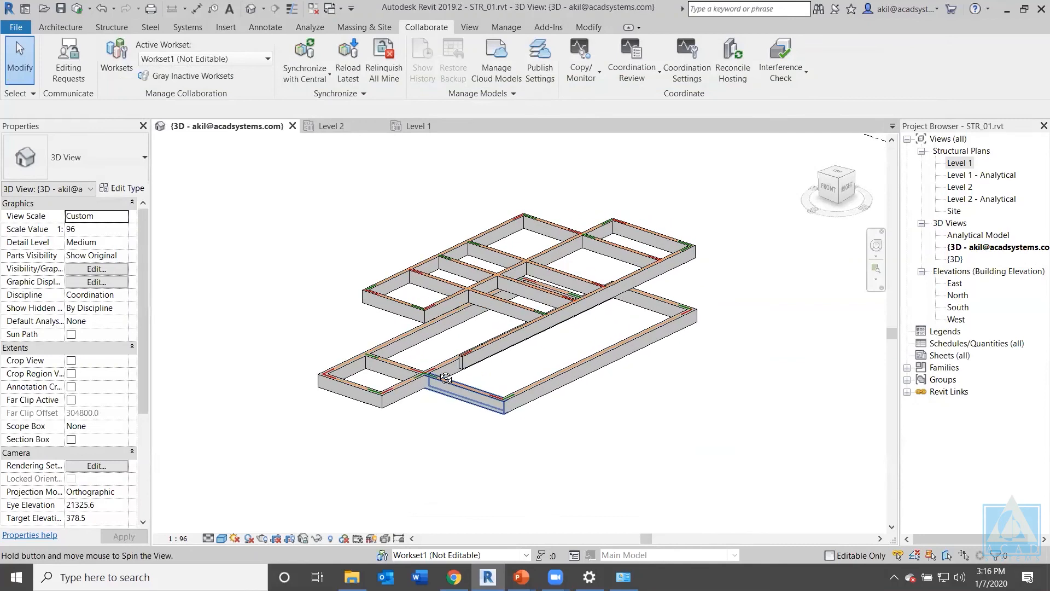
scroll(485, 396, up, 2)
middle_drag(545, 390, 477, 391)
scroll(510, 400, down, 3)
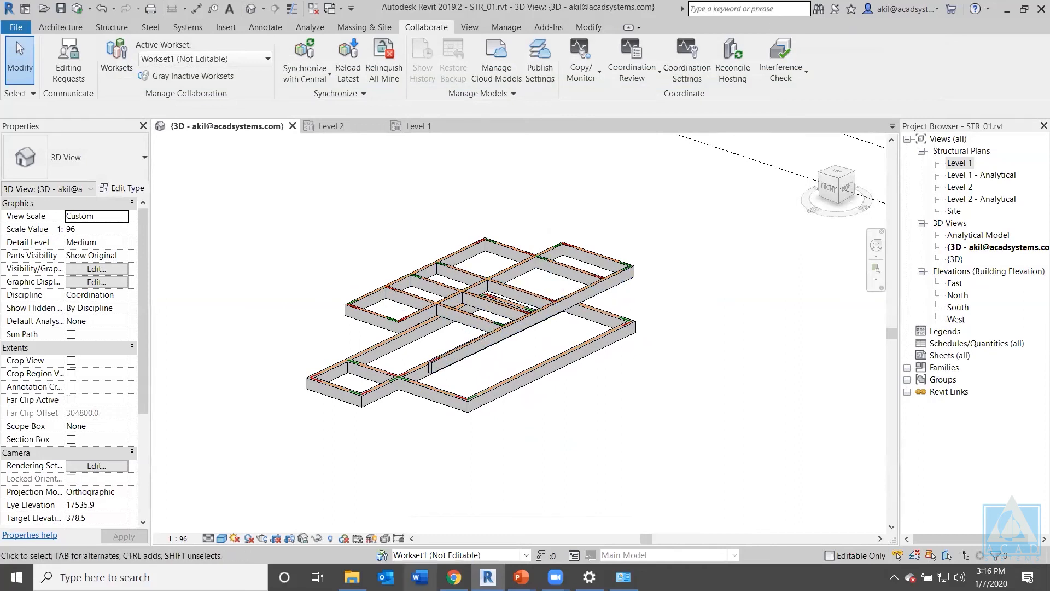
Switch to BIM 360 Design Collaboration in Chrome and reload the page showing the ARC_02.rvt model.
click(454, 577)
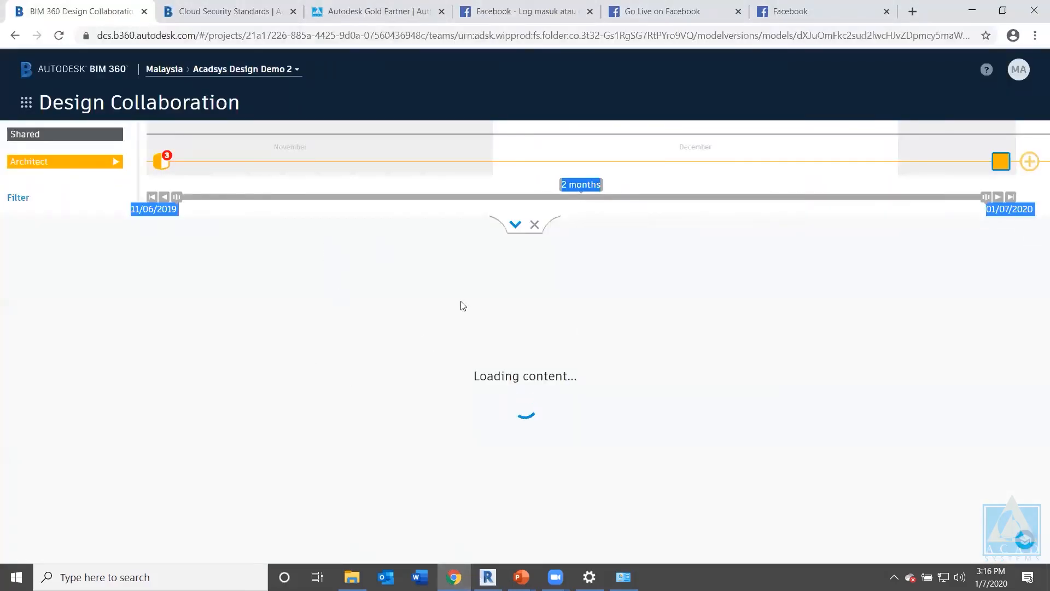
click(58, 36)
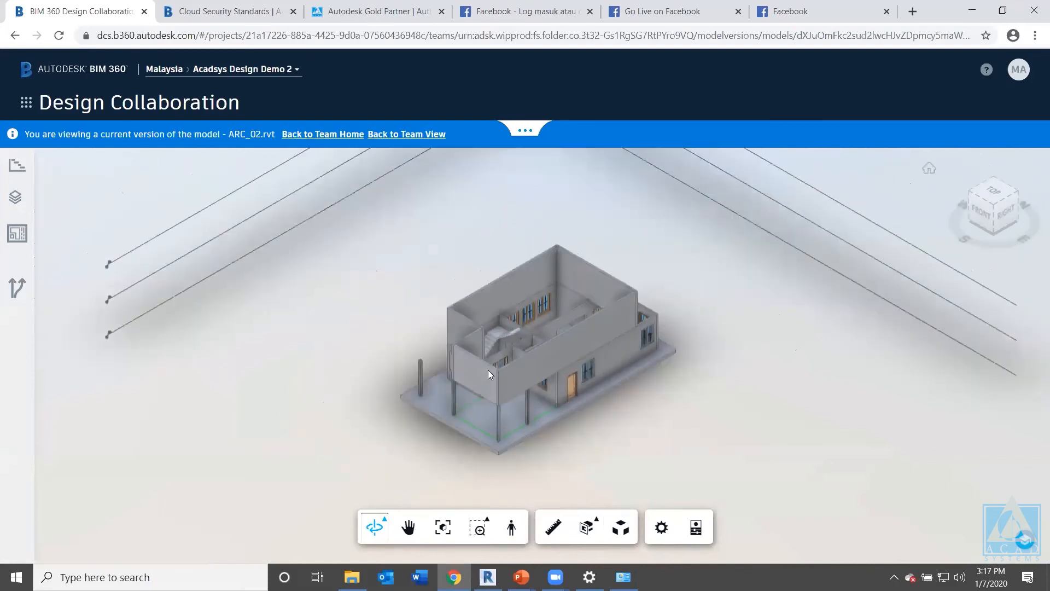
scroll(486, 372, up, 3)
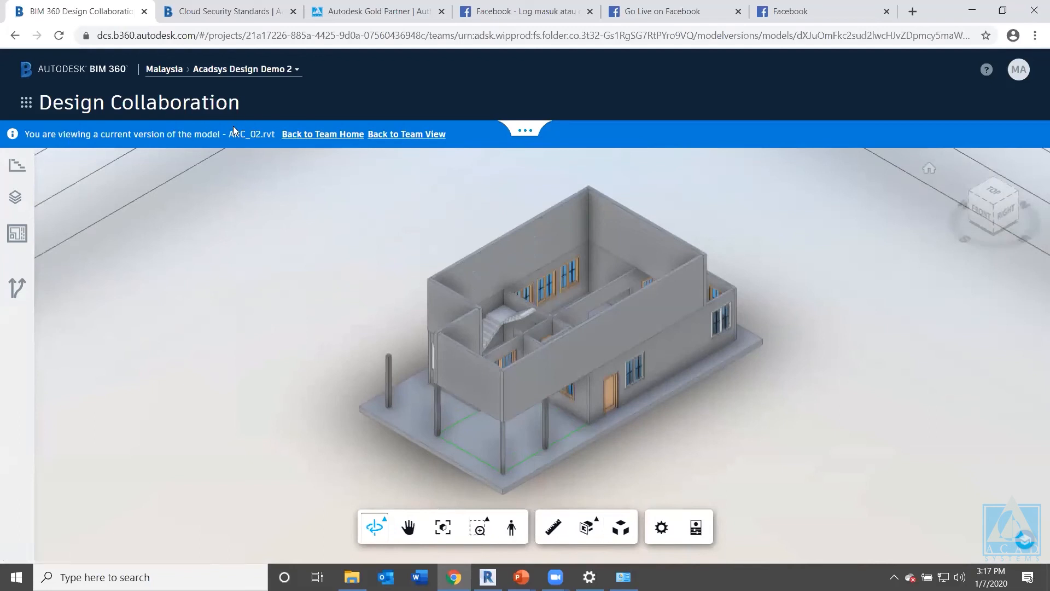
Show the project timeline above the ARC_02.rvt model, expand it to view every team's row, and collapse those rows again.
click(524, 130)
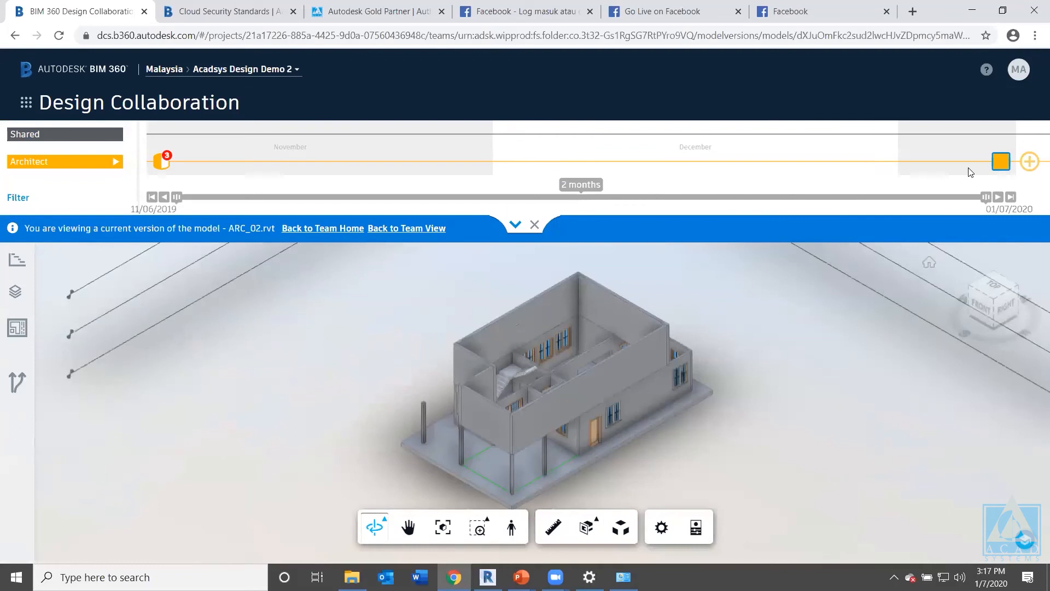
mouse_move(1001, 165)
drag(177, 197, 144, 204)
middle_drag(558, 366, 532, 353)
scroll(539, 334, down, 2)
click(519, 223)
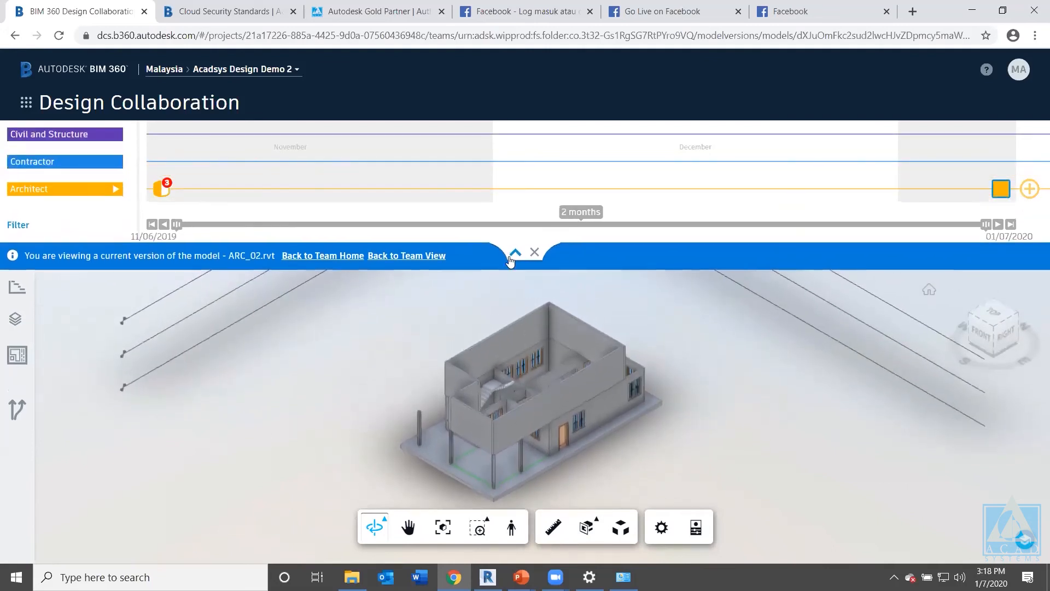
click(517, 253)
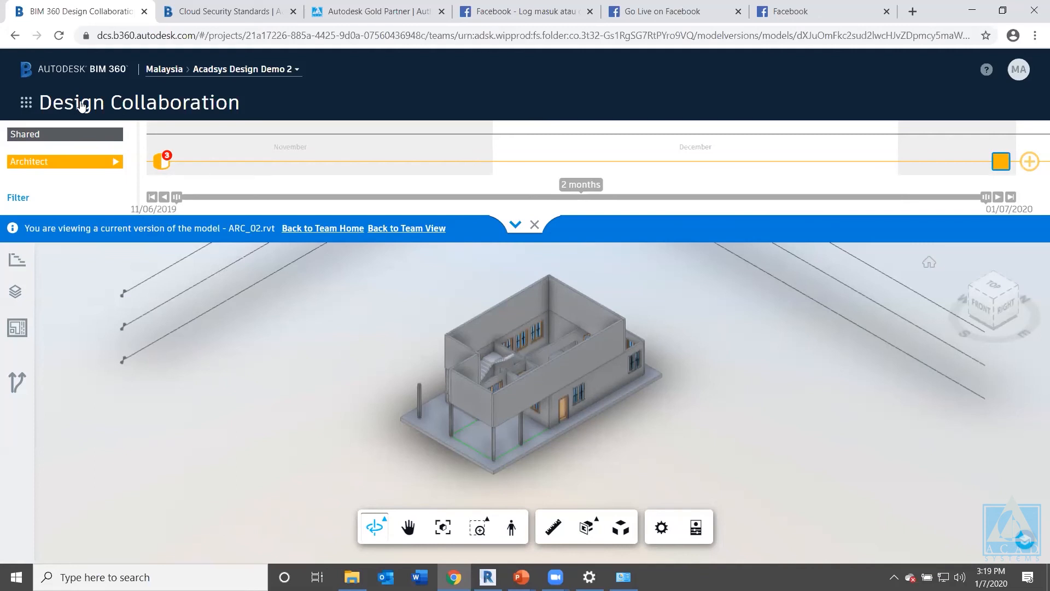
middle_drag(519, 358, 500, 350)
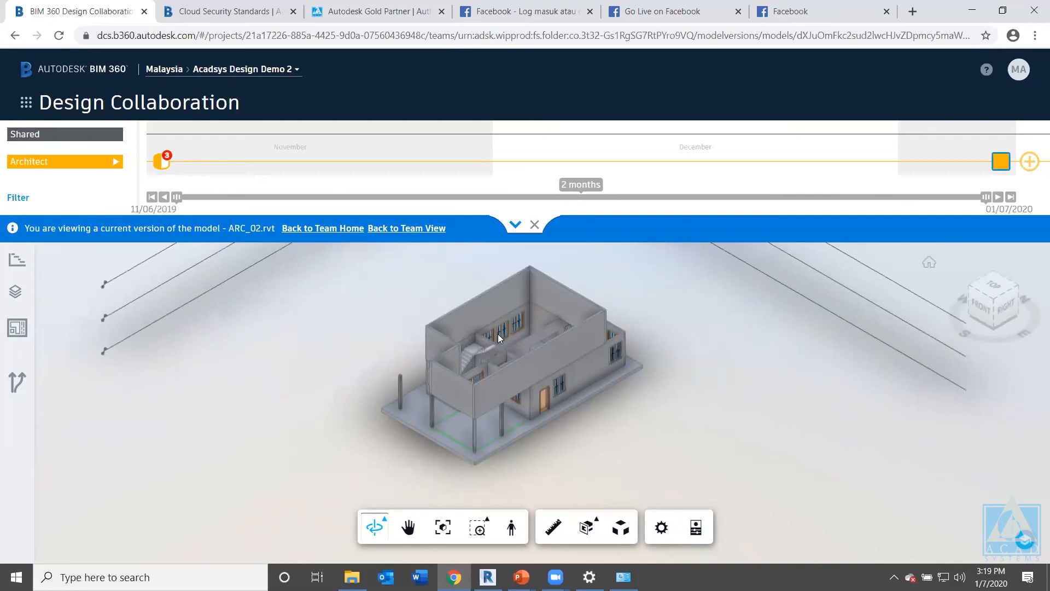
scroll(499, 337, up, 5)
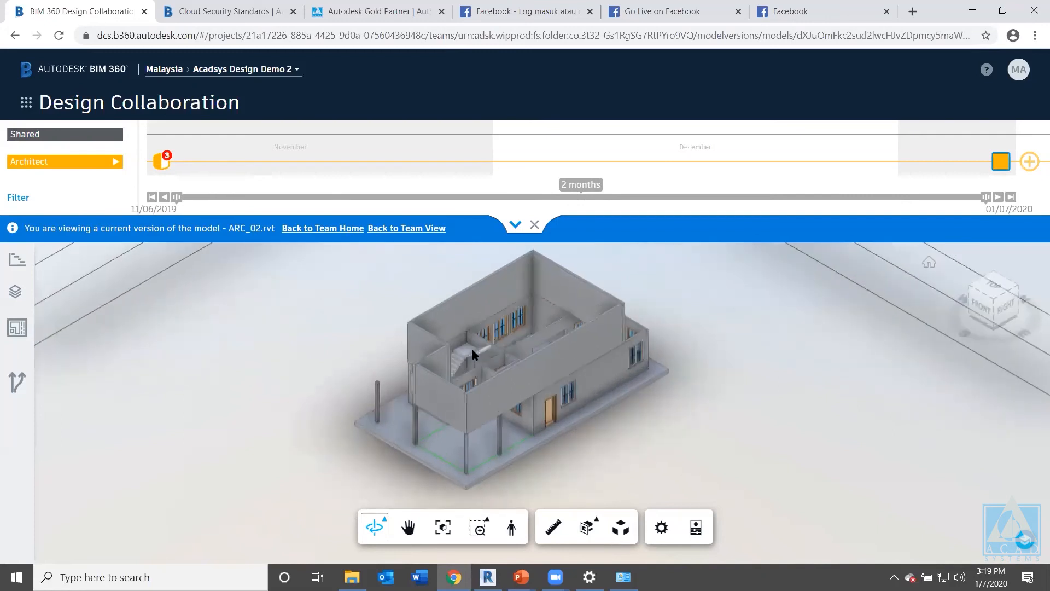
scroll(449, 379, up, 2)
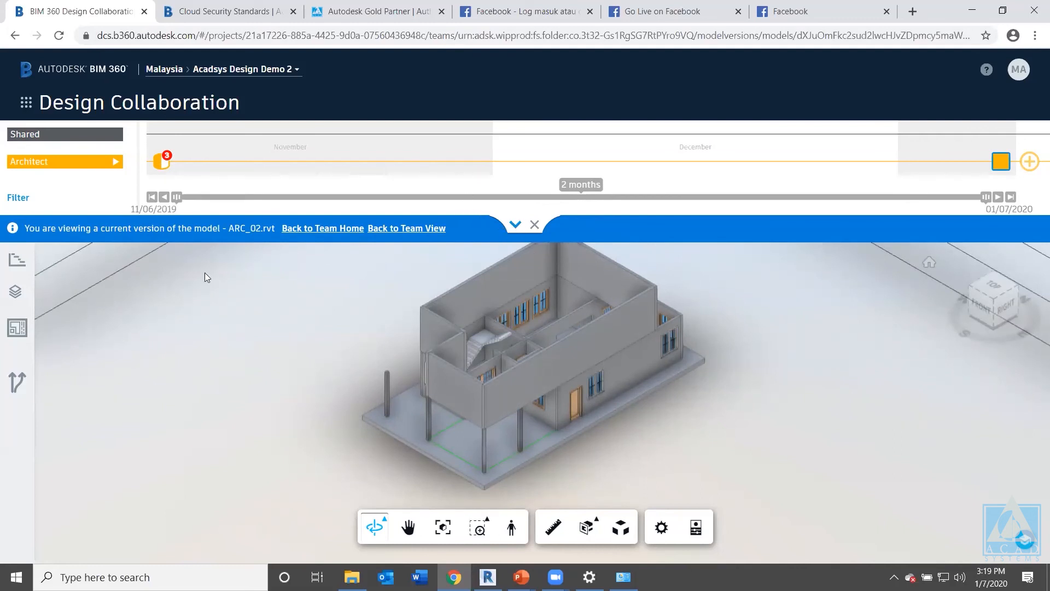
mouse_move(584, 352)
mouse_down()
mouse_move(608, 330)
mouse_move(614, 354)
mouse_up()
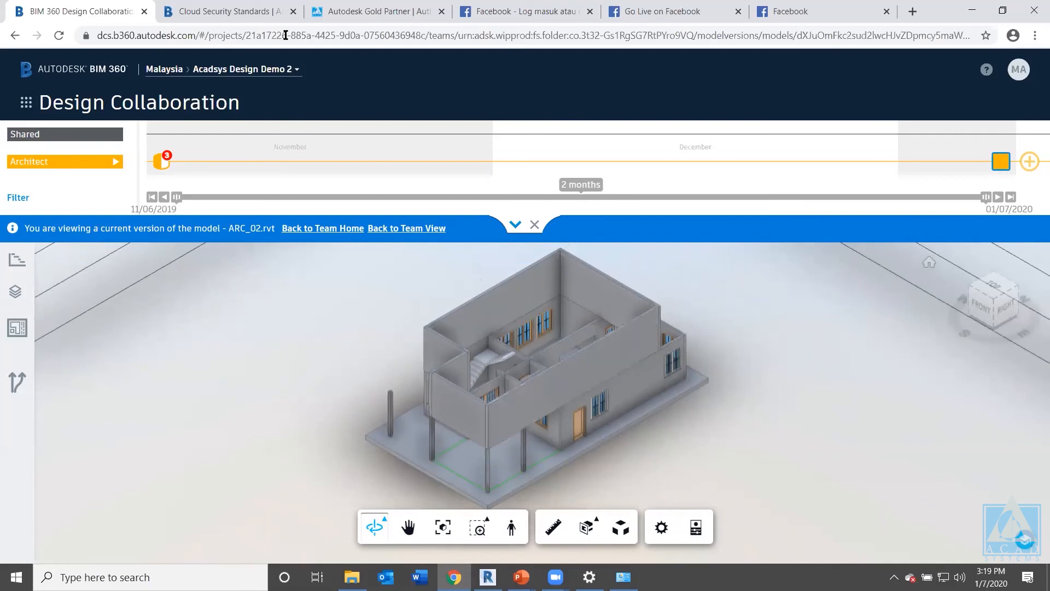
Review the BIM 360 cloud security page's certifications, data encryption, access control and data center sections, highlighting "Amazon Web Services" in the text.
click(230, 17)
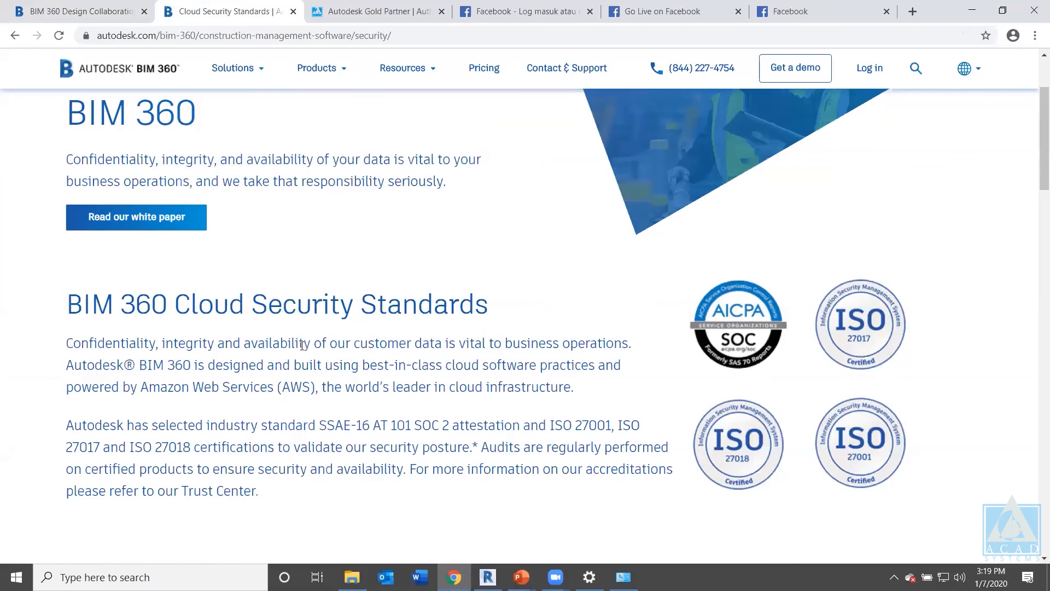
scroll(301, 351, up, 2)
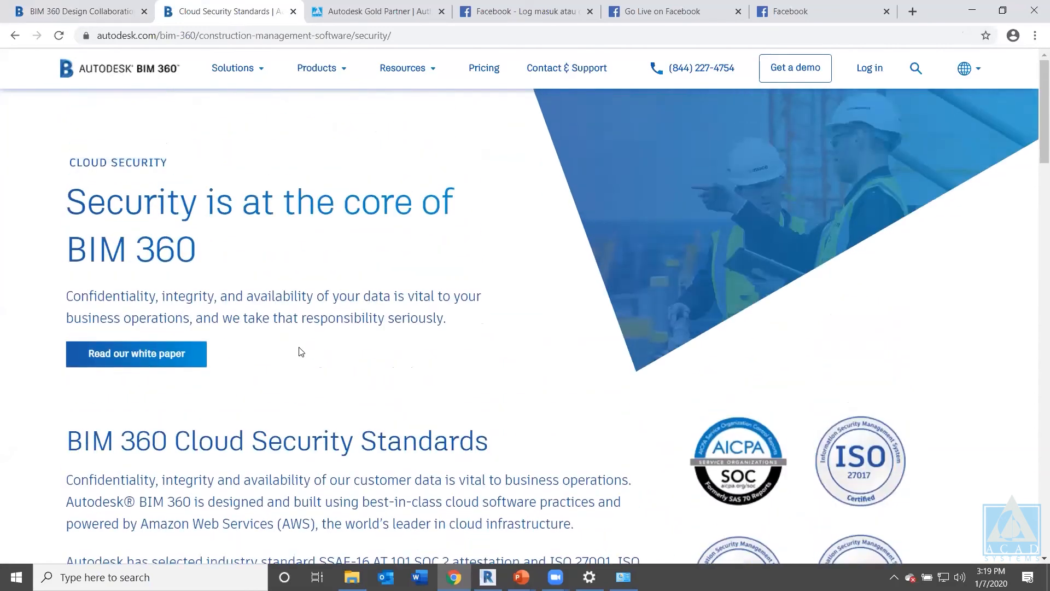
scroll(301, 351, down, 3)
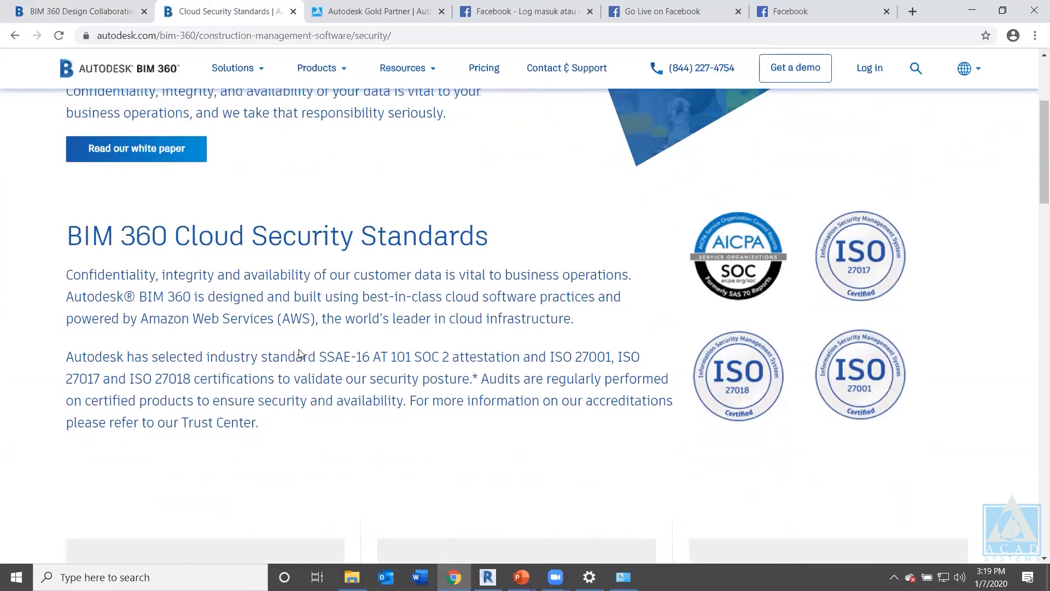
scroll(300, 353, down, 8)
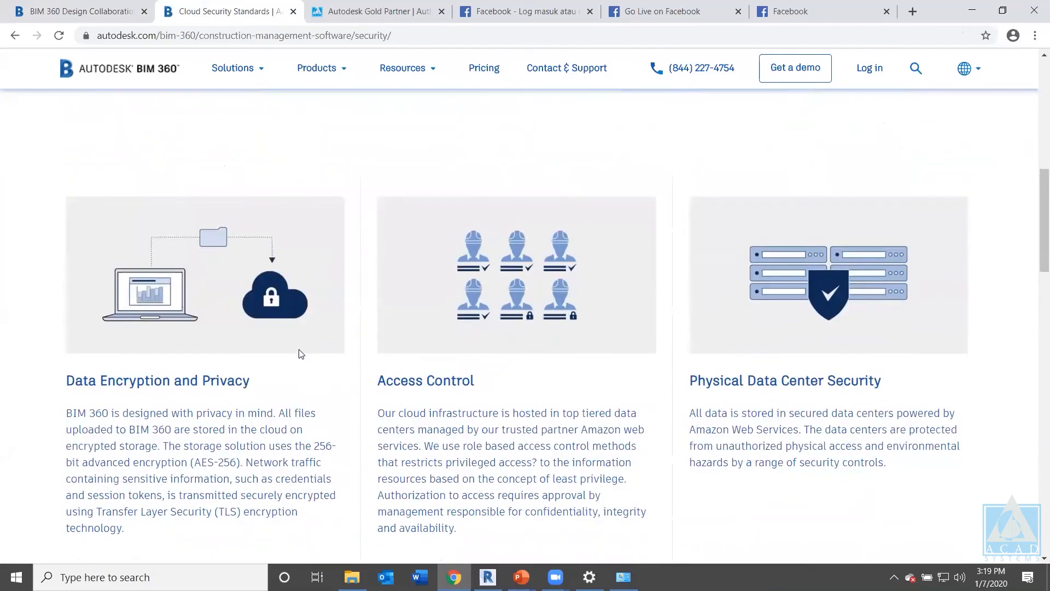
scroll(305, 358, up, 11)
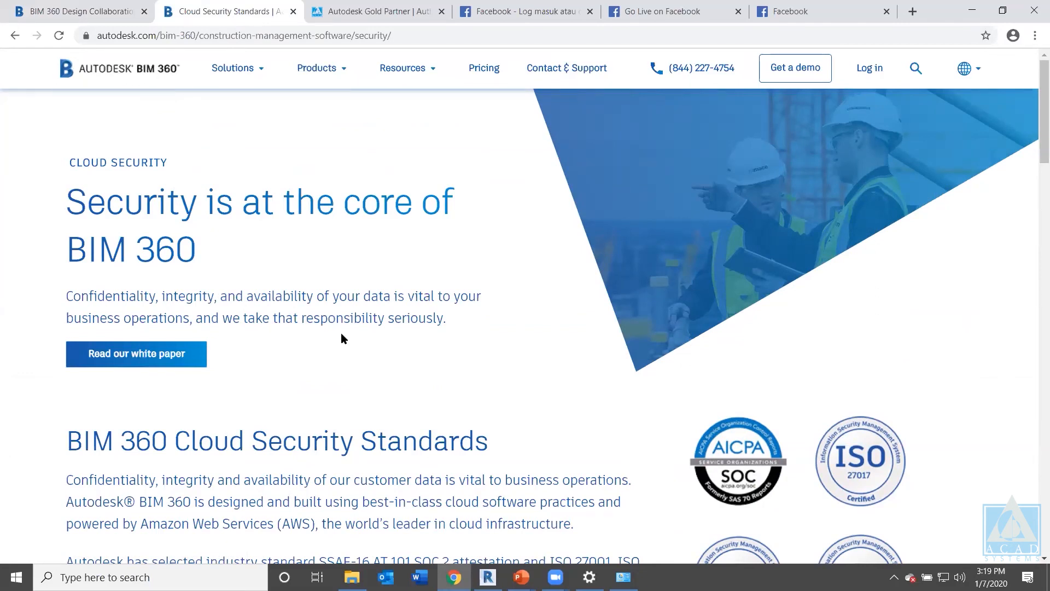
scroll(389, 308, down, 2)
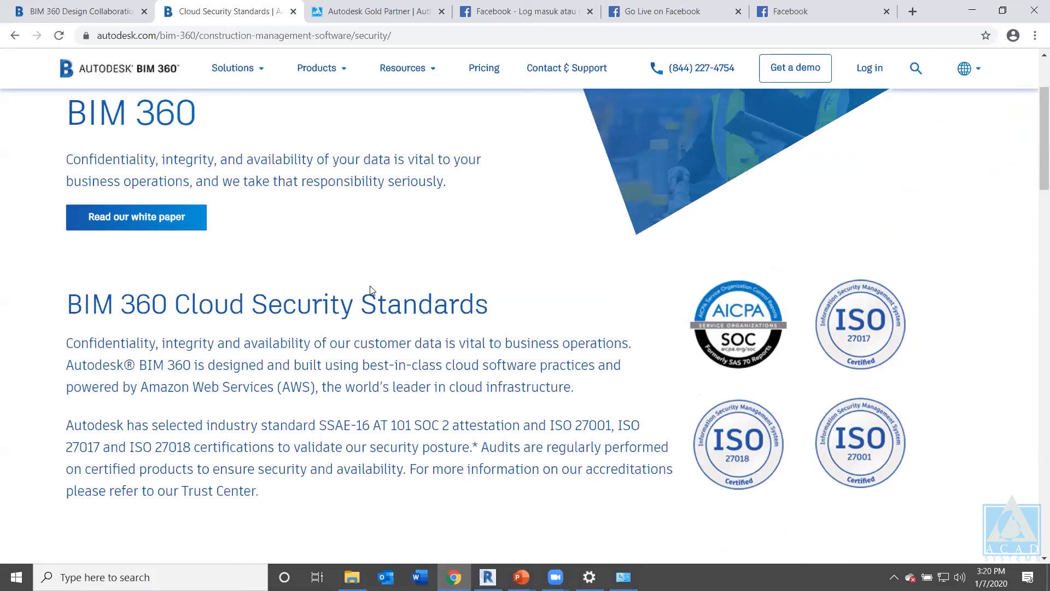
scroll(311, 357, down, 6)
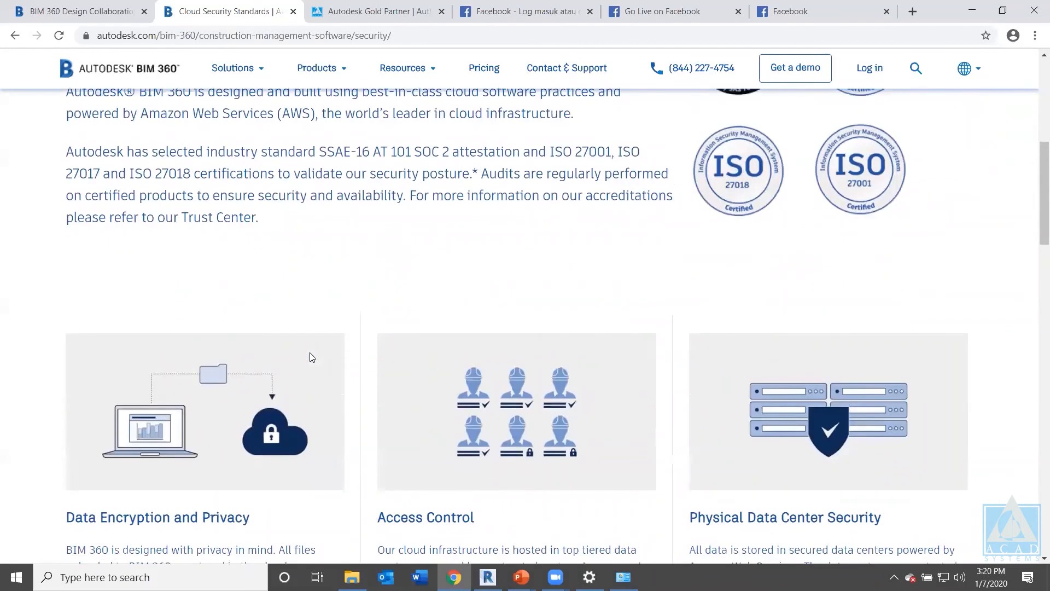
scroll(311, 357, down, 2)
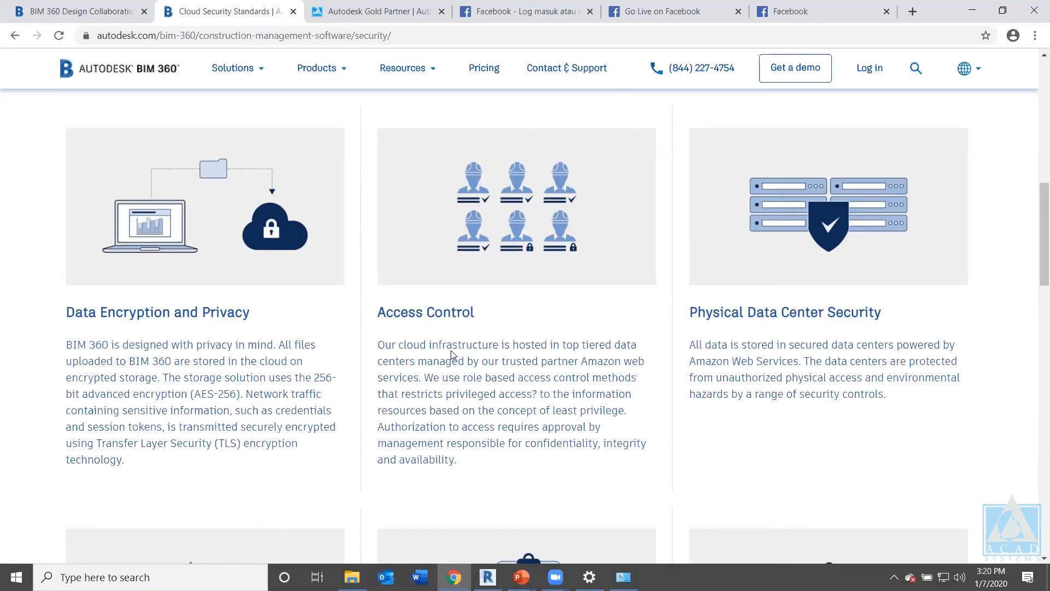
scroll(337, 345, up, 10)
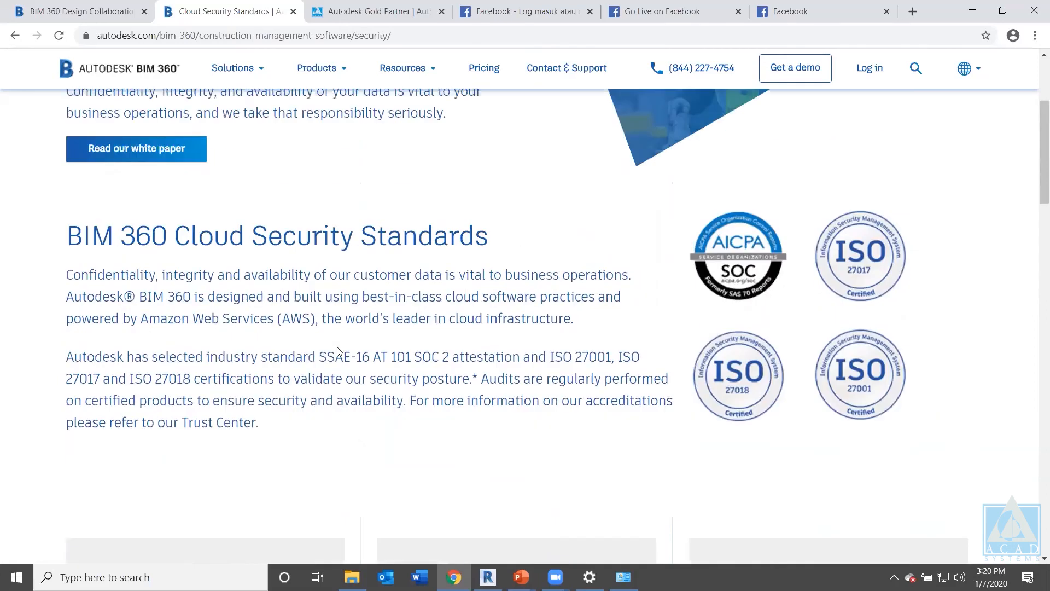
scroll(337, 348, down, 3)
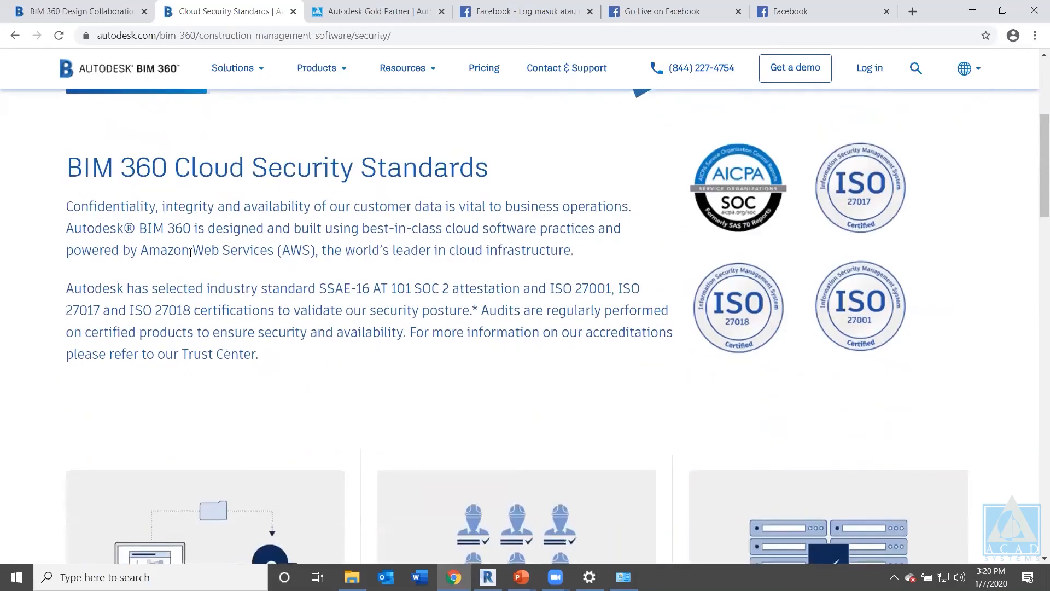
drag(141, 251, 272, 248)
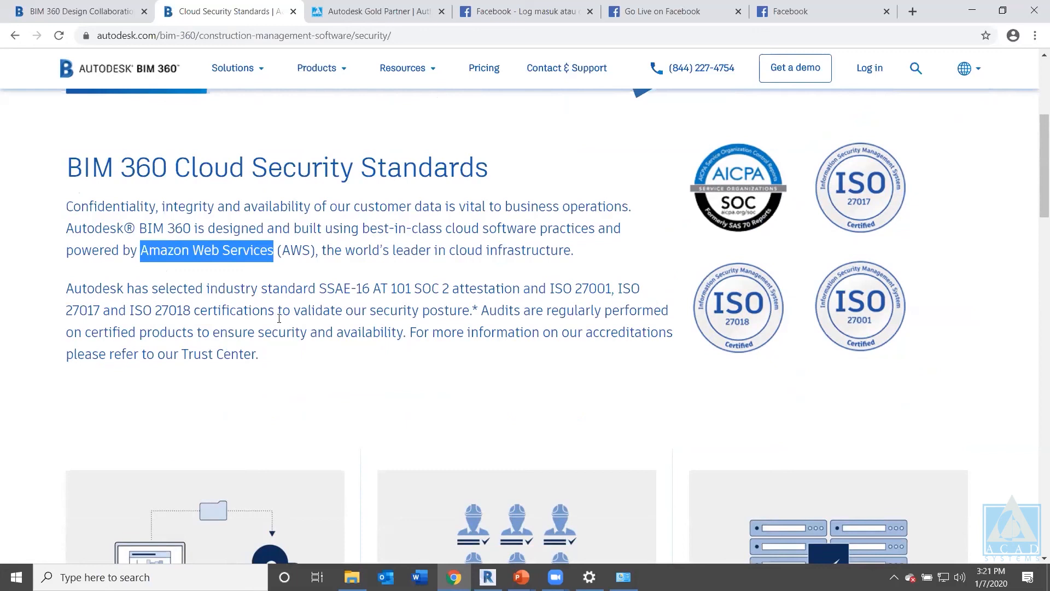
scroll(277, 356, down, 5)
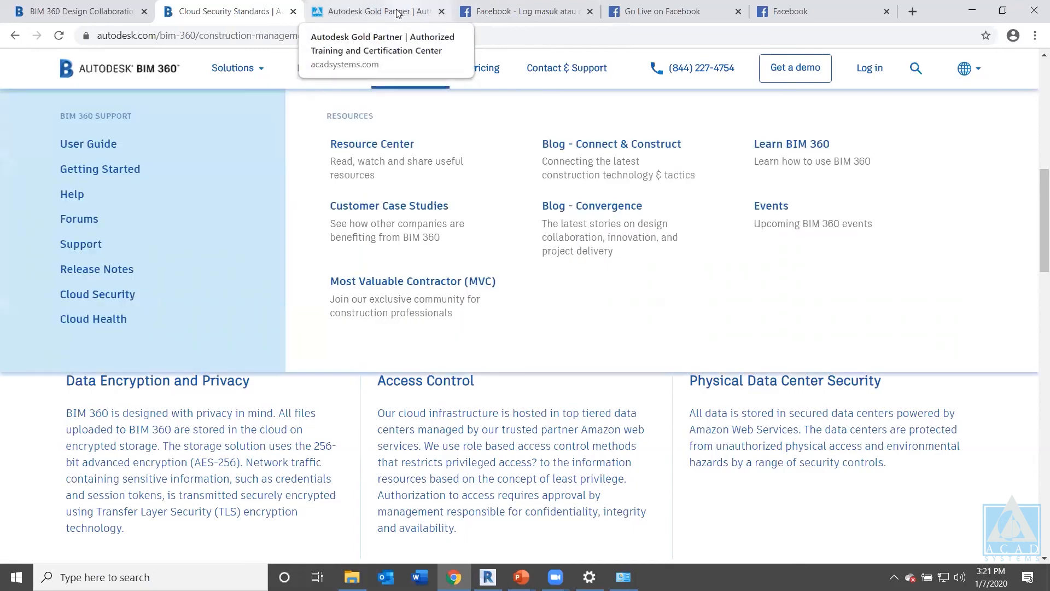
Look over the ACAD Systems home page and the open Facebook live pages, and return to the cloud security page.
click(398, 12)
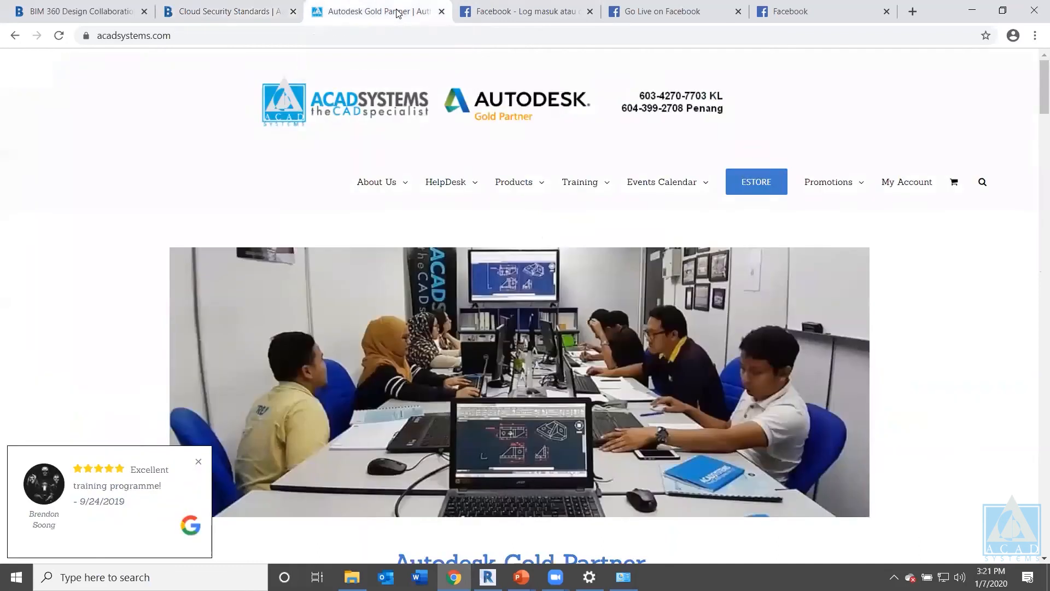
mouse_move(598, 182)
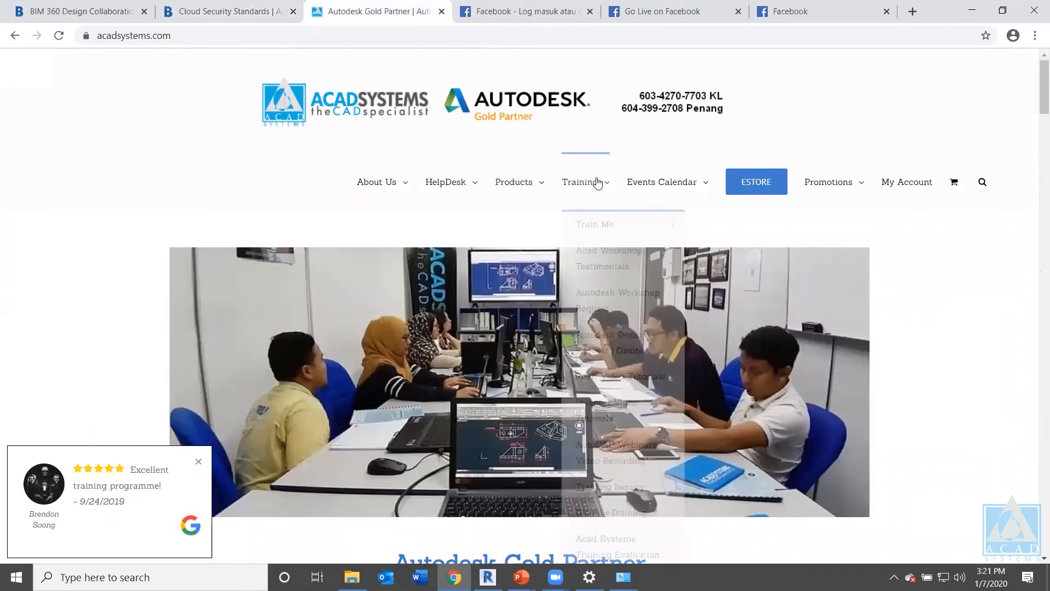
mouse_move(638, 189)
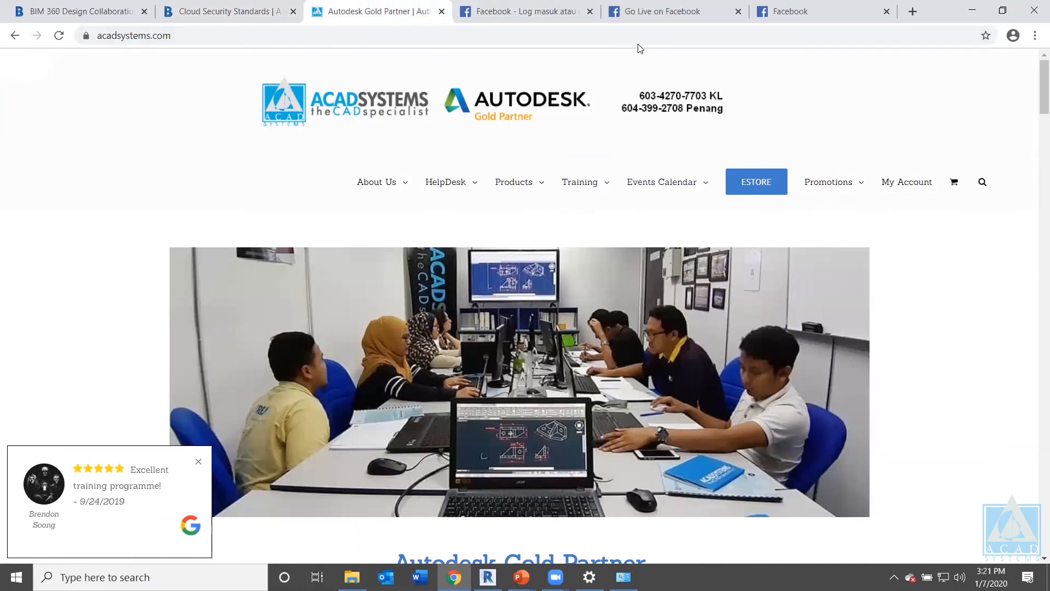
click(674, 9)
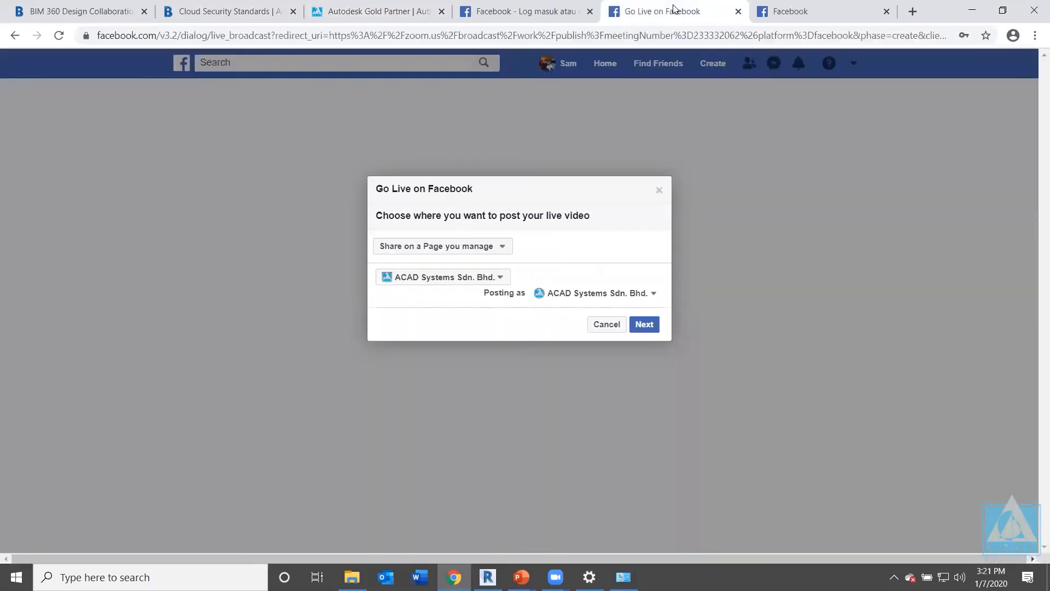
click(799, 9)
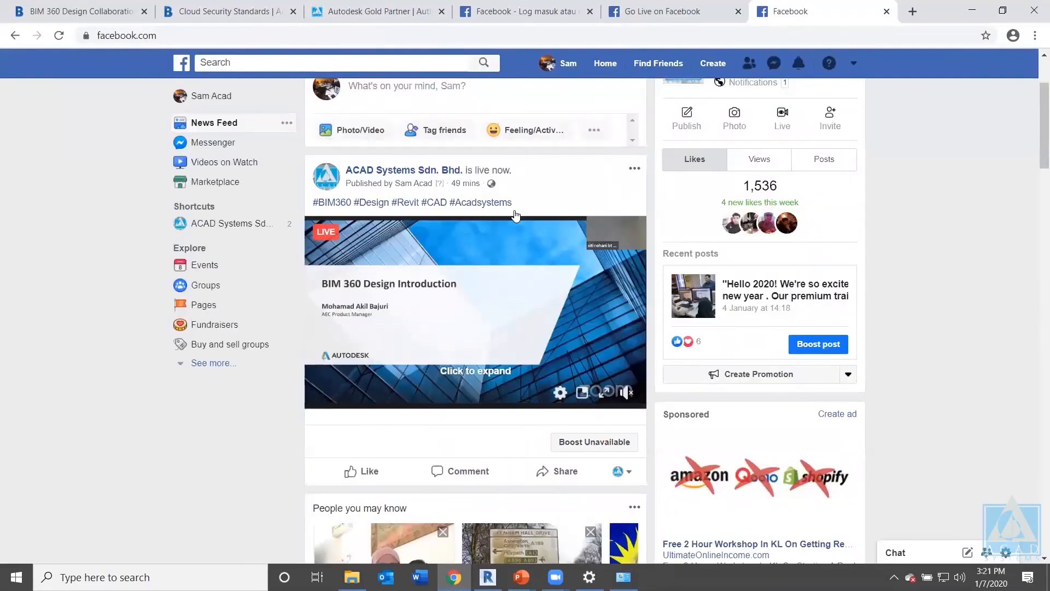
click(211, 22)
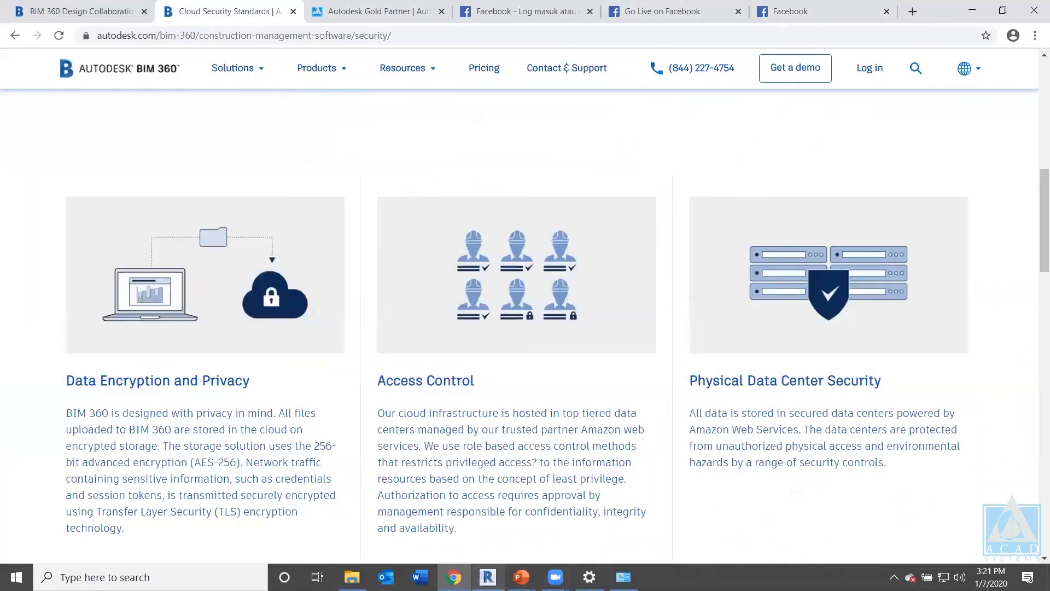
mouse_move(555, 578)
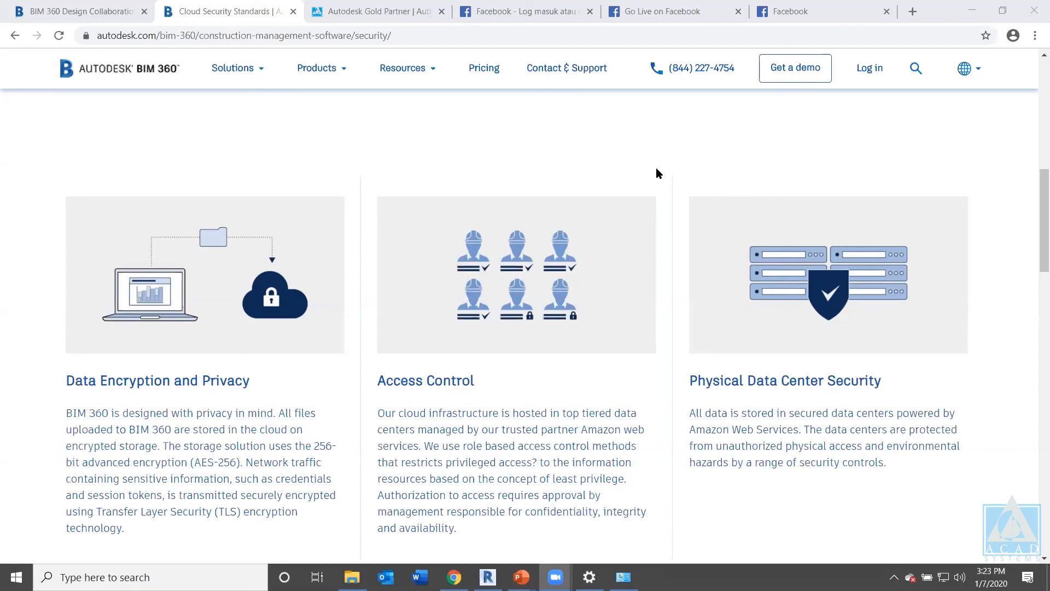
click(683, 181)
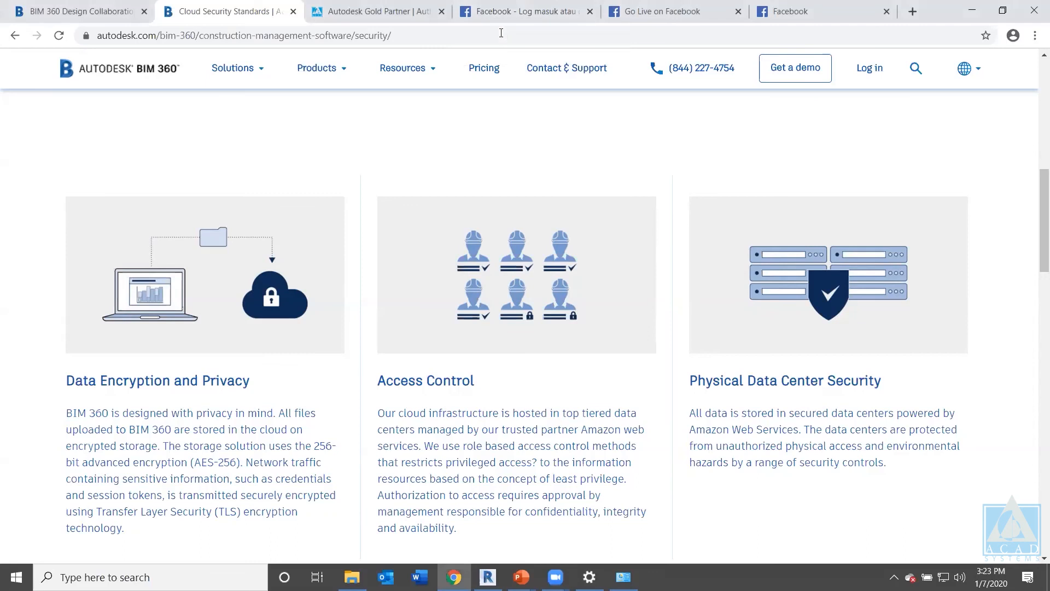